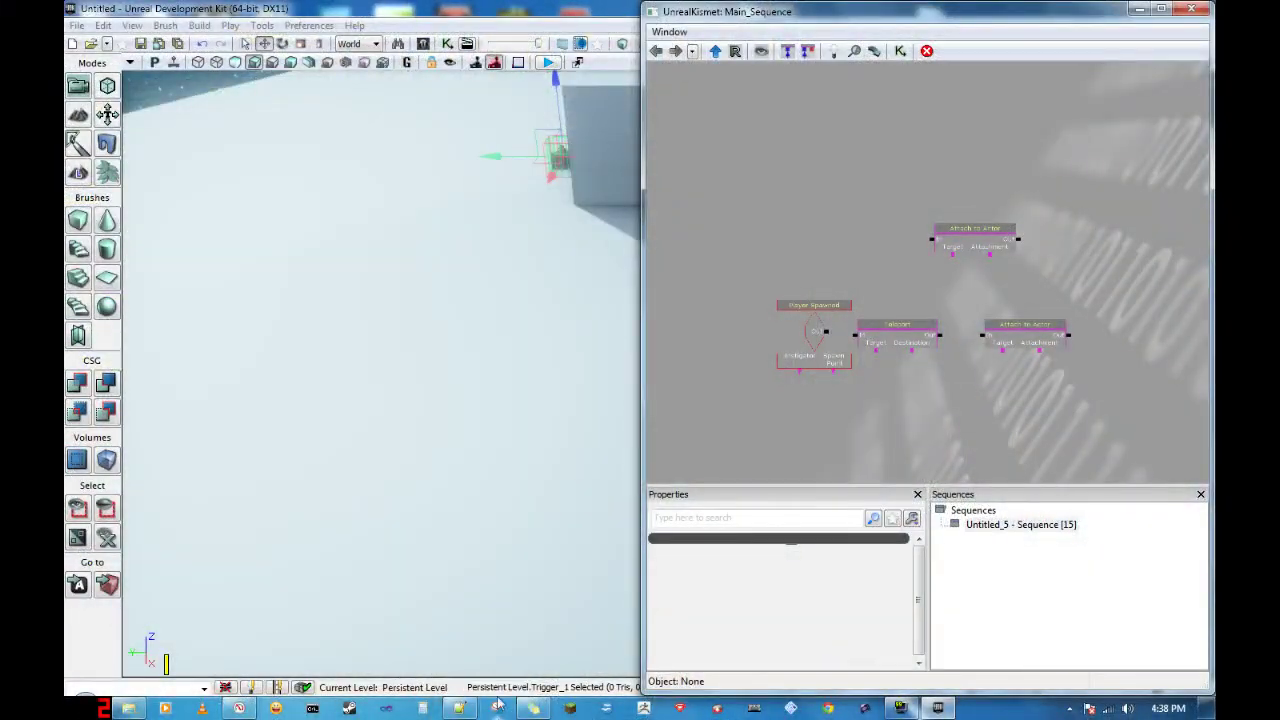
Step: Play-test the level in the editor viewport, moving around the cube and the red-lit area, and end the play session
right_drag(440, 420, 528, 335)
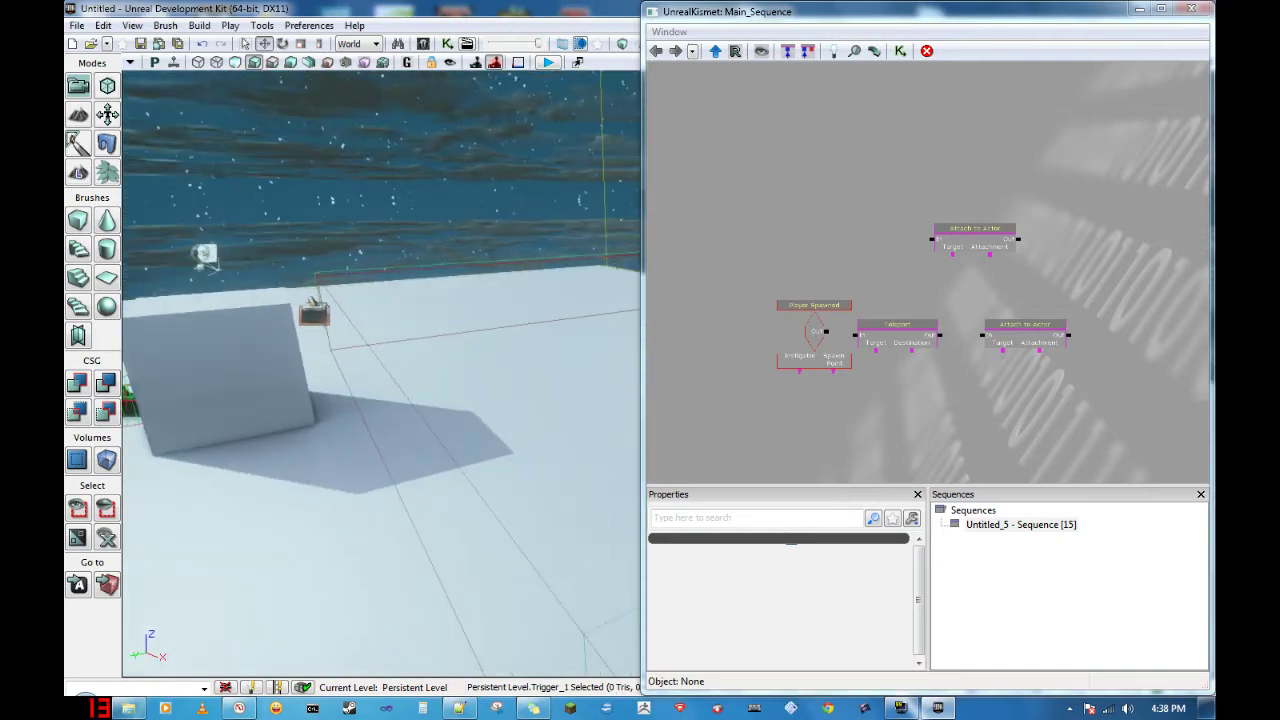
right_drag(420, 380, 550, 350)
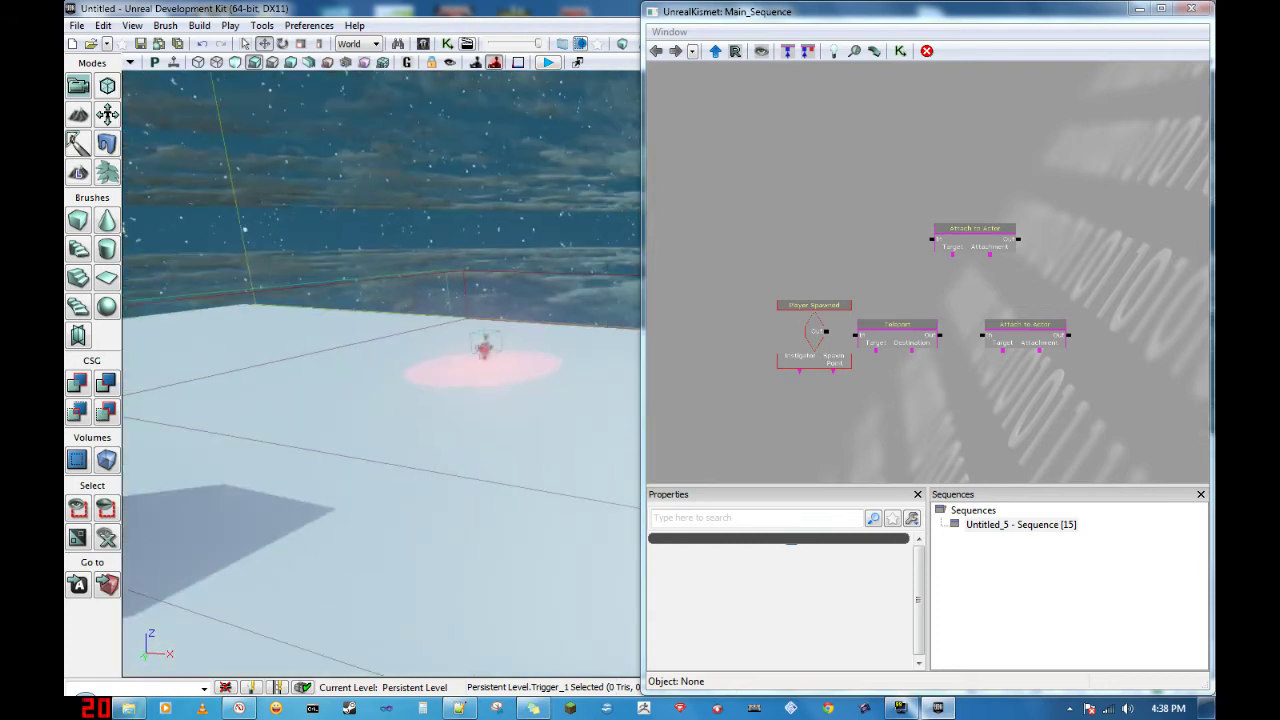
click(1140, 12)
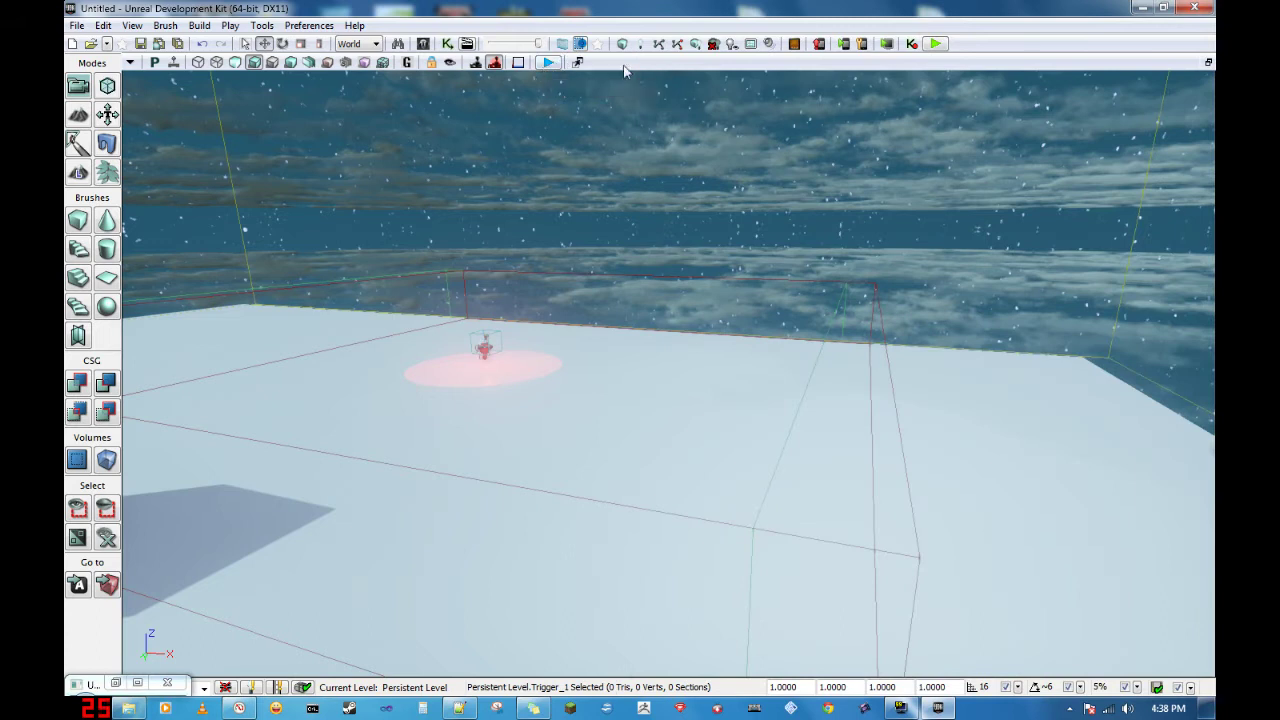
click(549, 63)
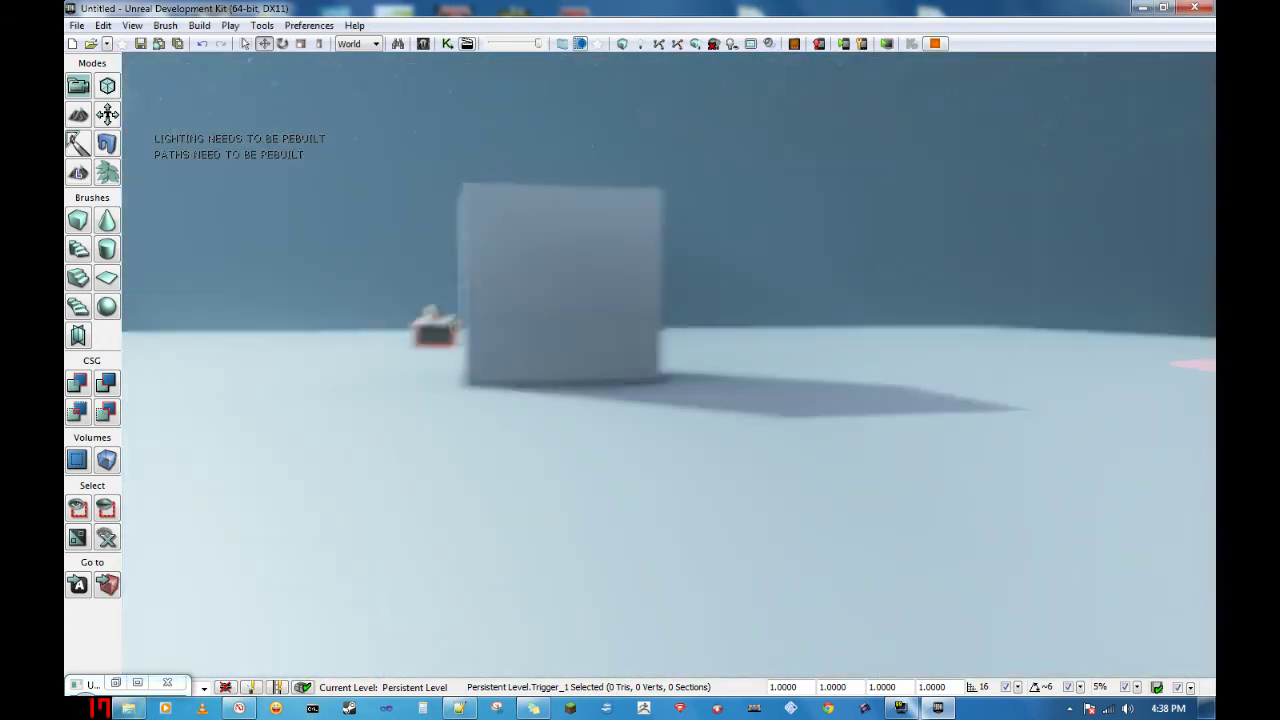
key(d)
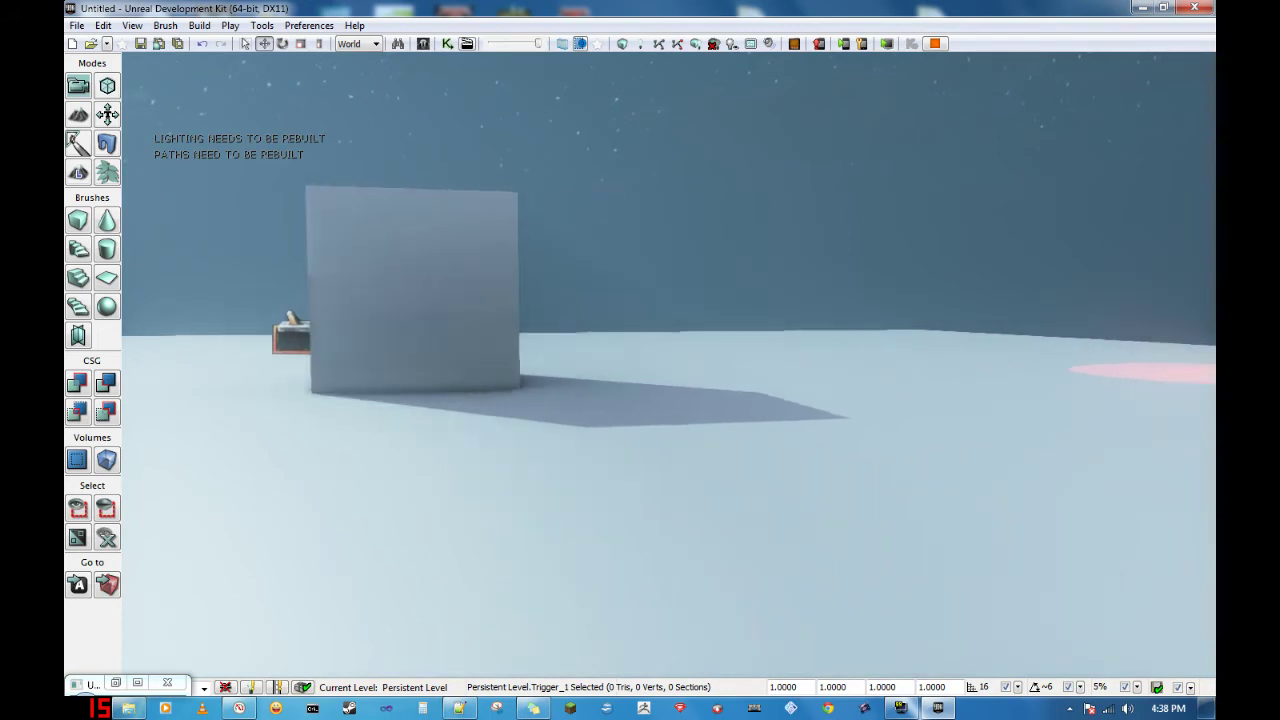
key(w)
key(w)
key(d)
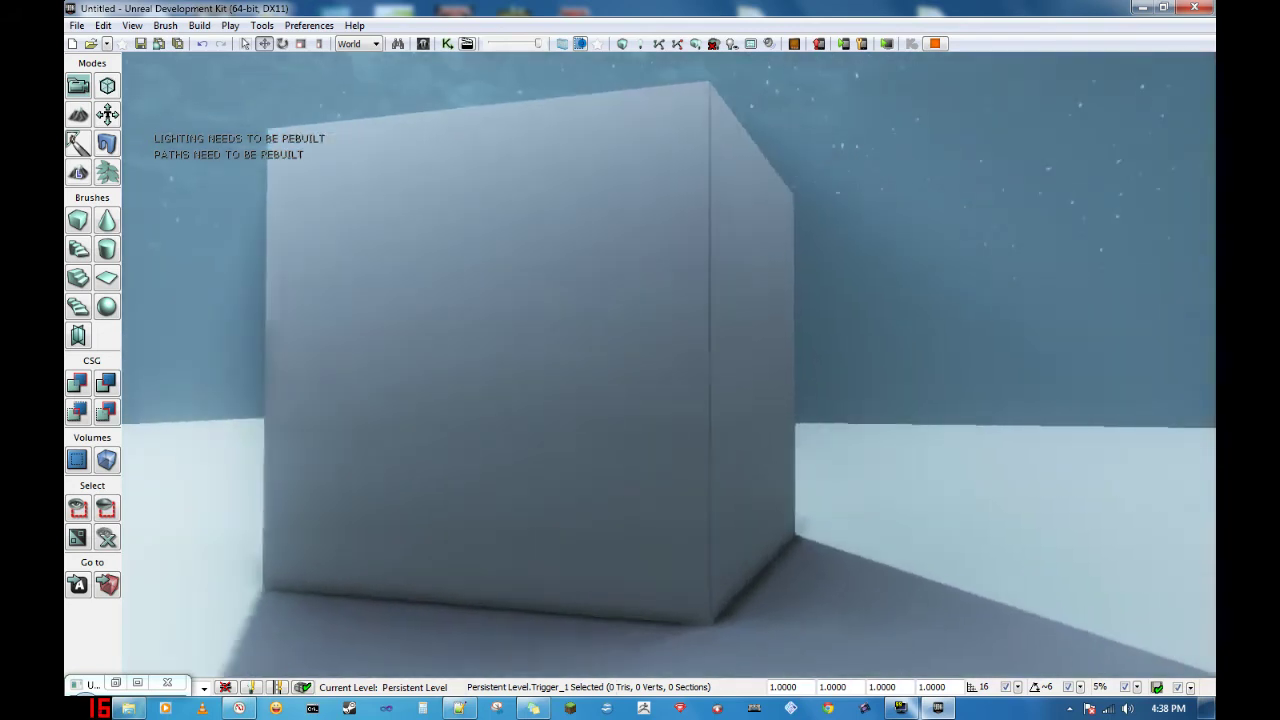
key(d)
key(s)
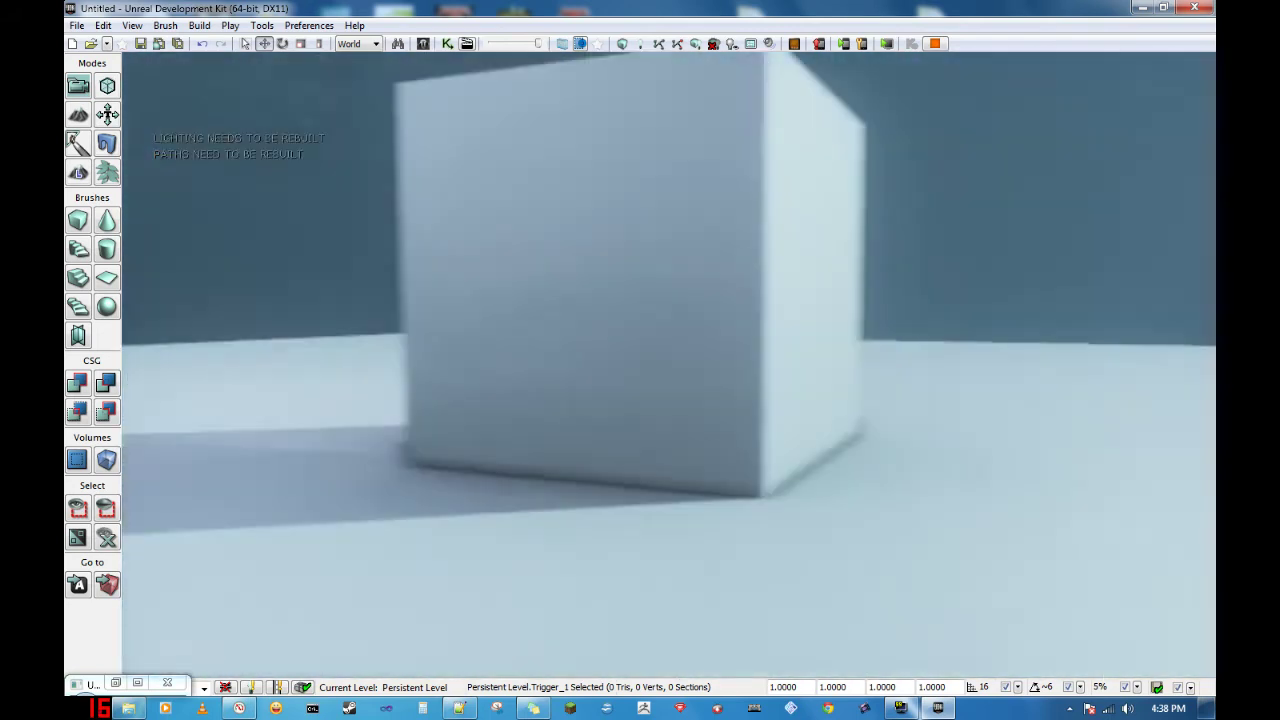
key(w)
key(w)
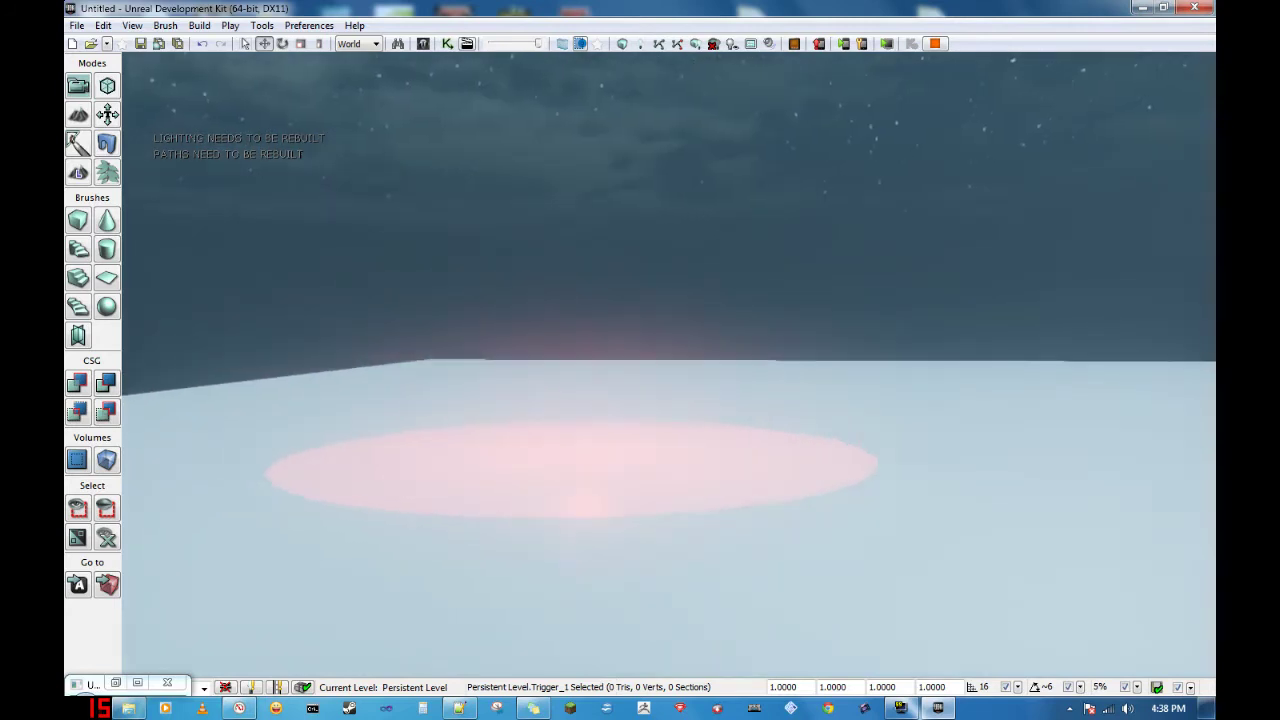
key(s)
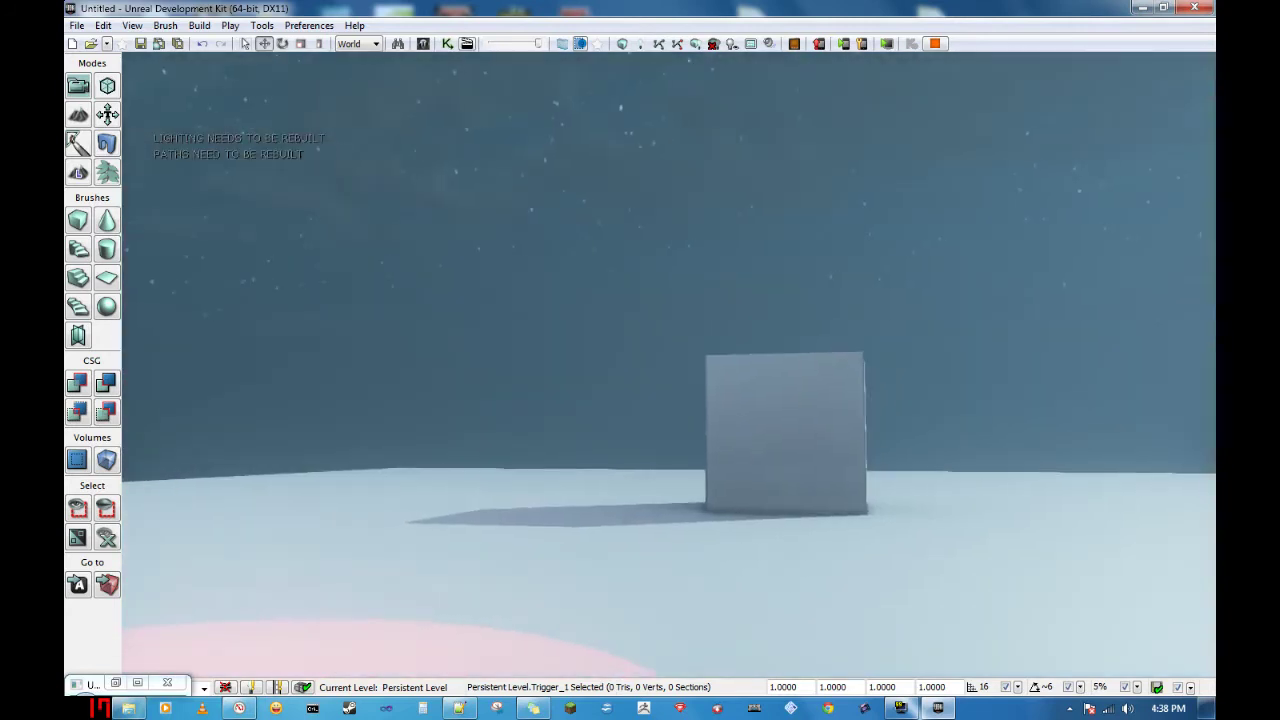
key(a)
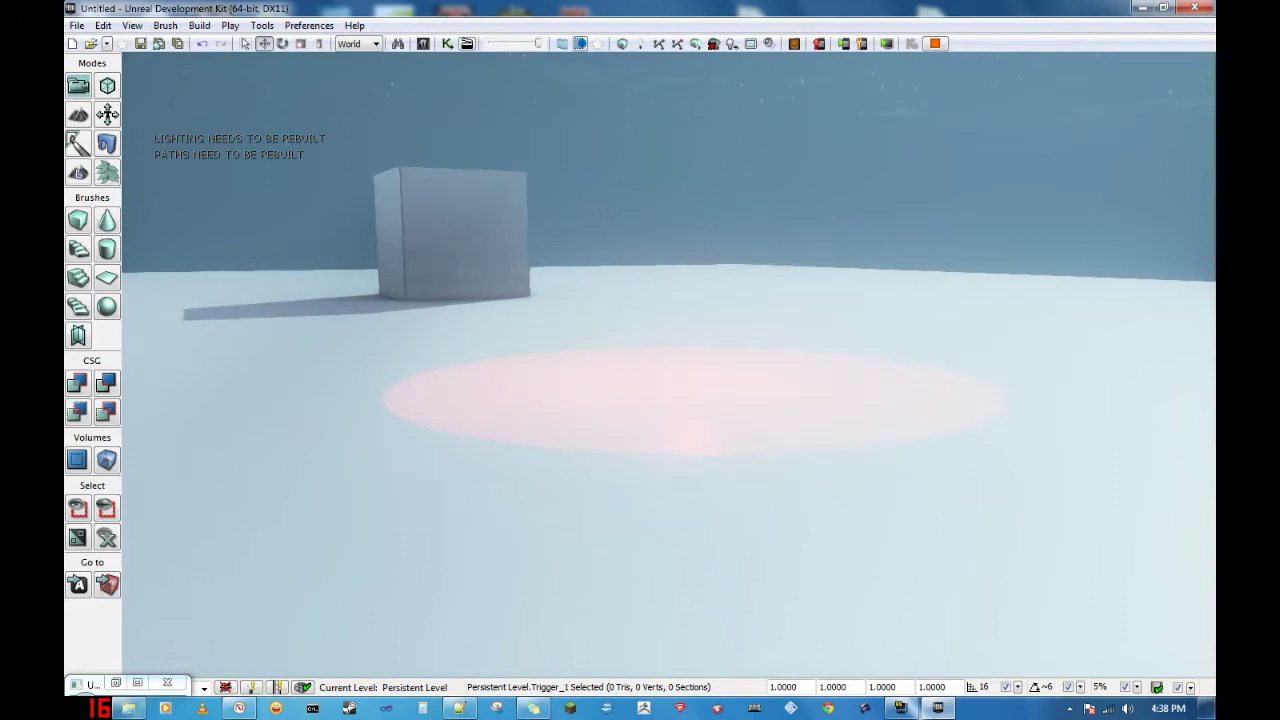
key(Escape)
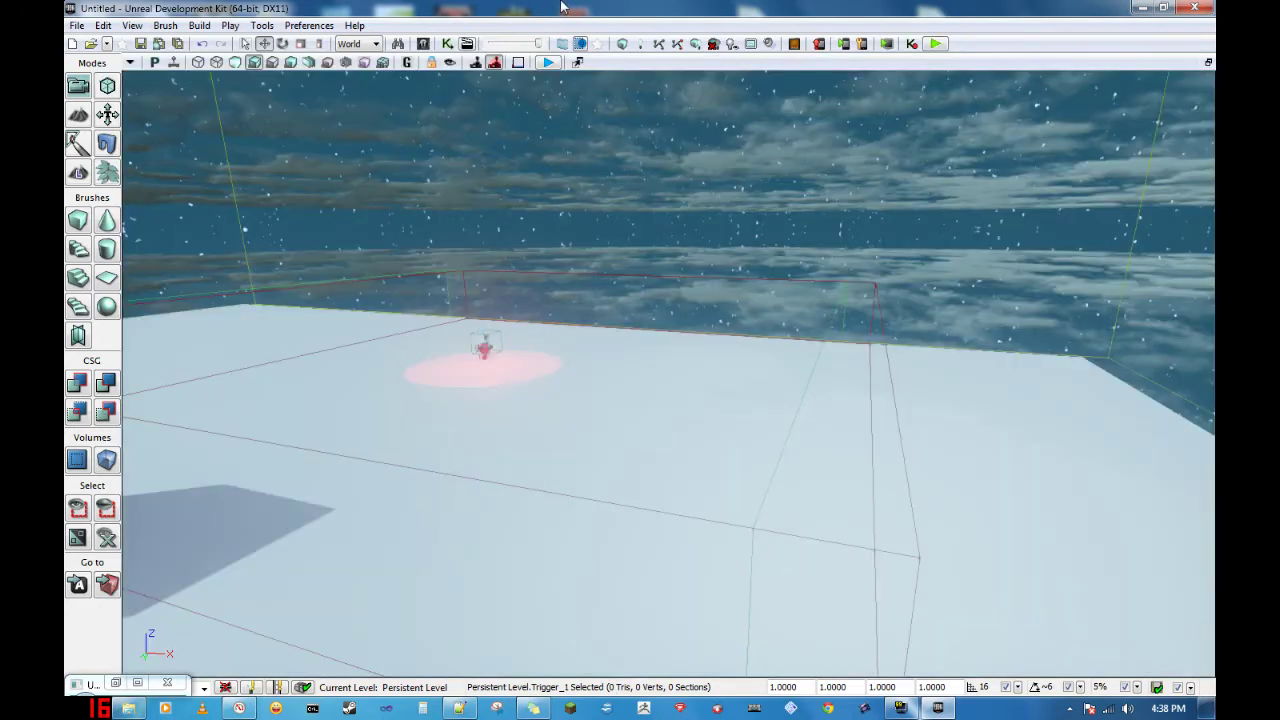
key(super)
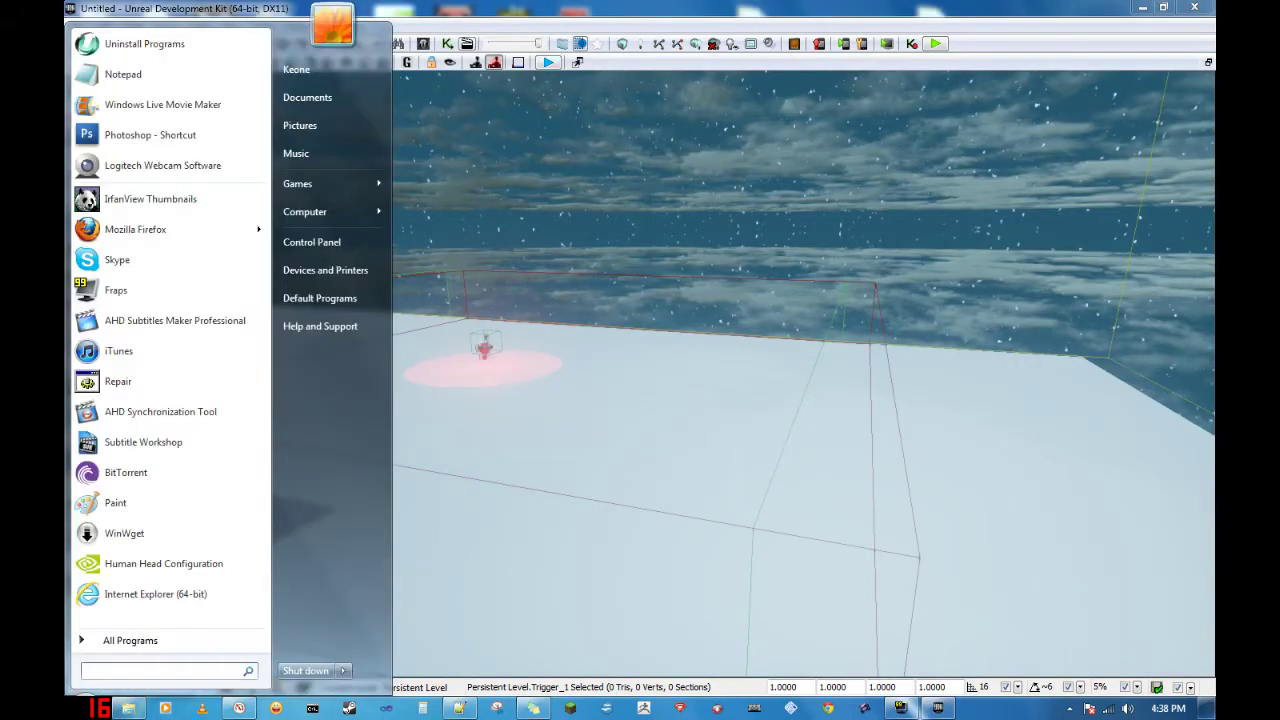
key(Escape)
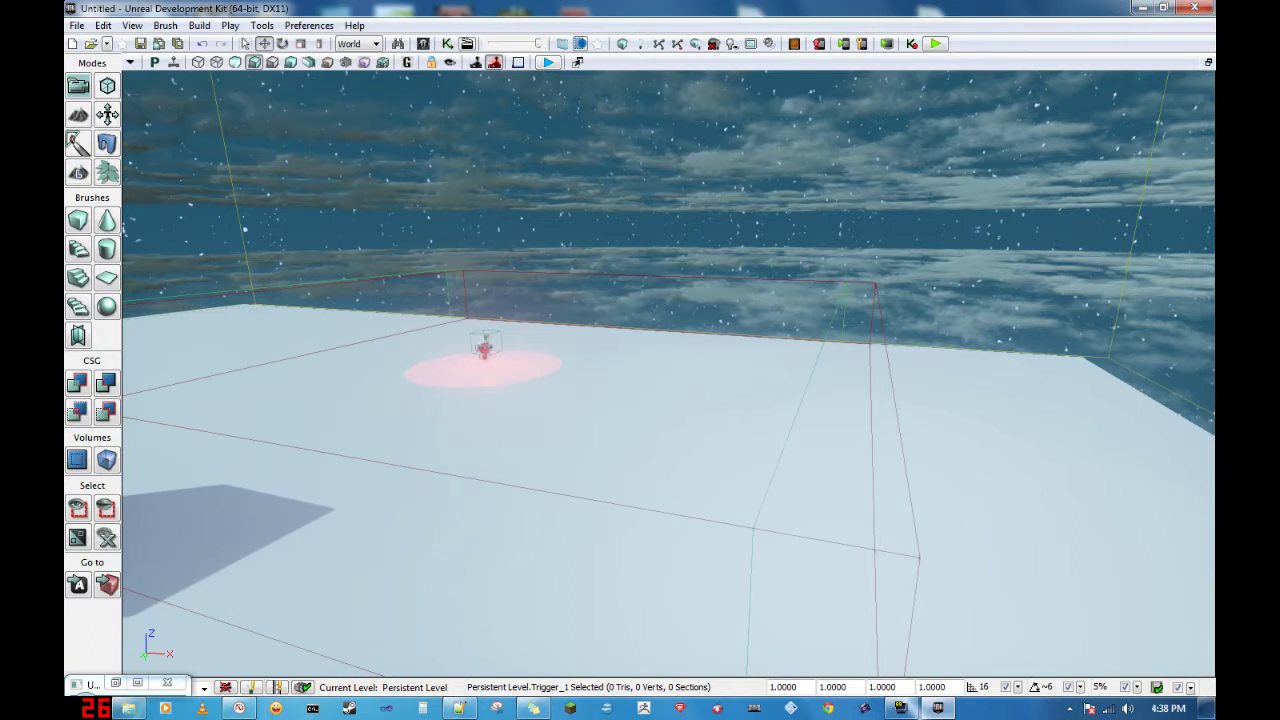
Step: Reopen the Kismet editor on the main sequence and enlarge its window to fill the screen
click(447, 43)
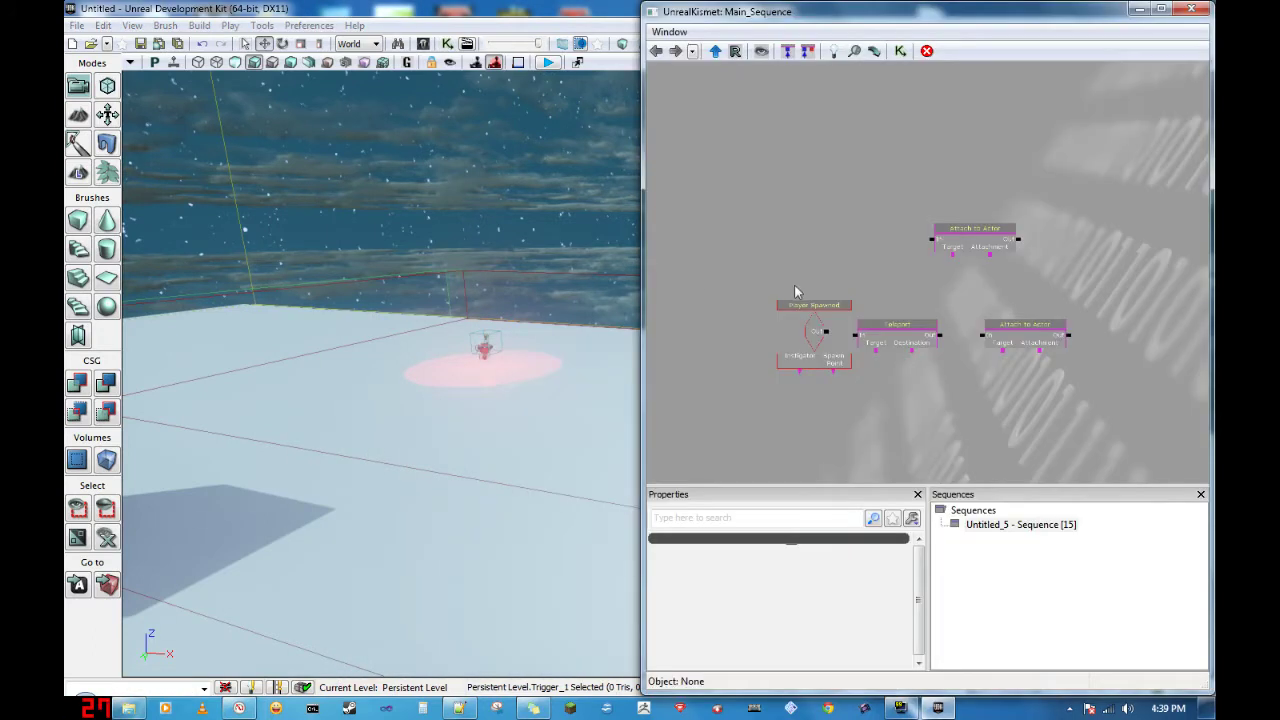
drag(795, 291, 659, 284)
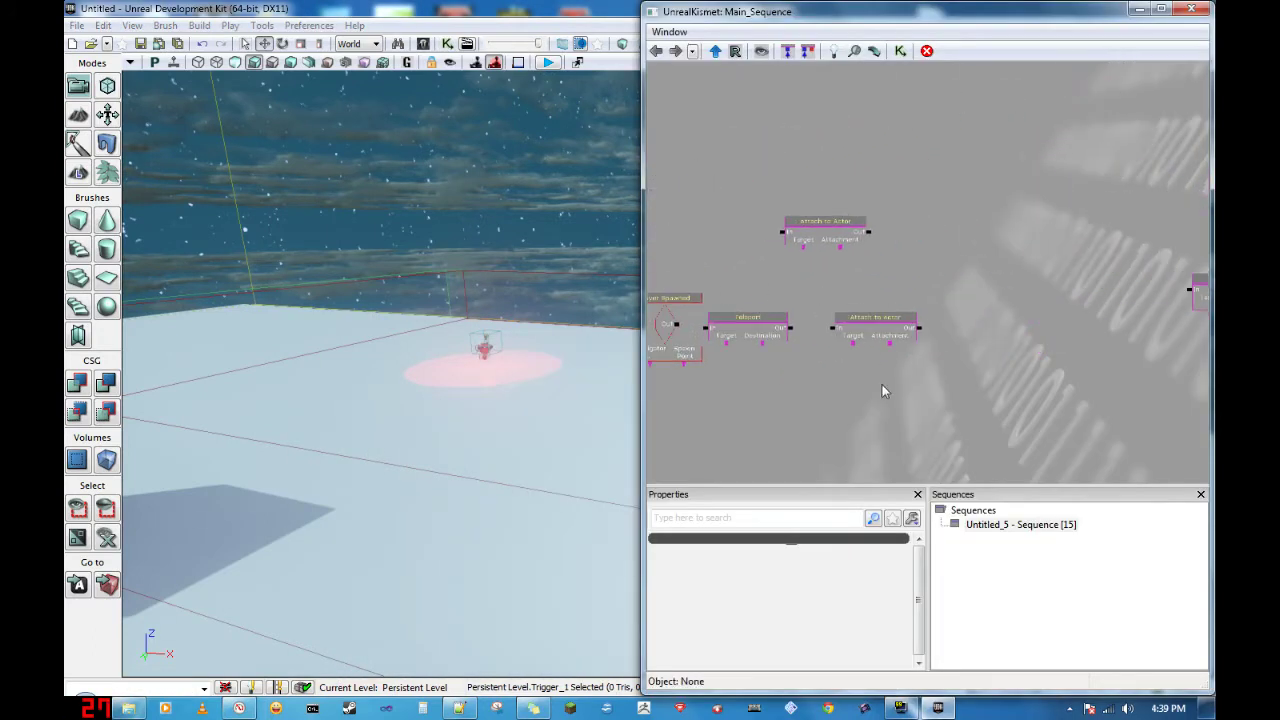
drag(898, 385, 944, 328)
scroll(944, 328, down, 8)
scroll(944, 328, up, 10)
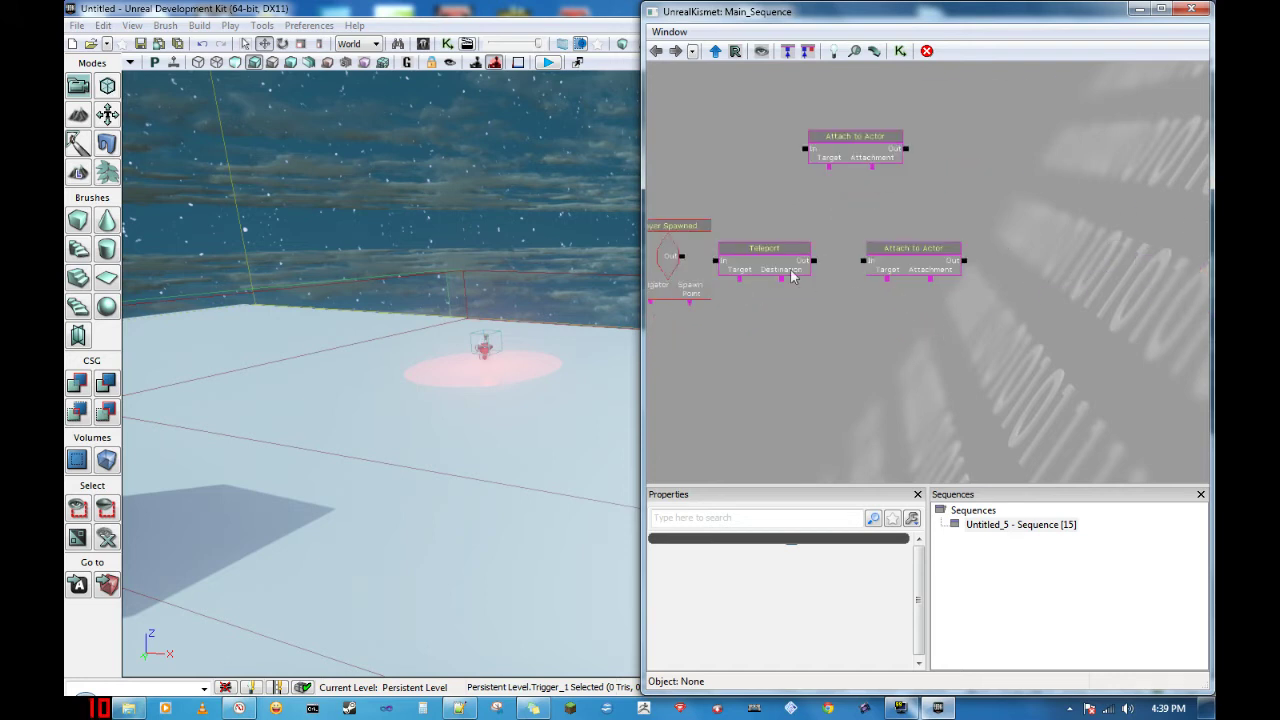
right_drag(585, 318, 650, 283)
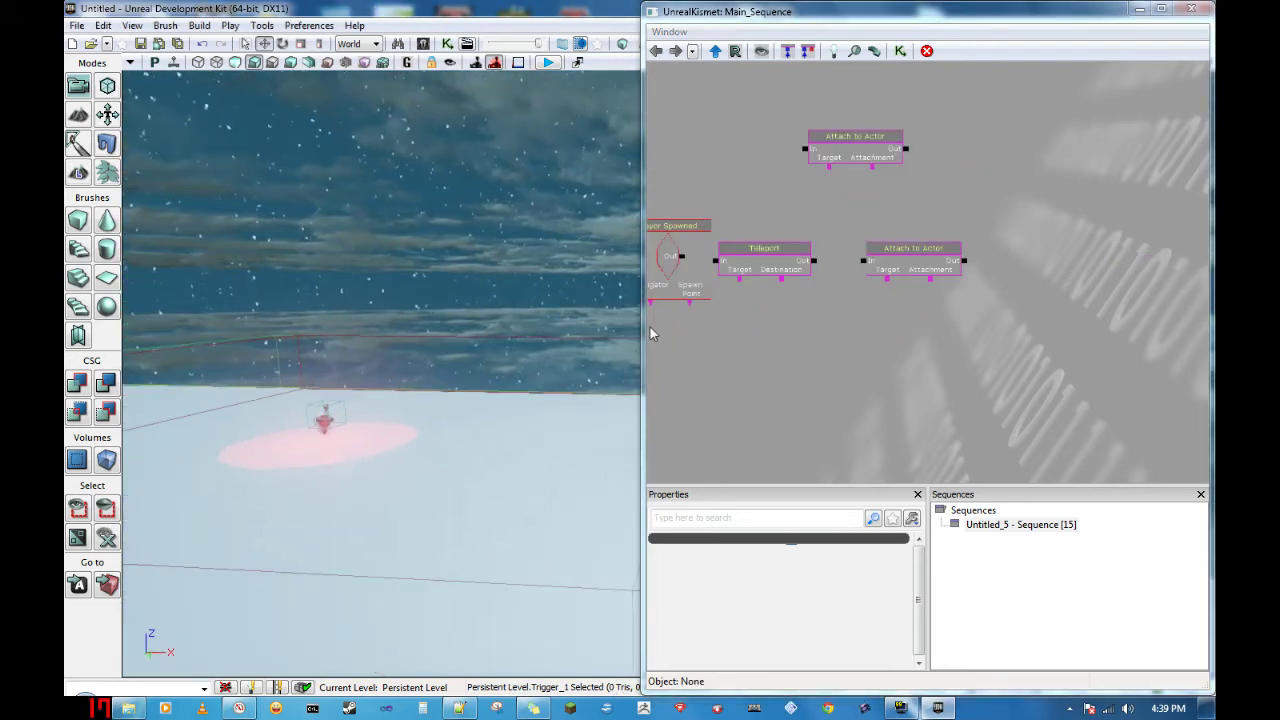
drag(644, 318, 383, 318)
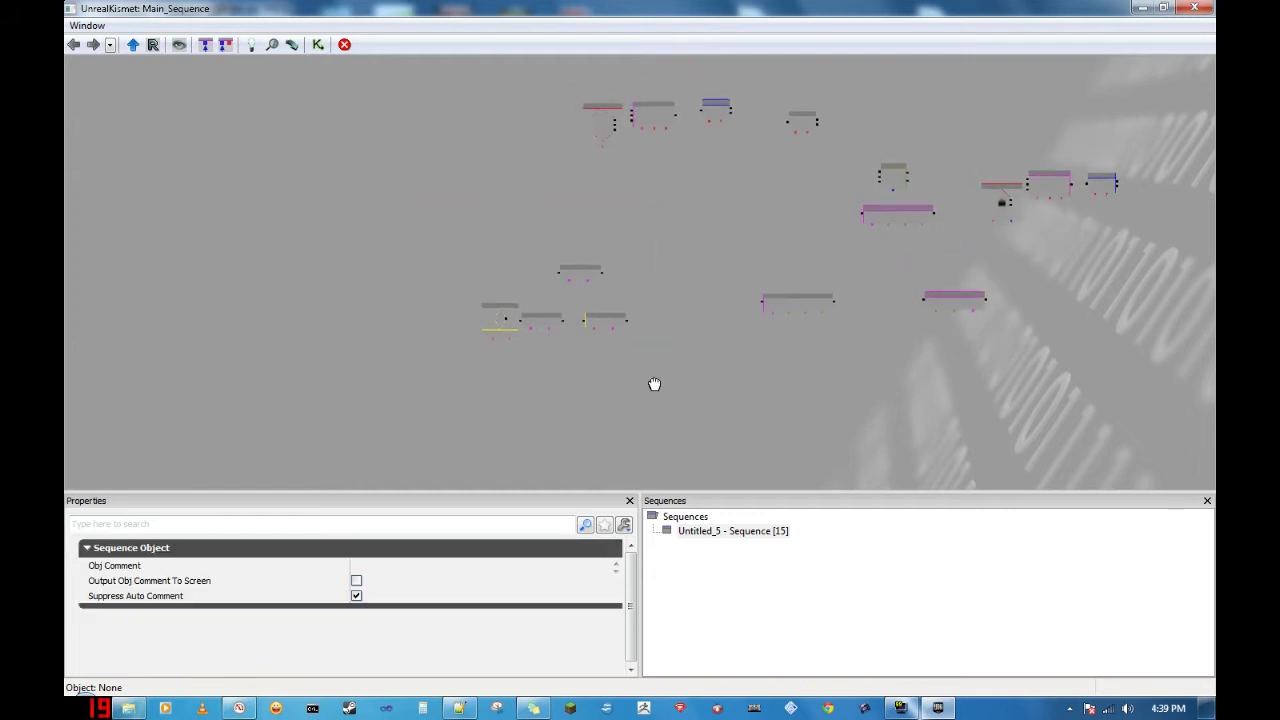
Step: Wrap the Player Spawned, Teleport and two Attach to Actor nodes in a comment box titled "Startup"
scroll(654, 385, down, 1)
drag(680, 423, 723, 420)
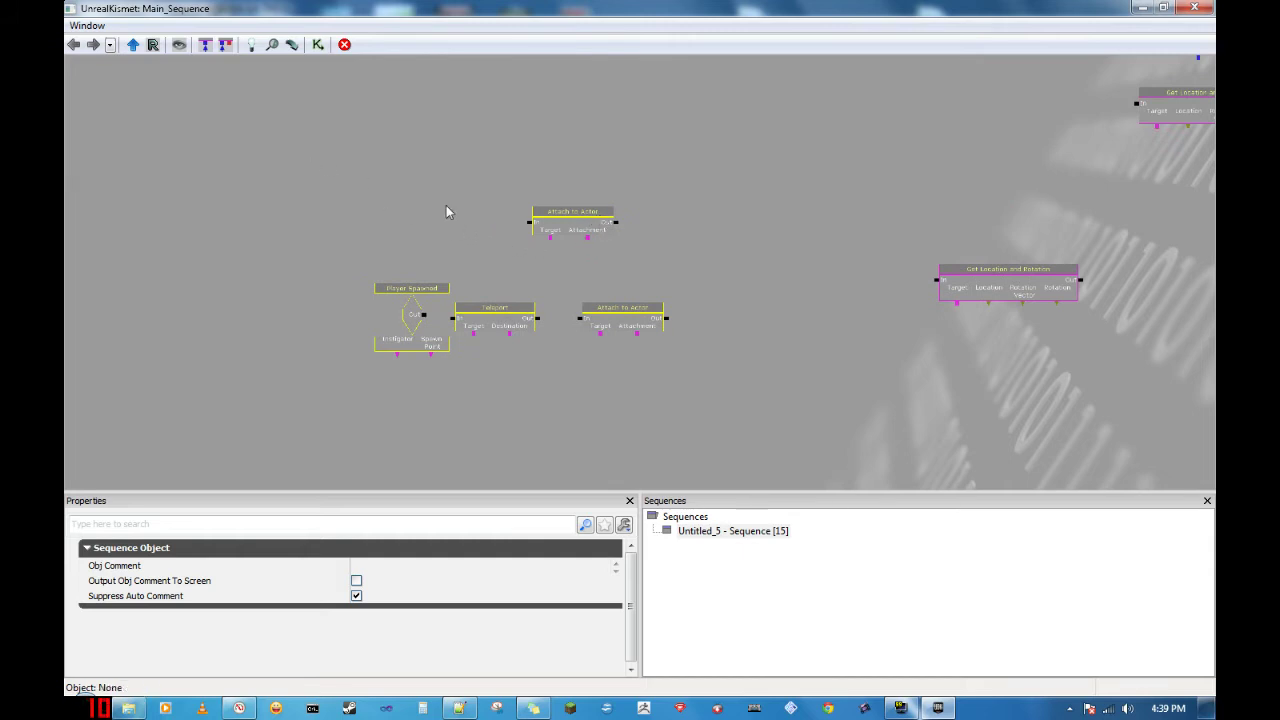
ctrl+alt+drag(270, 137, 711, 424)
text(c)
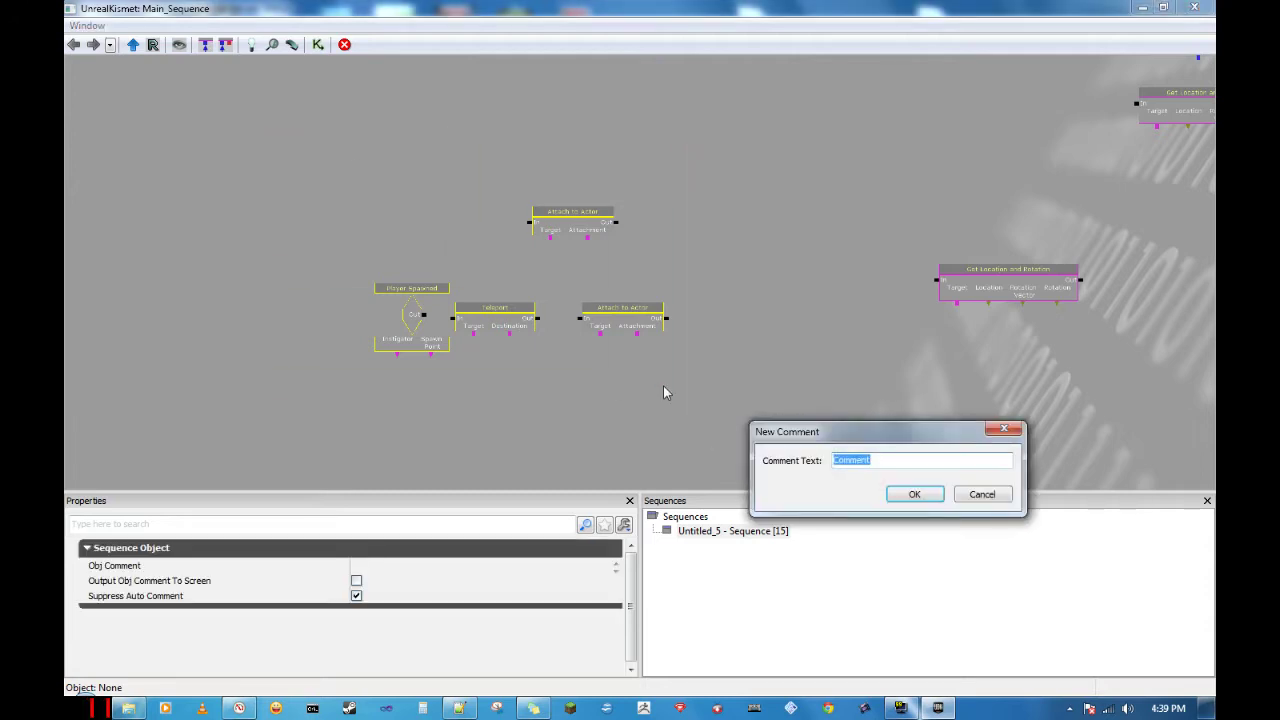
text(Startup)
key(Return)
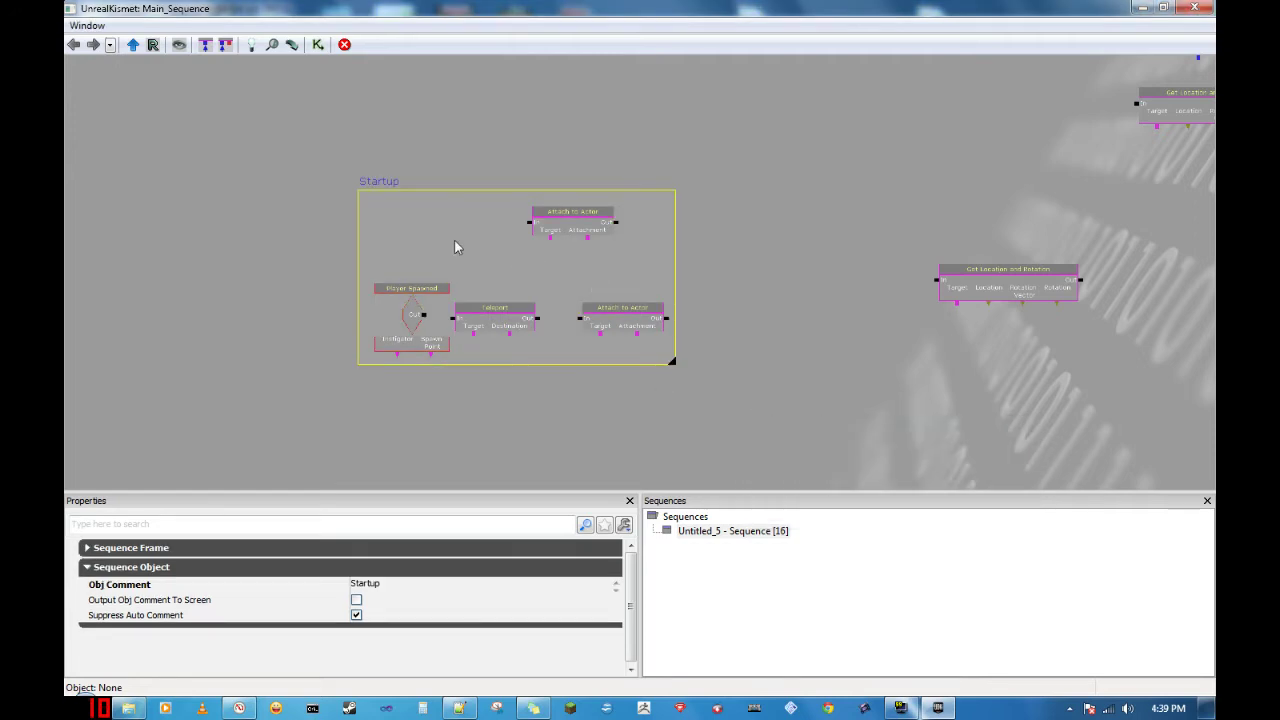
Step: Nudge the Startup comment box and enlarge it to leave free space below and to the right of its nodes
drag(450, 243, 458, 187)
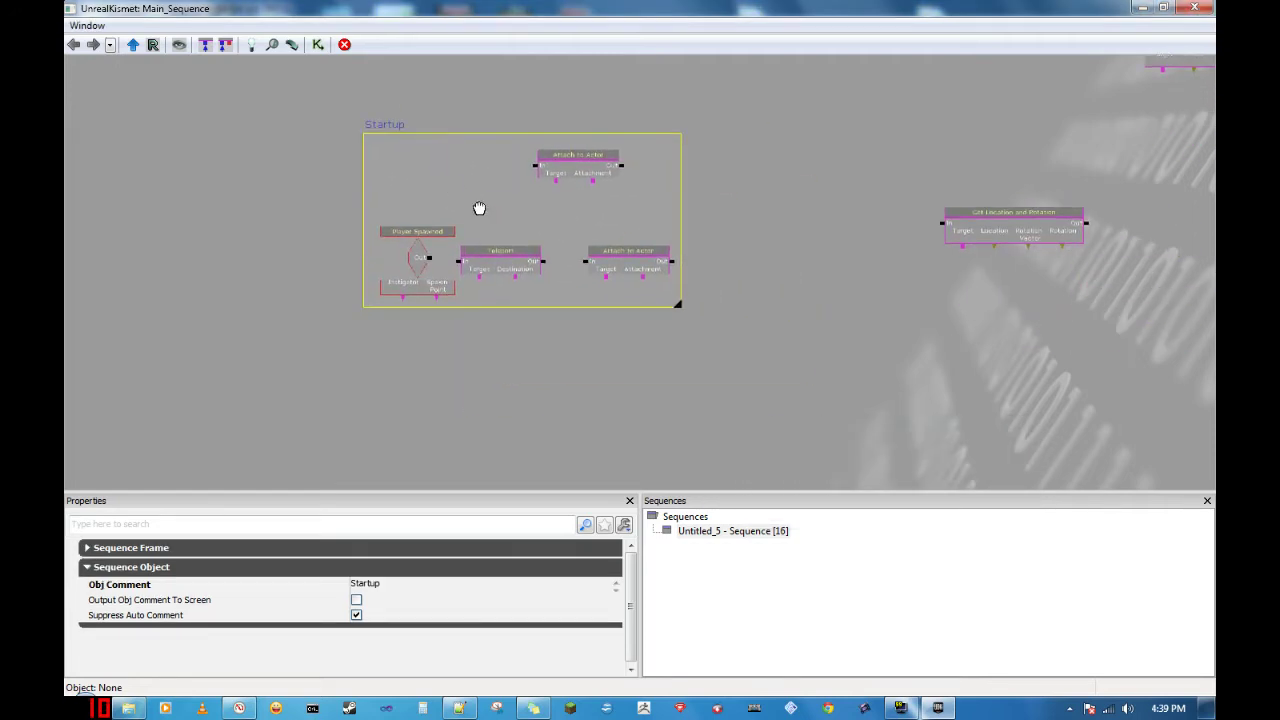
click(478, 204)
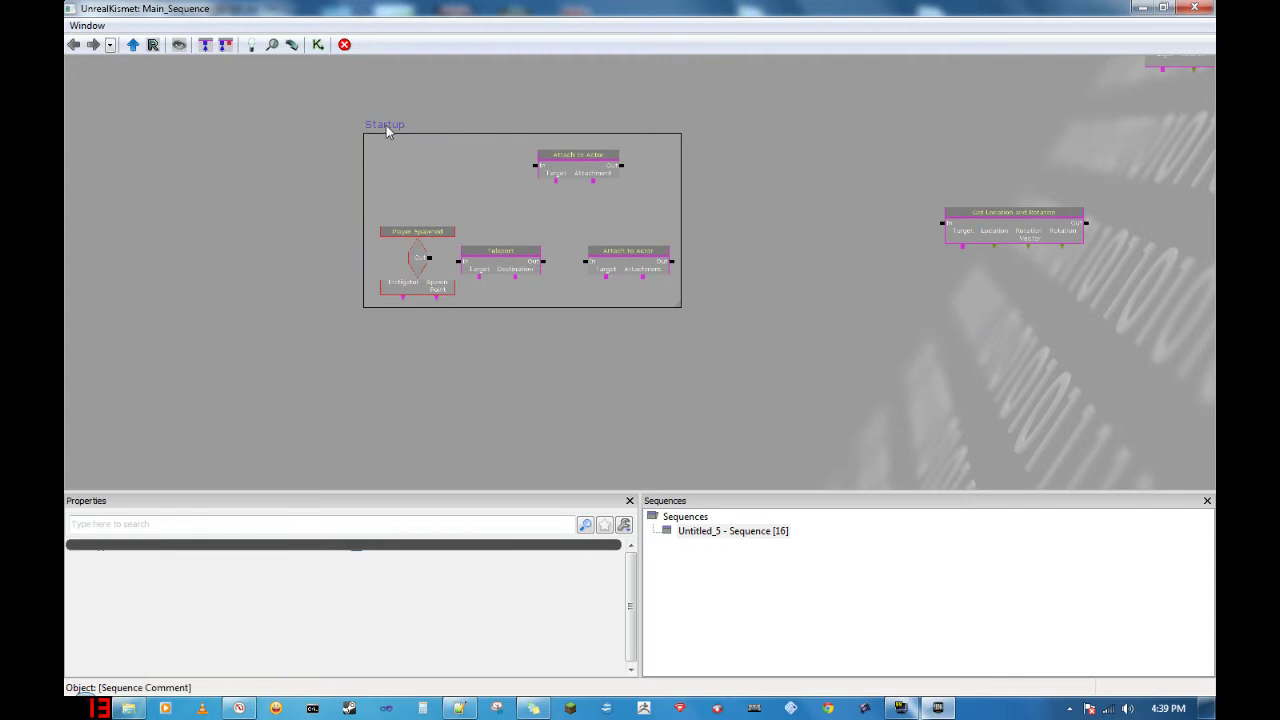
click(386, 124)
drag(386, 124, 452, 131)
click(444, 139)
double_click(464, 131)
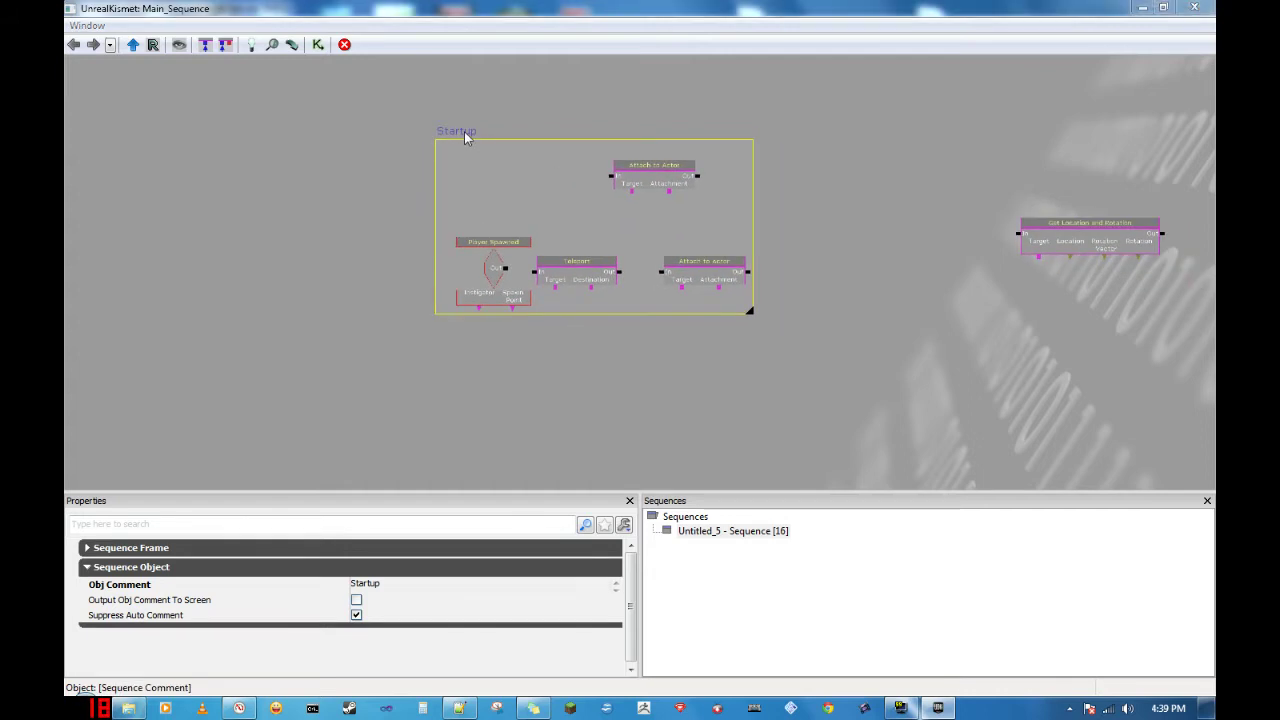
click(699, 302)
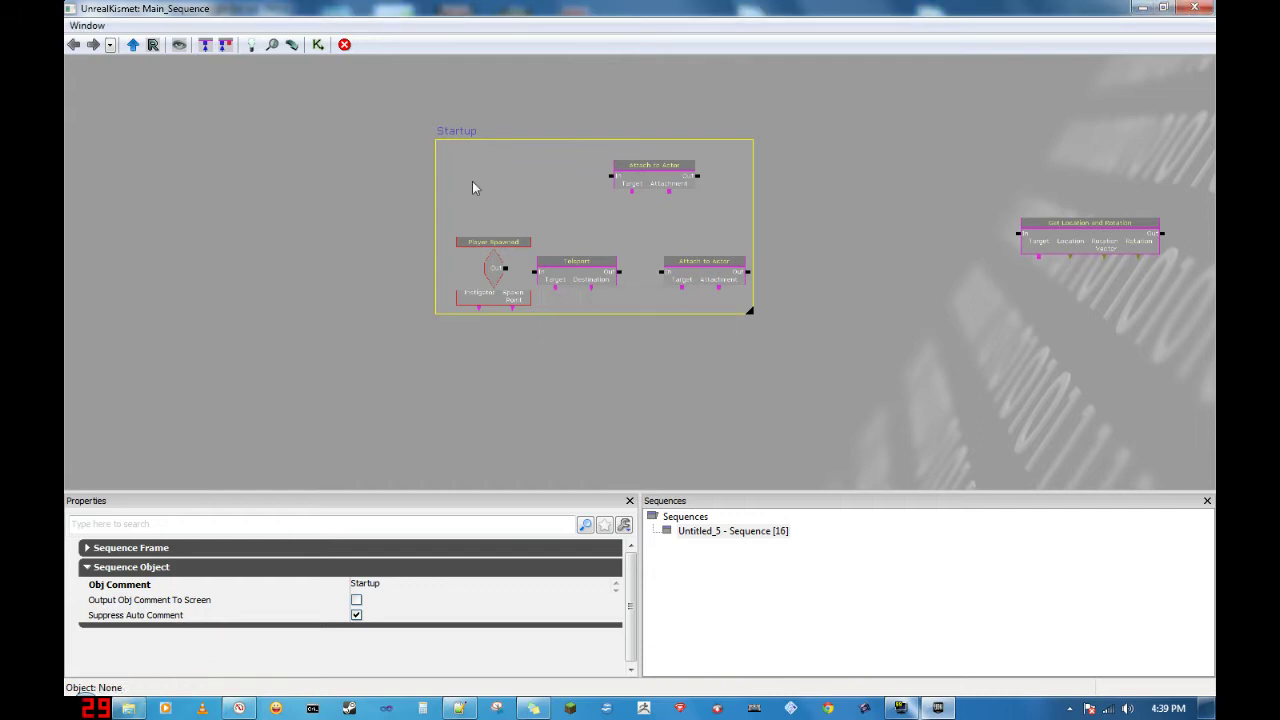
mouse_move(454, 131)
ctrl+mouse_down()
mouse_move(476, 155)
mouse_move(439, 146)
mouse_move(454, 135)
ctrl+mouse_up()
drag(753, 318, 826, 391)
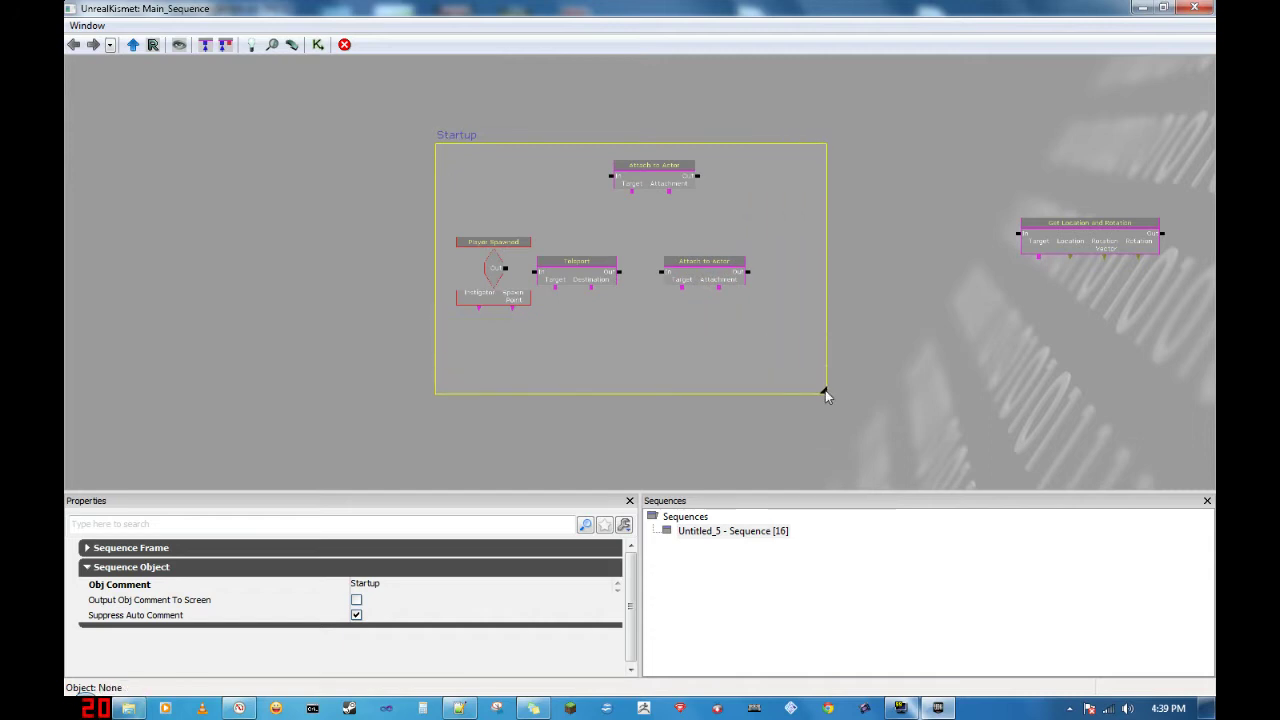
click(586, 366)
Step: Move the Teleport node above Player Spawned, beside the upper Attach to Actor node inside the Startup box
scroll(586, 367, up, 3)
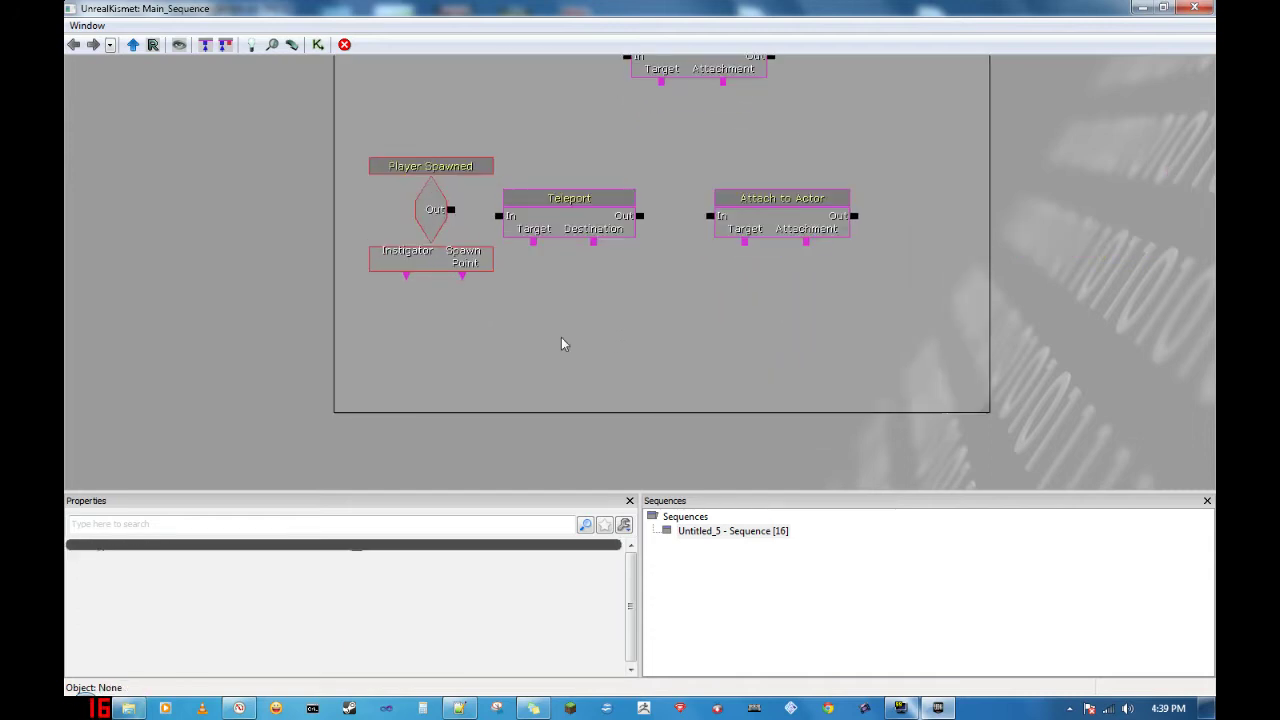
drag(566, 349, 651, 429)
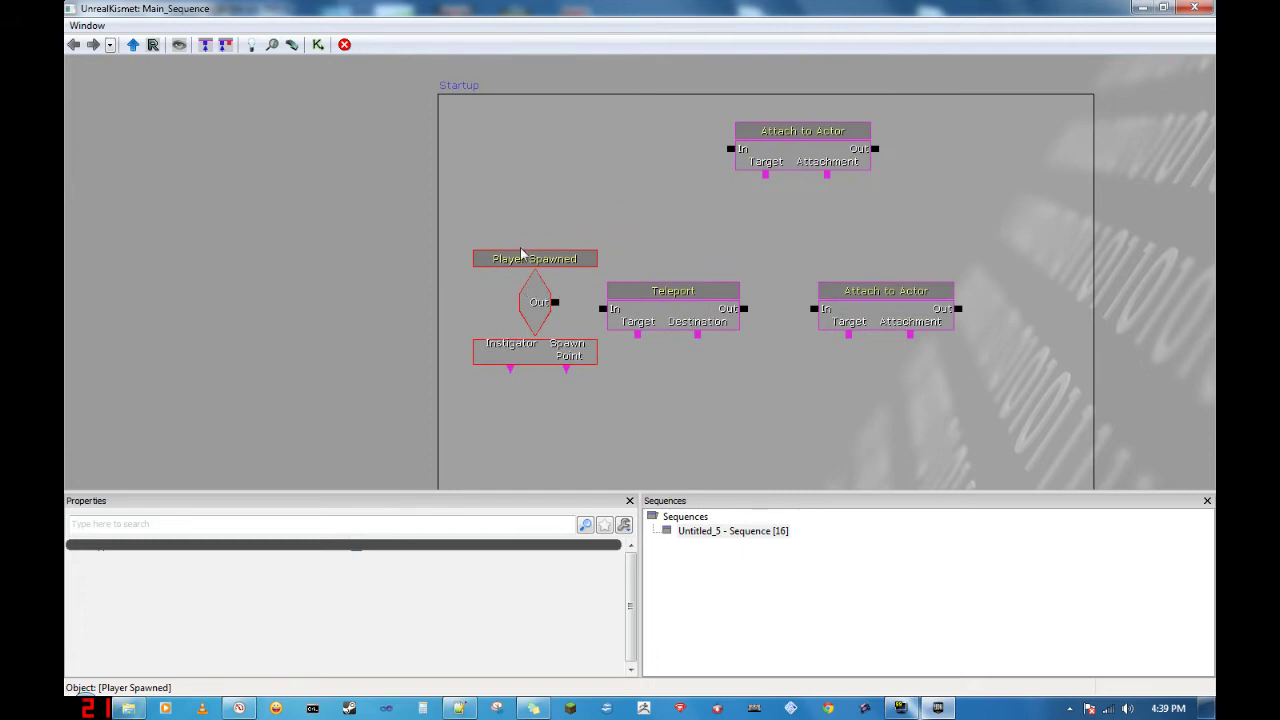
click(672, 299)
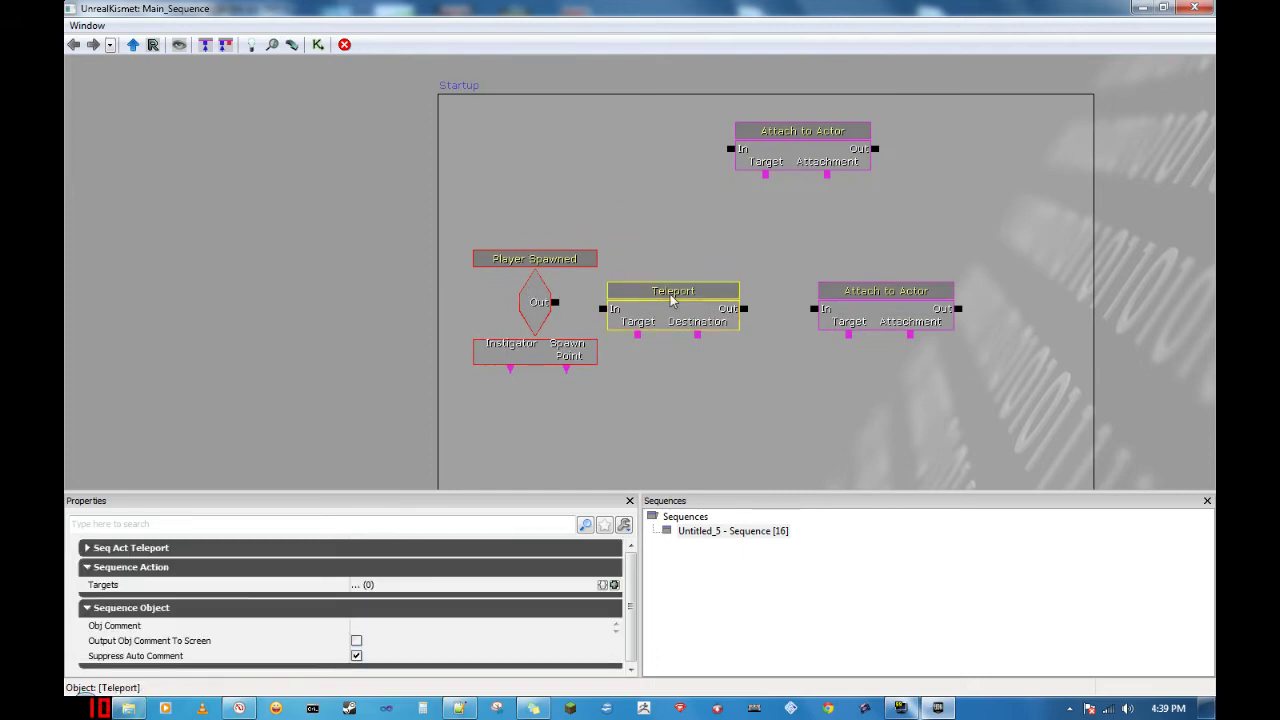
ctrl+drag(688, 305, 607, 162)
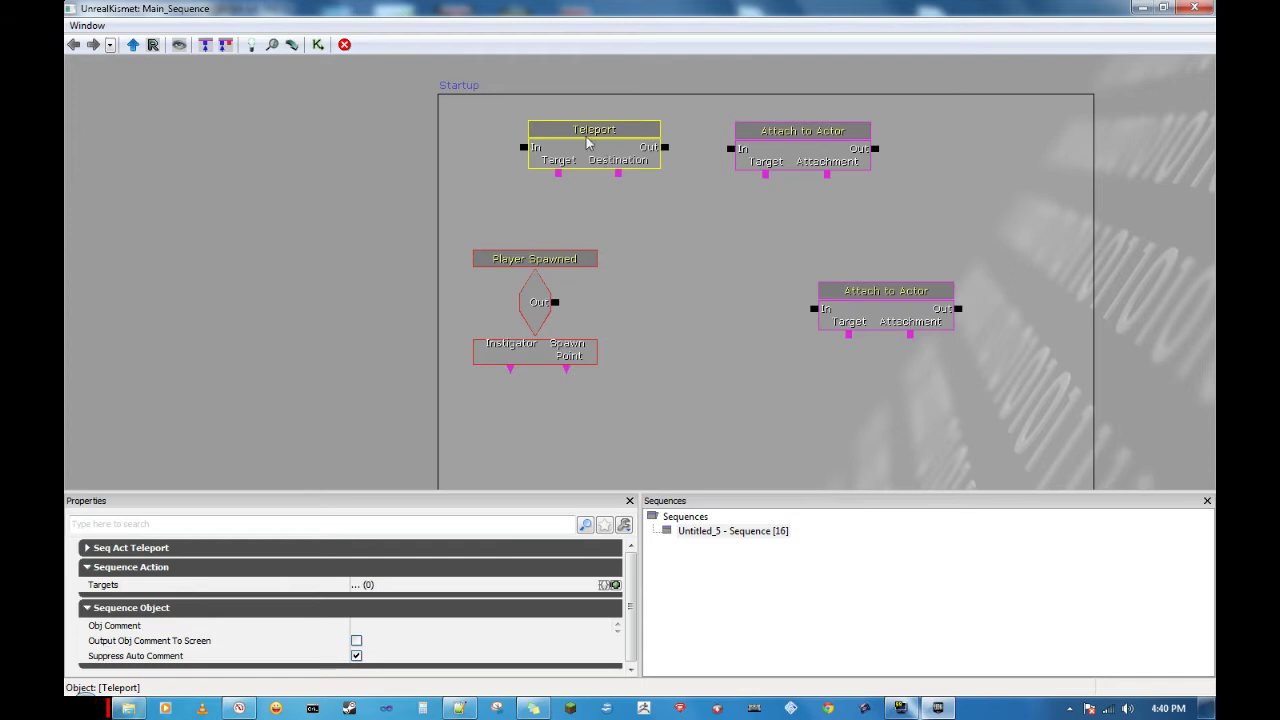
right_click(643, 230)
mouse_move(736, 216)
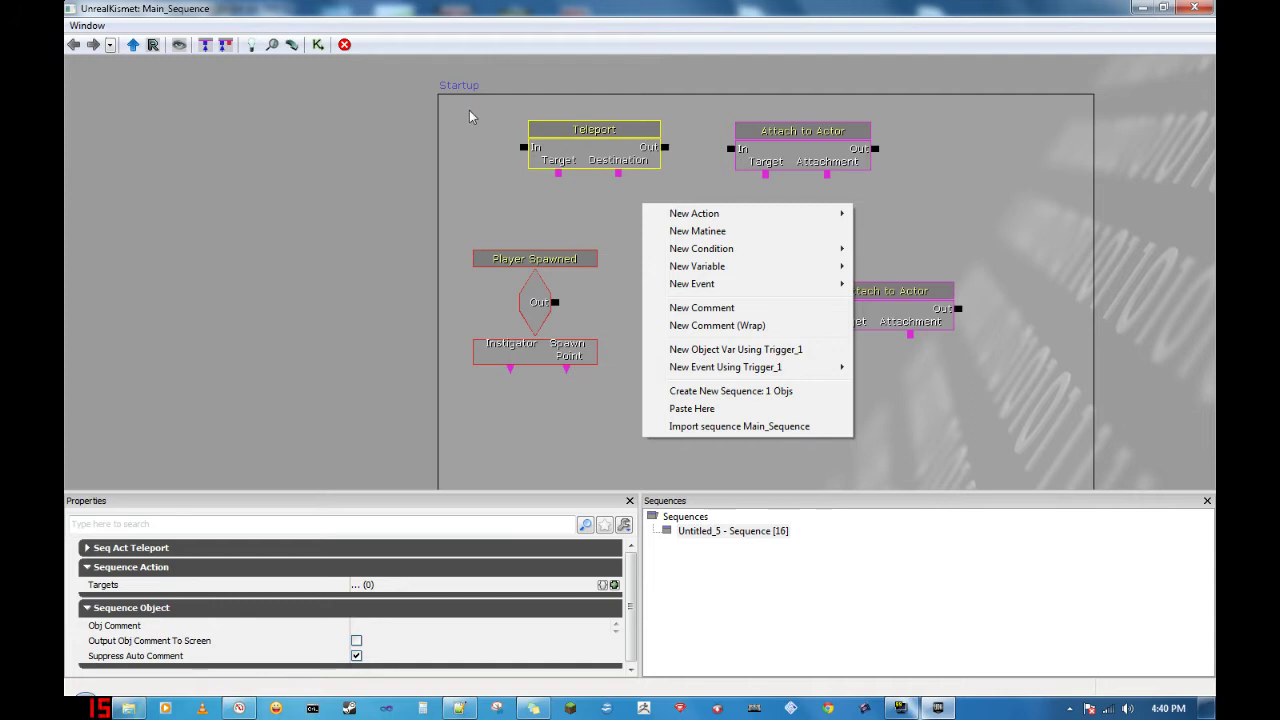
click(464, 142)
click(464, 142)
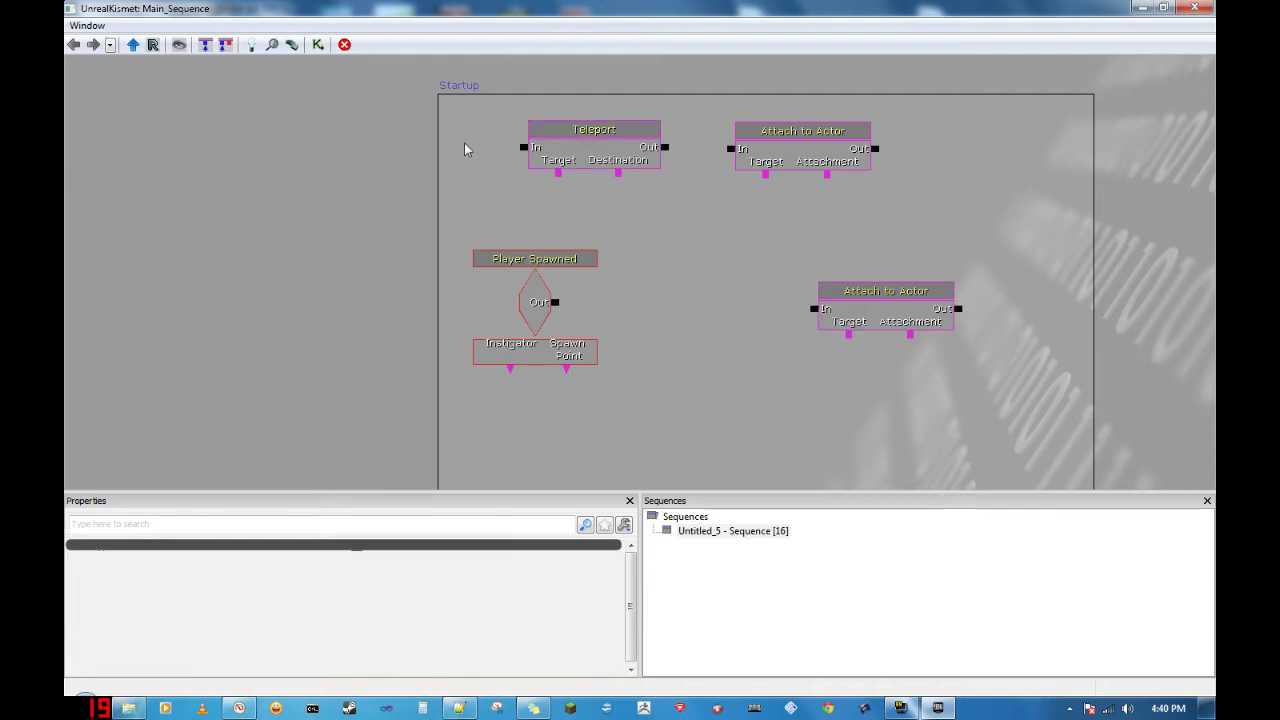
click(576, 138)
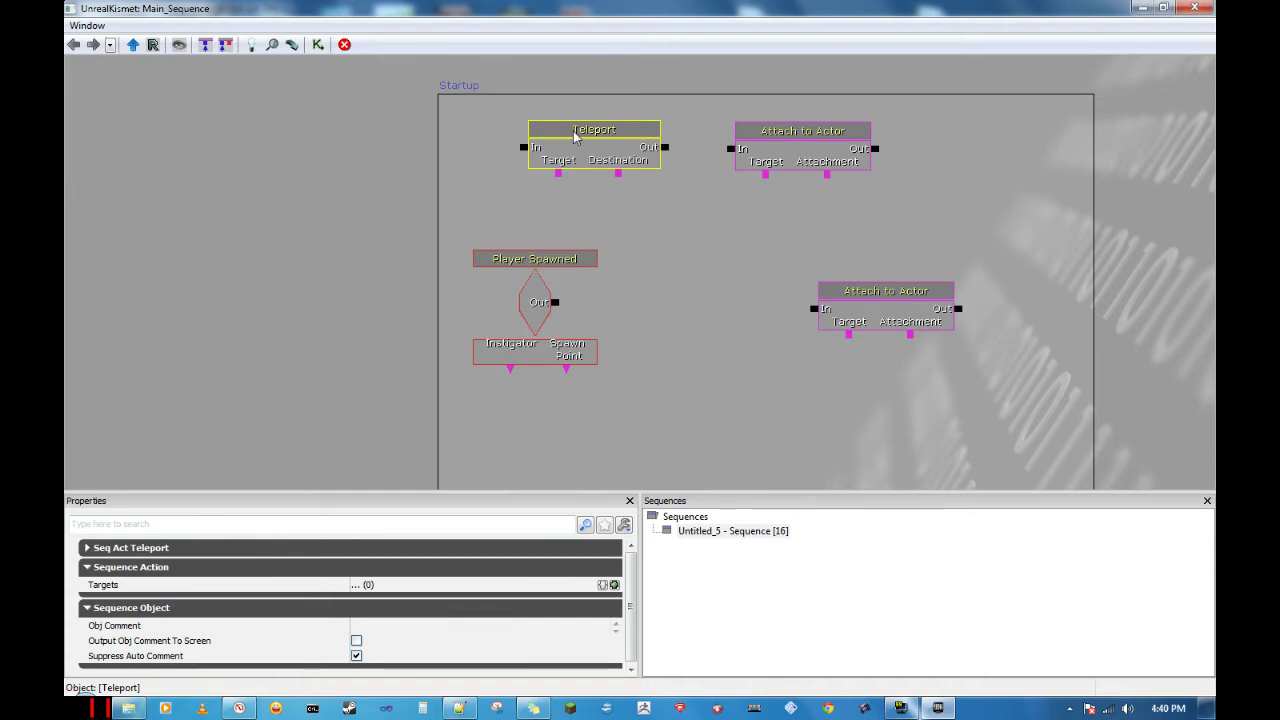
right_click(593, 191)
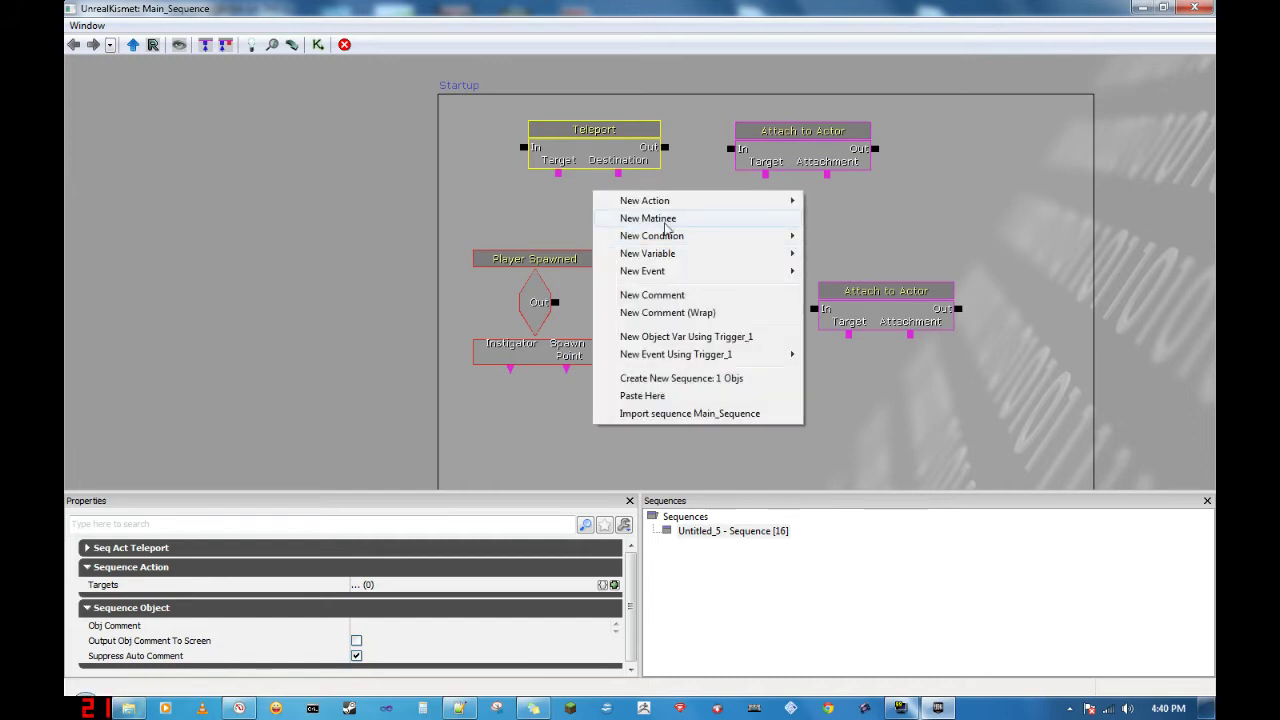
click(500, 189)
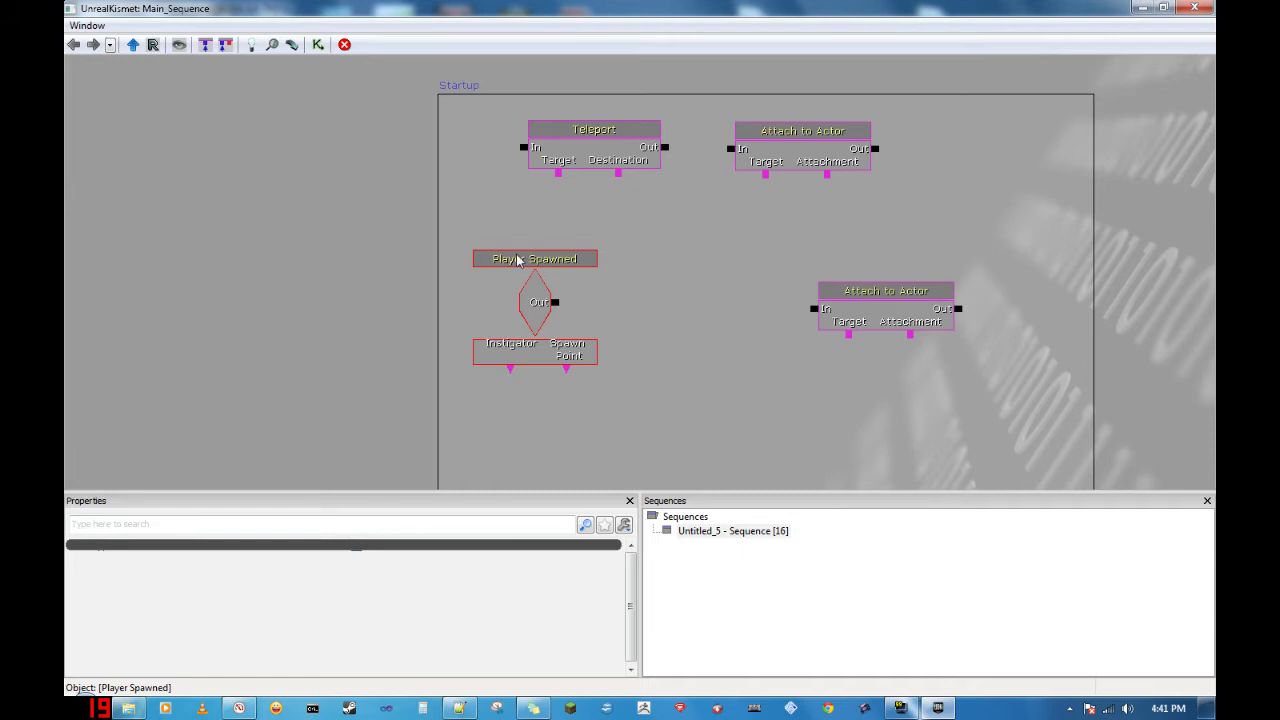
right_click(603, 266)
mouse_move(656, 278)
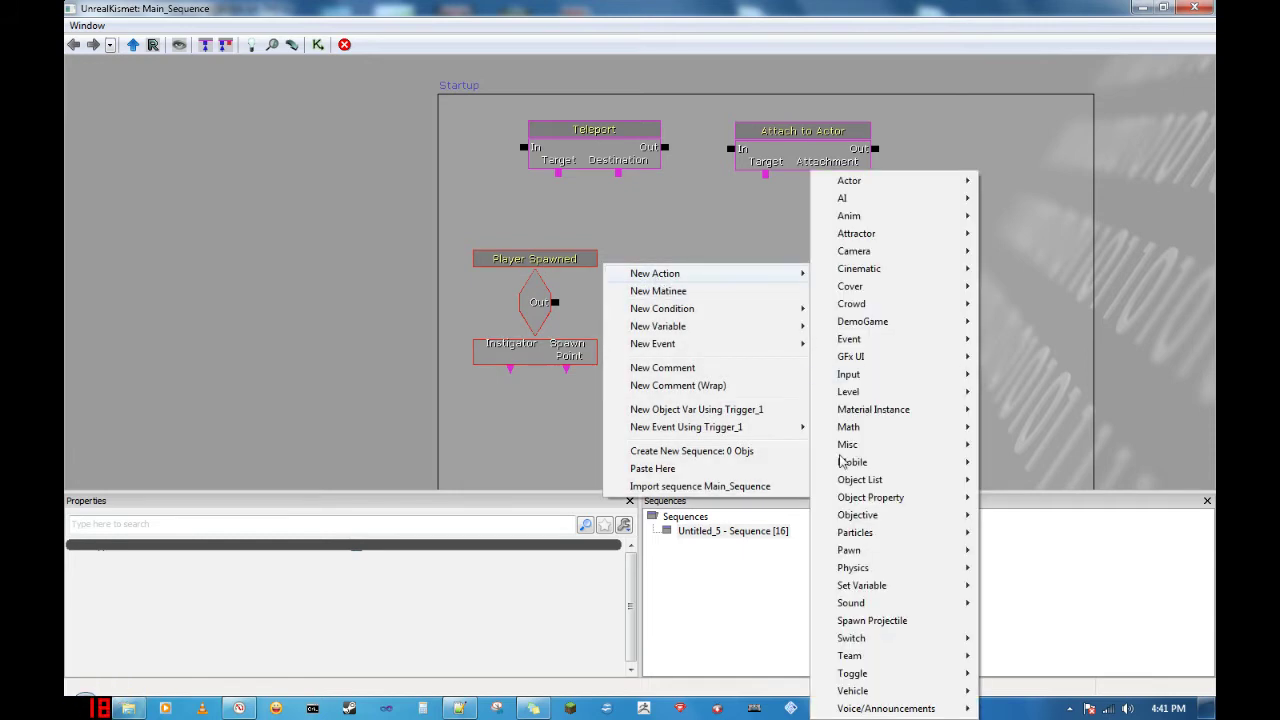
mouse_move(873, 556)
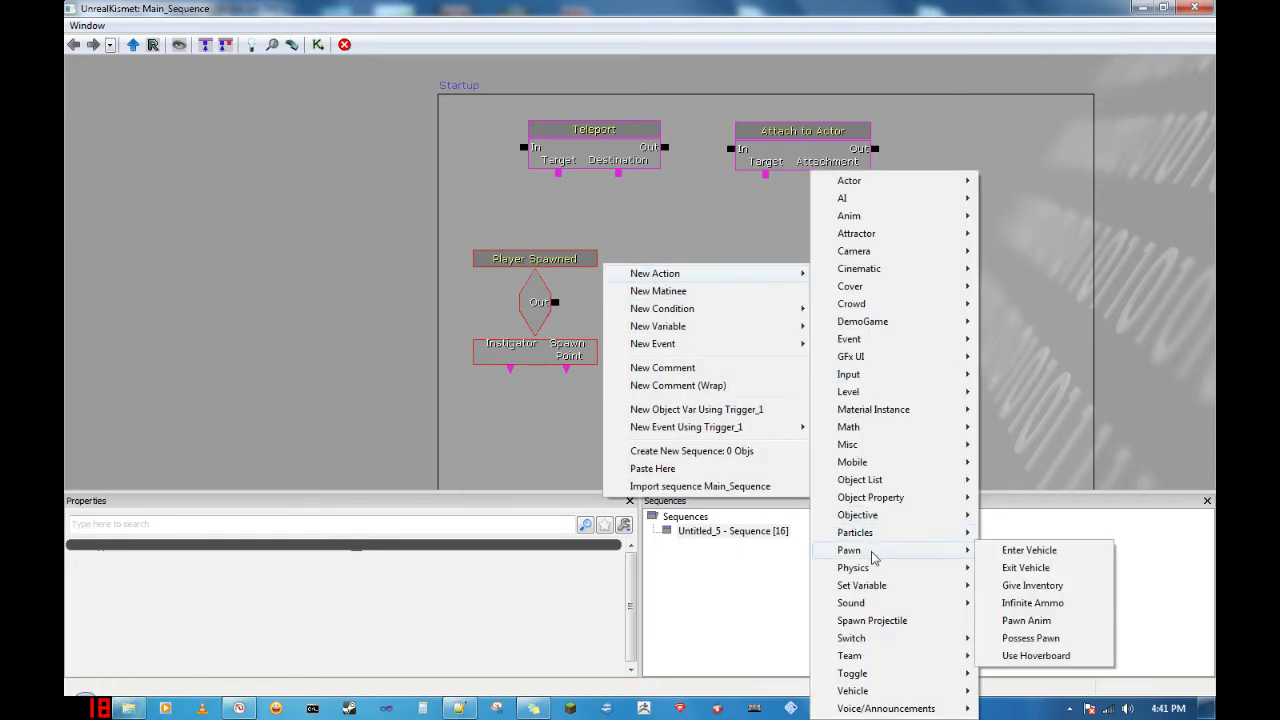
mouse_move(740, 346)
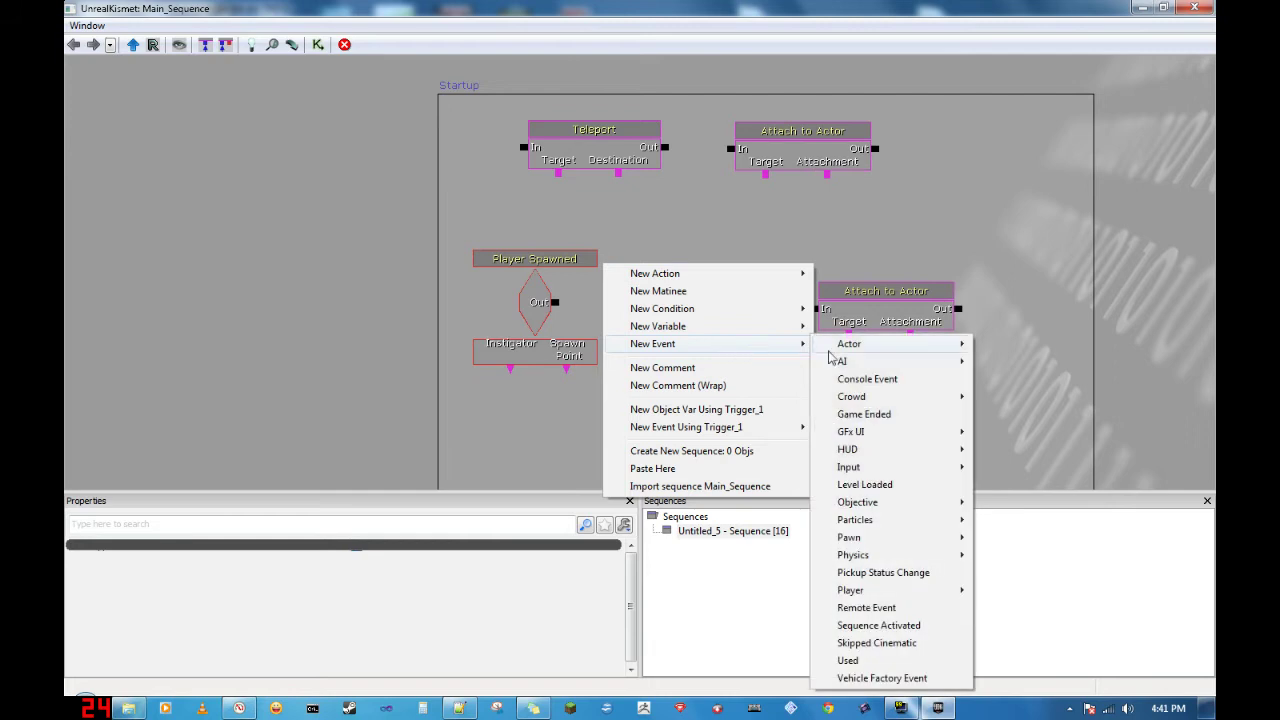
mouse_move(865, 595)
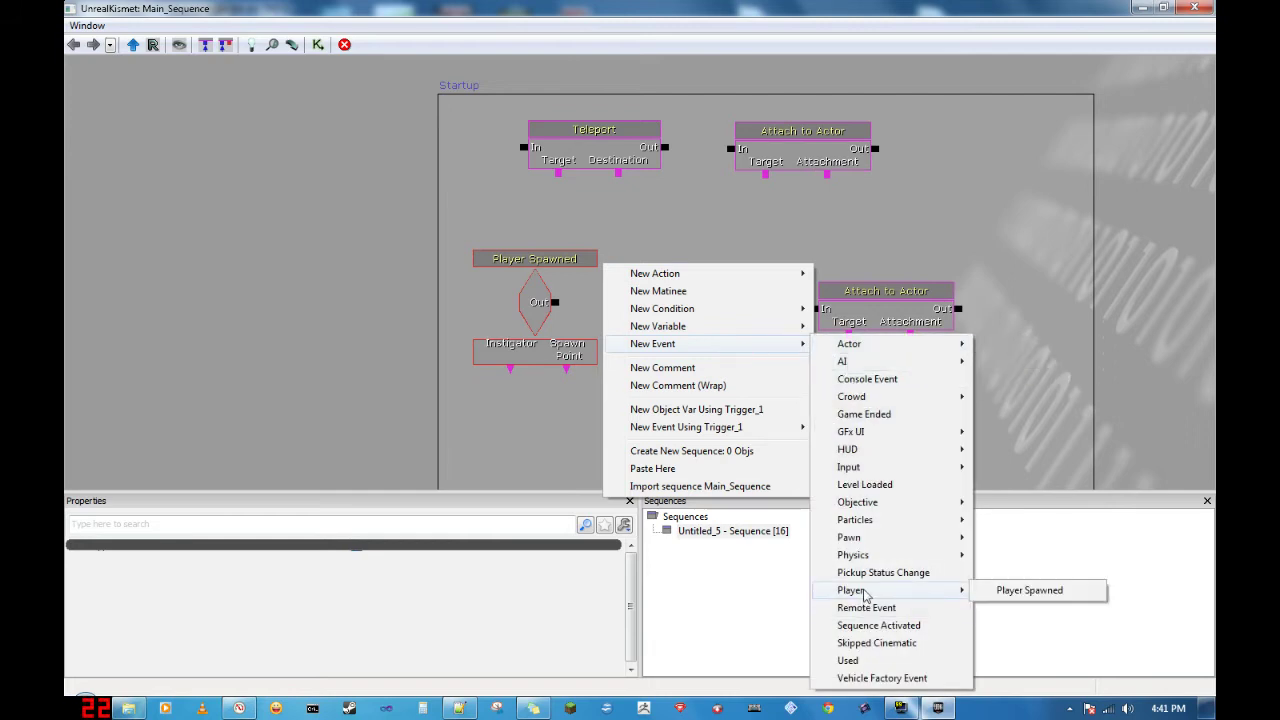
click(567, 312)
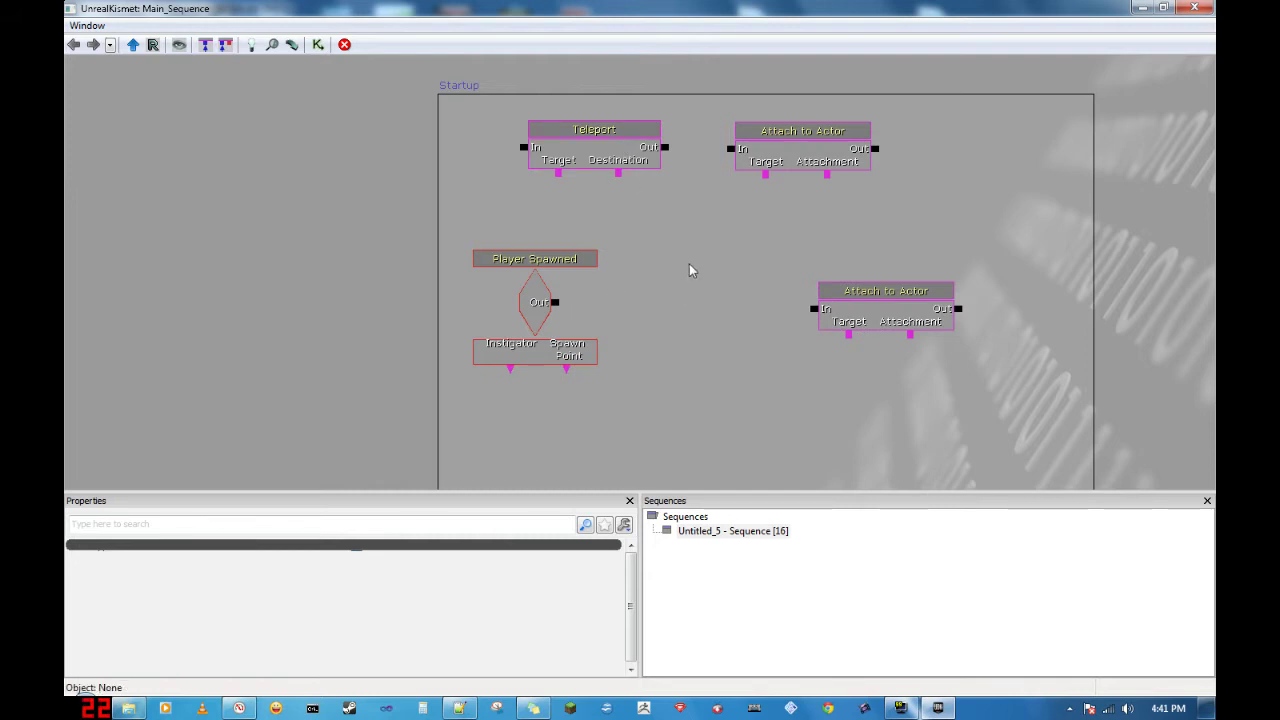
Step: Add an empty Object variable inside the Startup box, below the lower Attach to Actor node
drag(815, 263, 312, 209)
drag(760, 220, 769, 315)
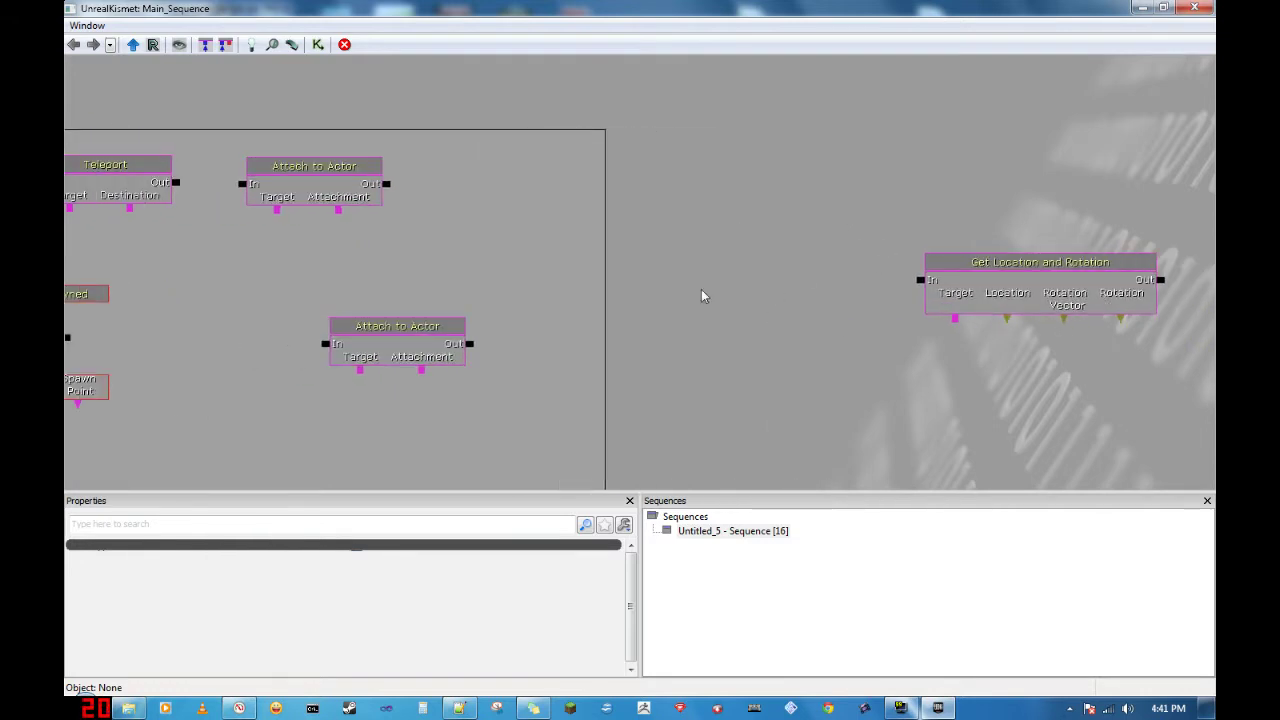
drag(701, 291, 912, 134)
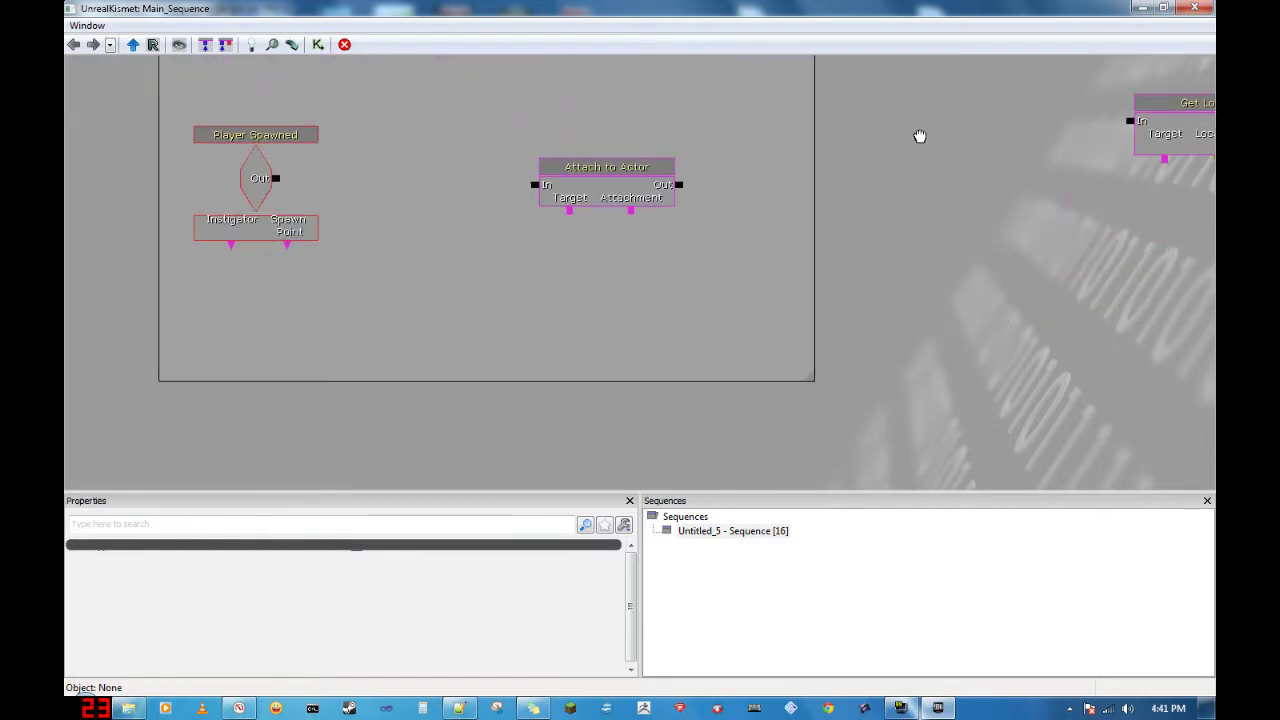
click(811, 378)
right_click(606, 284)
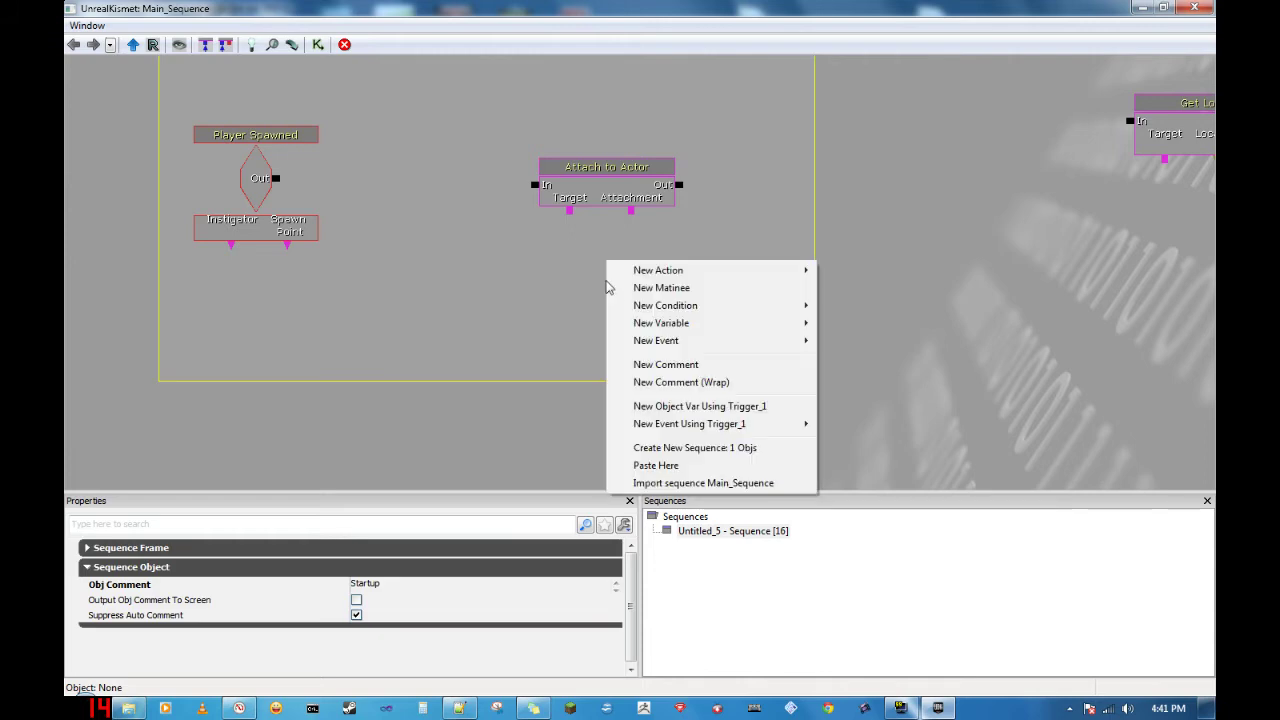
mouse_move(695, 324)
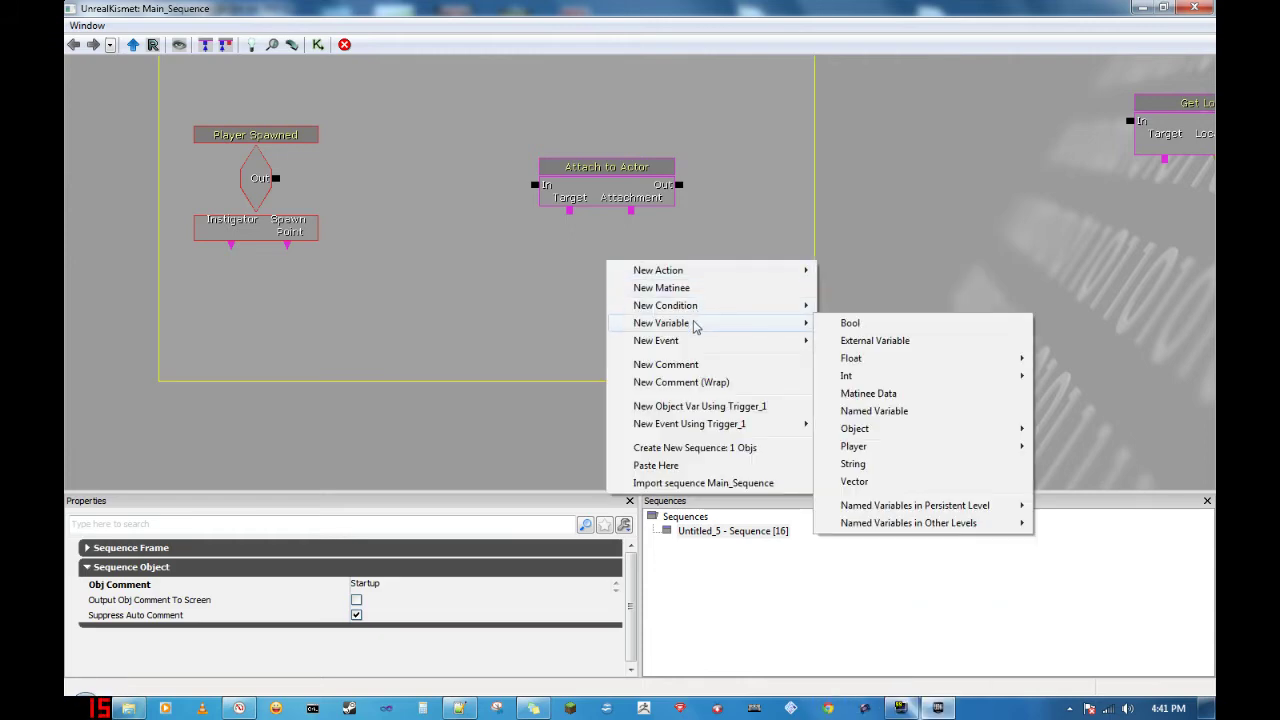
mouse_move(892, 450)
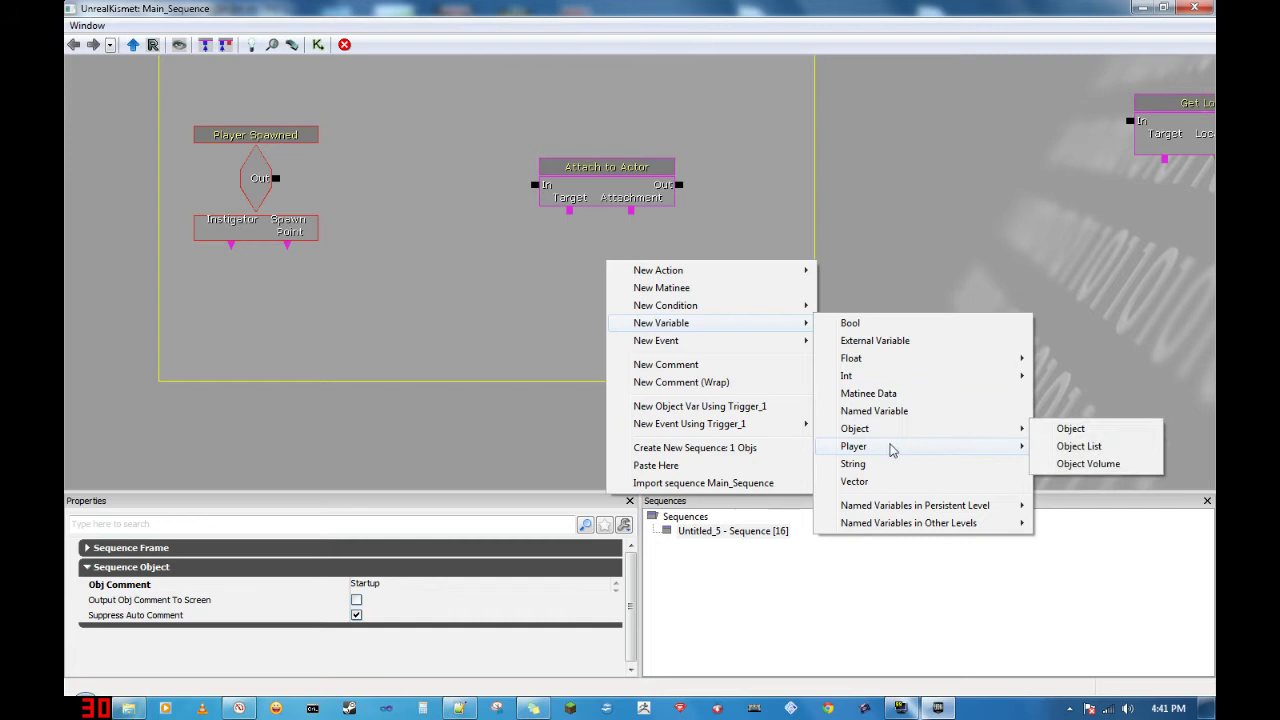
click(1072, 429)
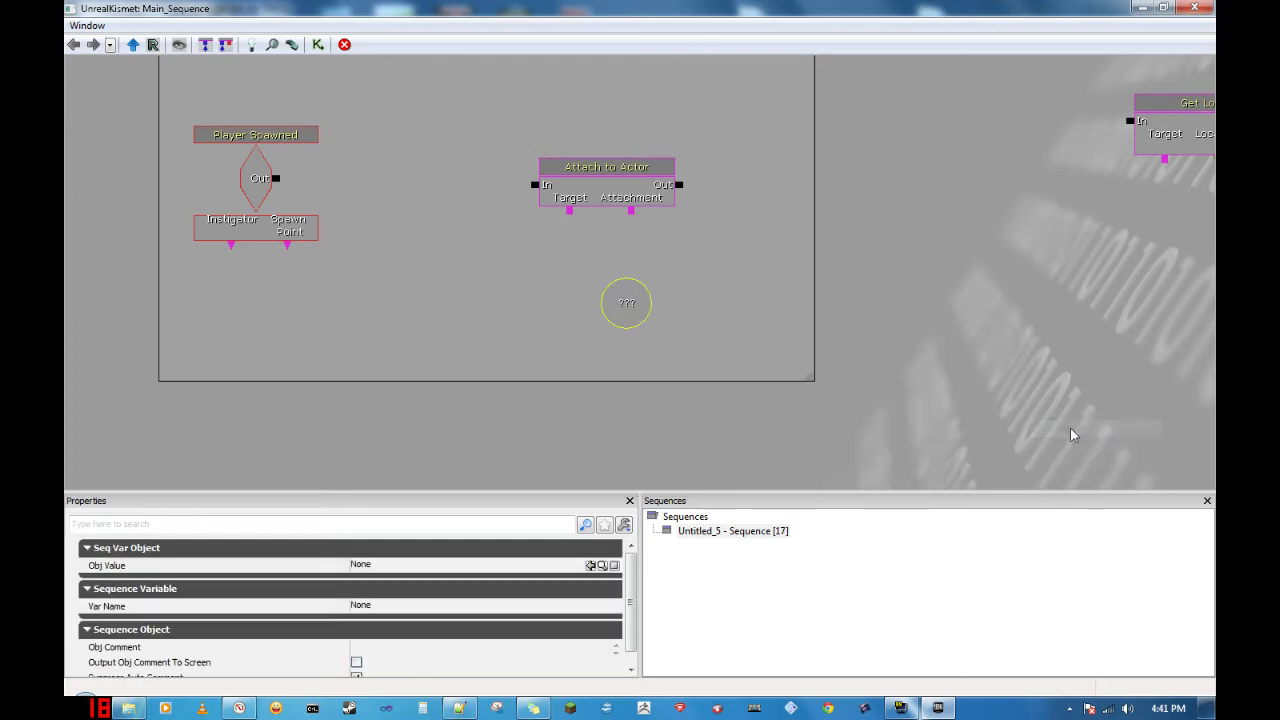
Step: Set the new Object variable's comment to "Player"
click(385, 648)
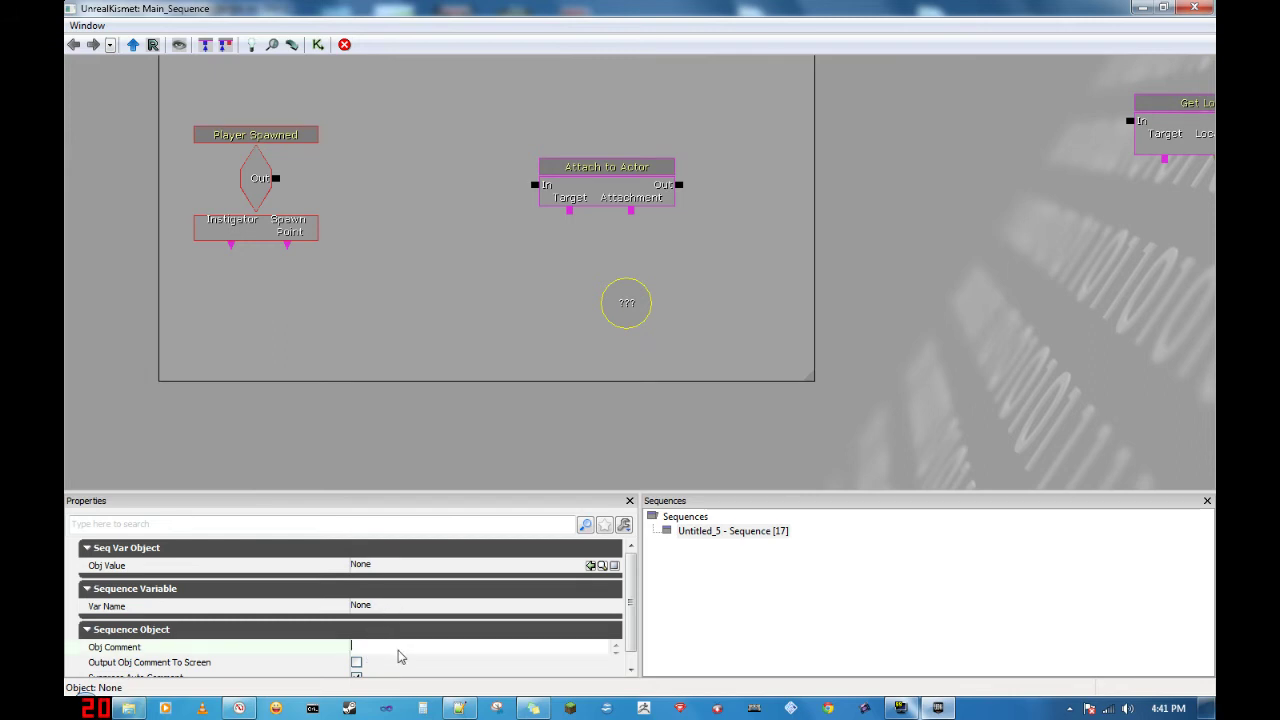
text(Player)
key(Return)
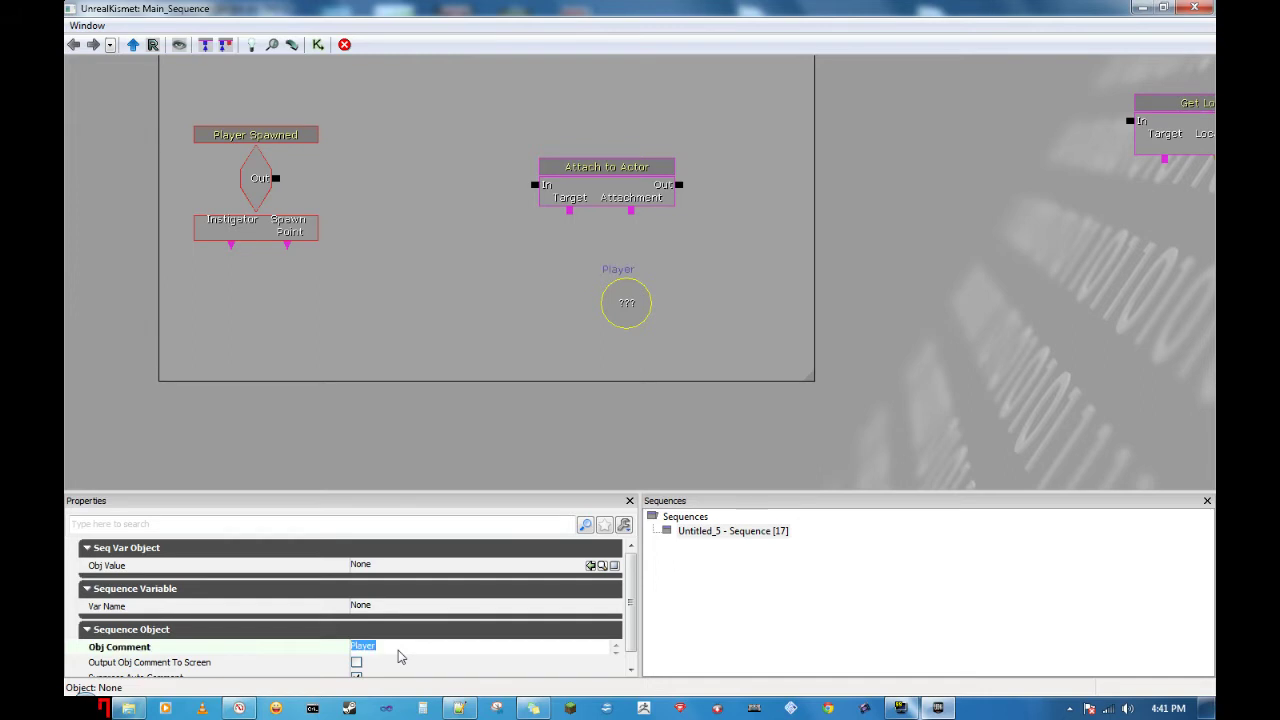
click(395, 607)
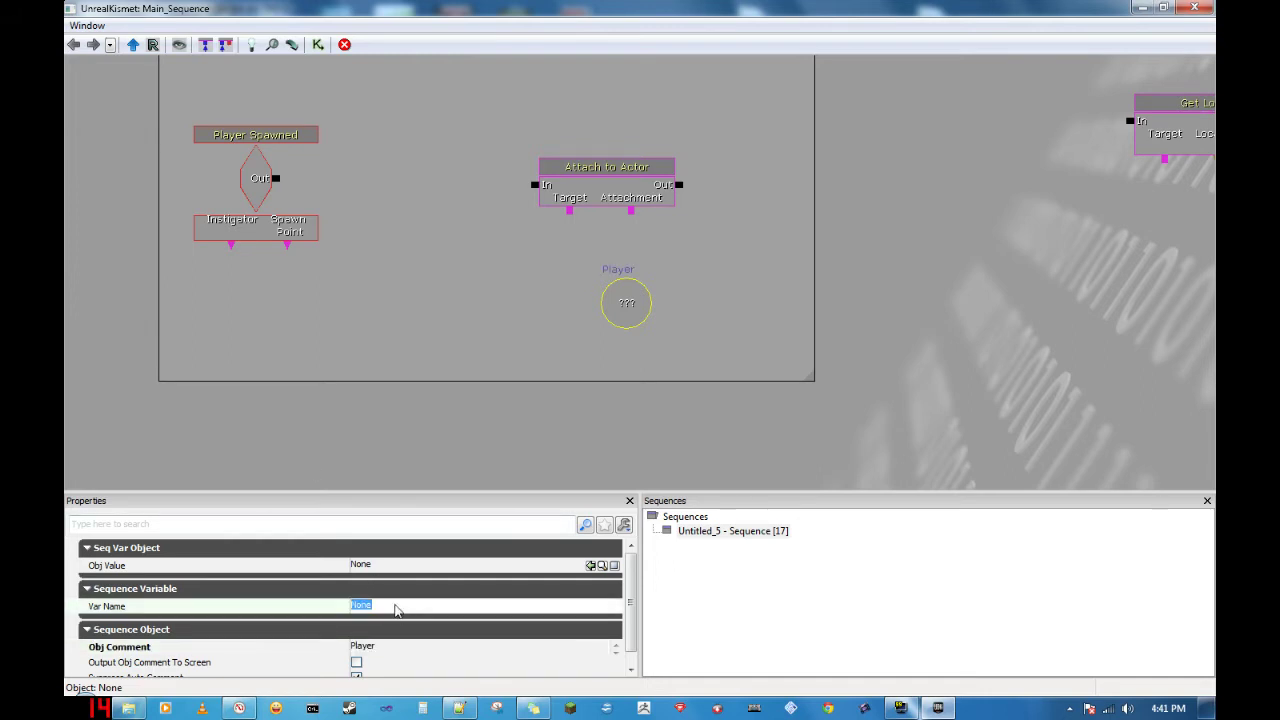
text(Player)
key(Return)
key(BackSpace)
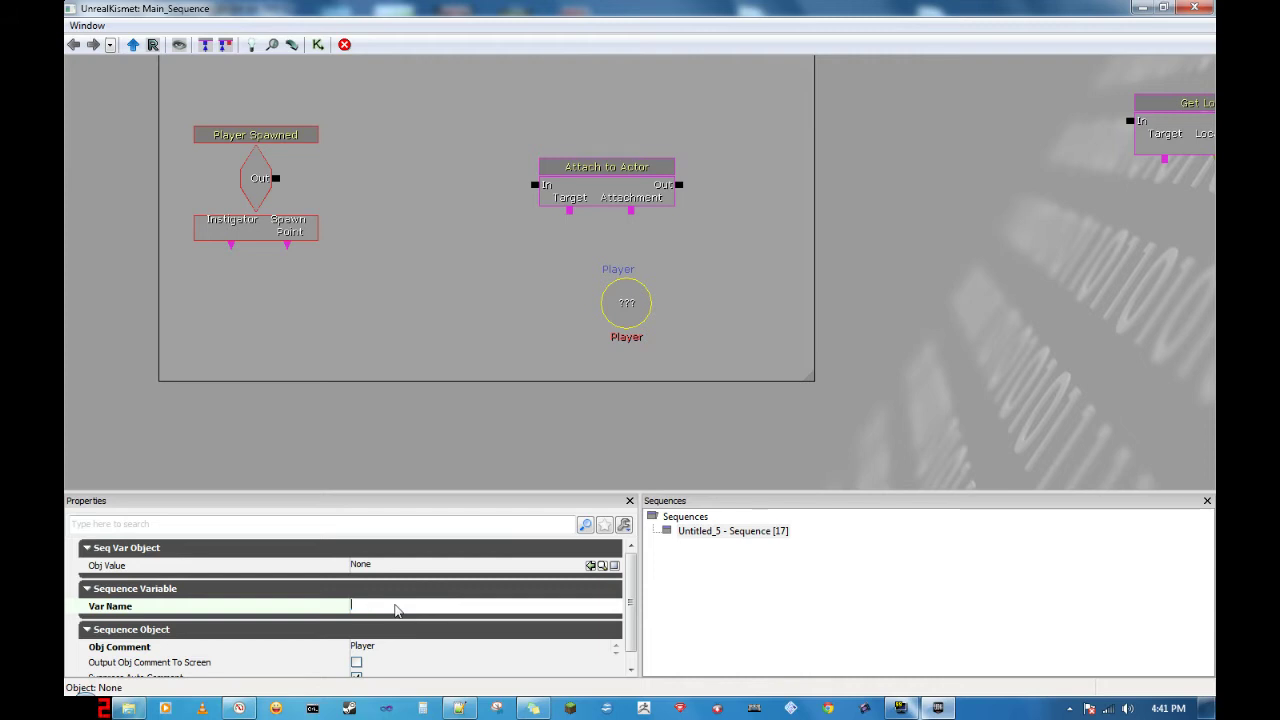
key(Return)
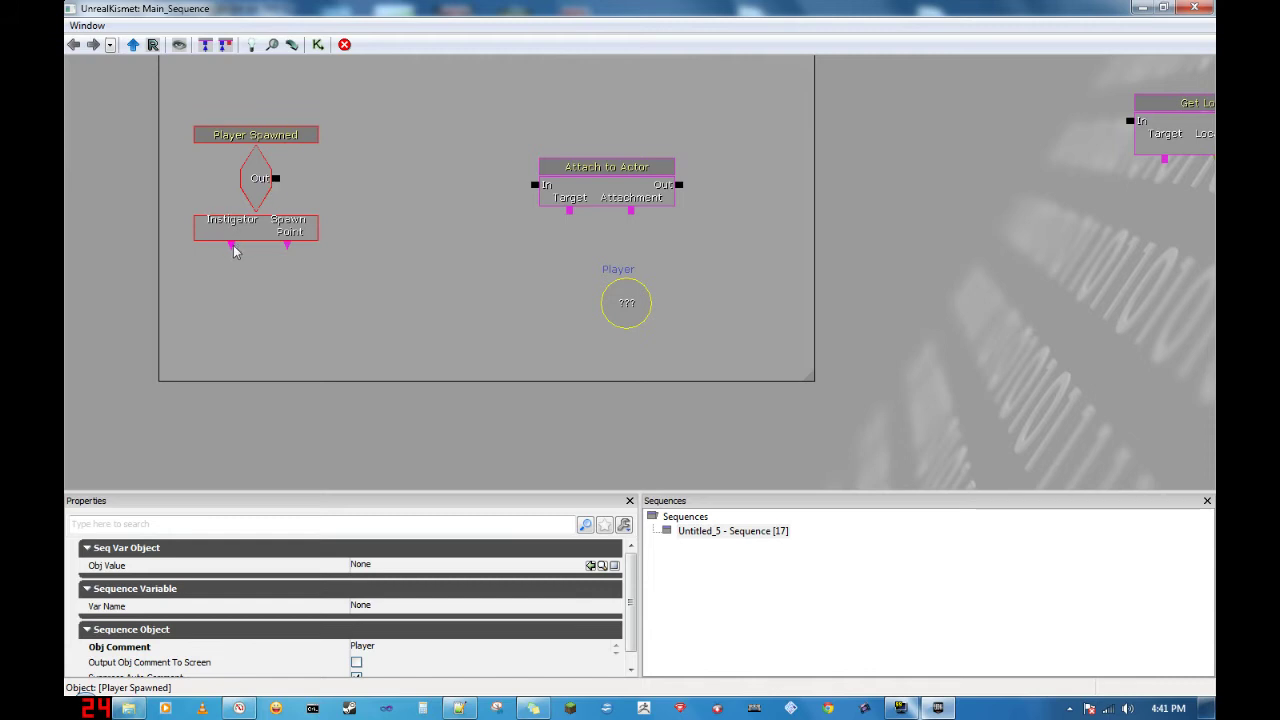
Step: Link the Instigator output of the Player Spawned event to the Player object variable
drag(233, 247, 620, 310)
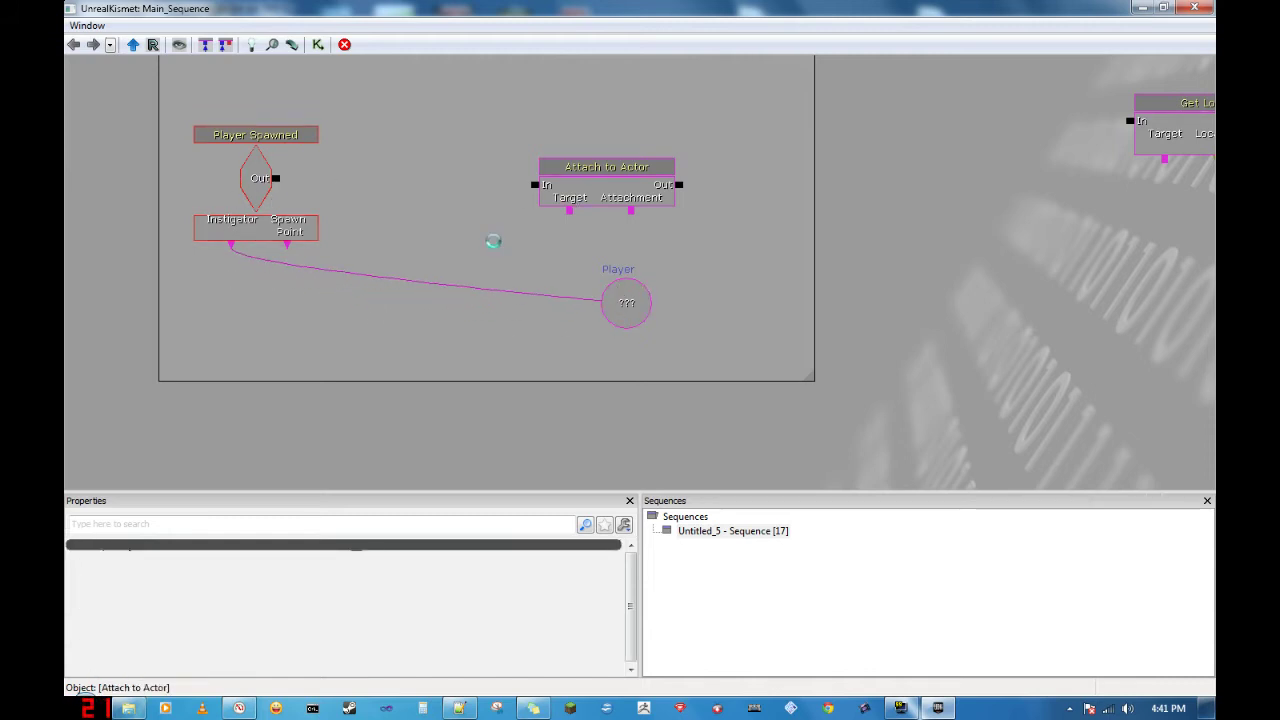
drag(520, 246, 509, 305)
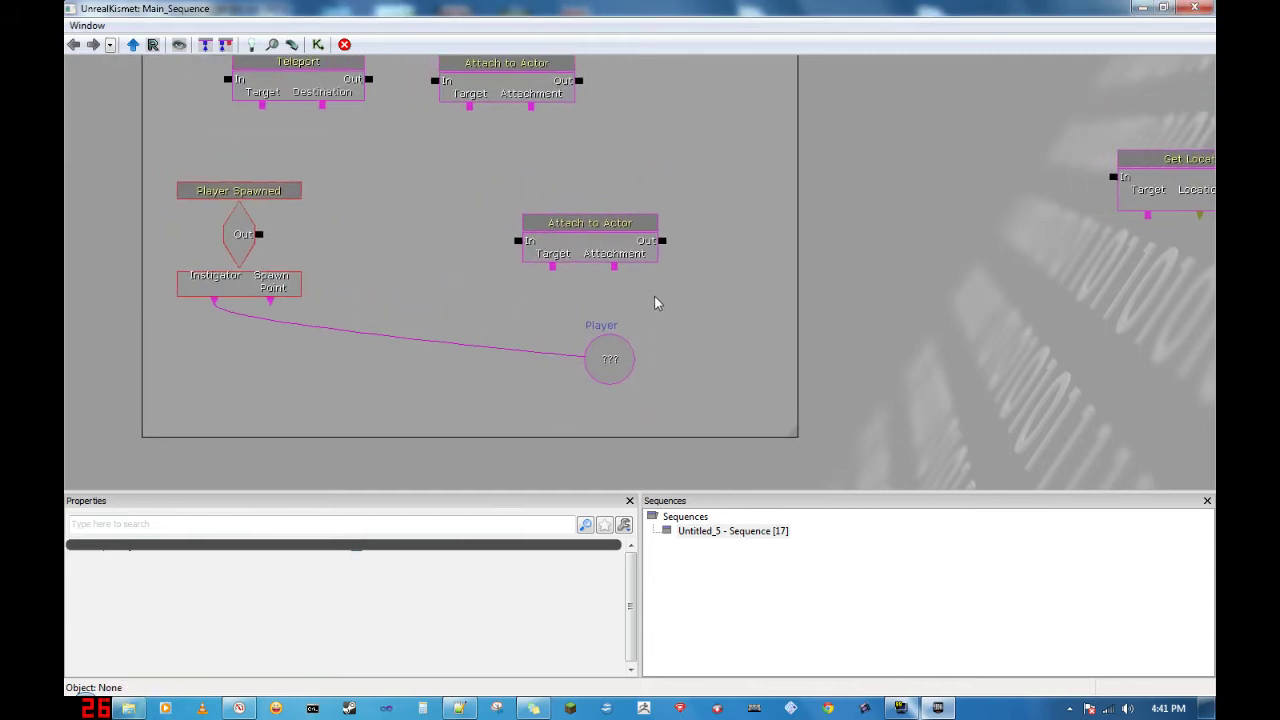
mouse_move(633, 360)
mouse_down()
mouse_move(606, 434)
mouse_move(629, 351)
mouse_up()
click(629, 351)
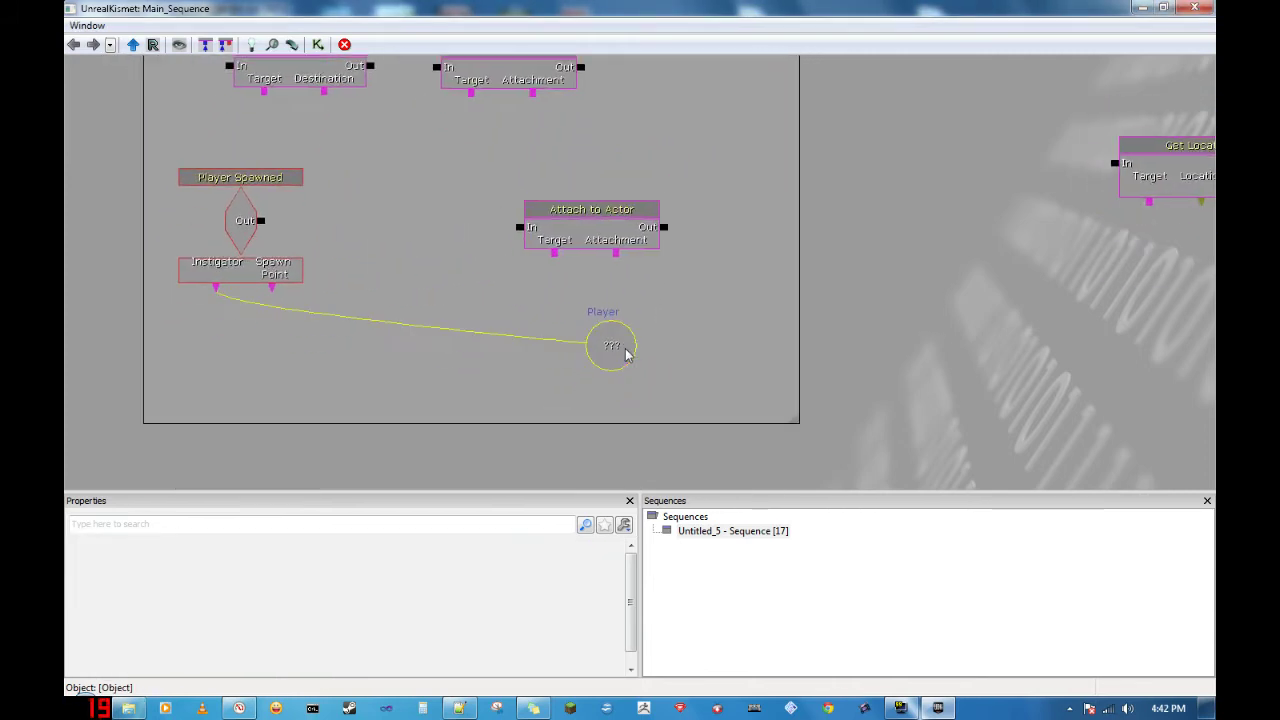
Step: Extend the Startup comment box downward to leave more room below the Player variable
click(808, 430)
drag(803, 463, 411, 432)
drag(703, 266, 697, 384)
drag(832, 335, 780, 206)
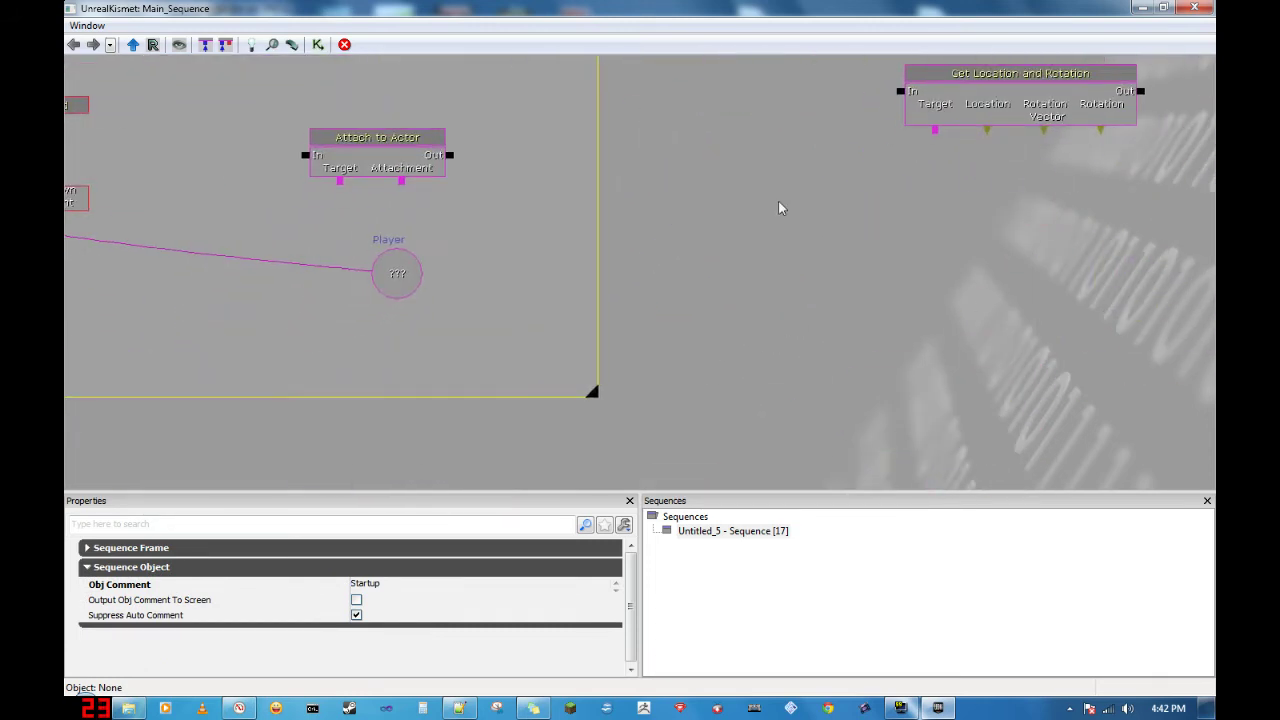
drag(403, 287, 511, 346)
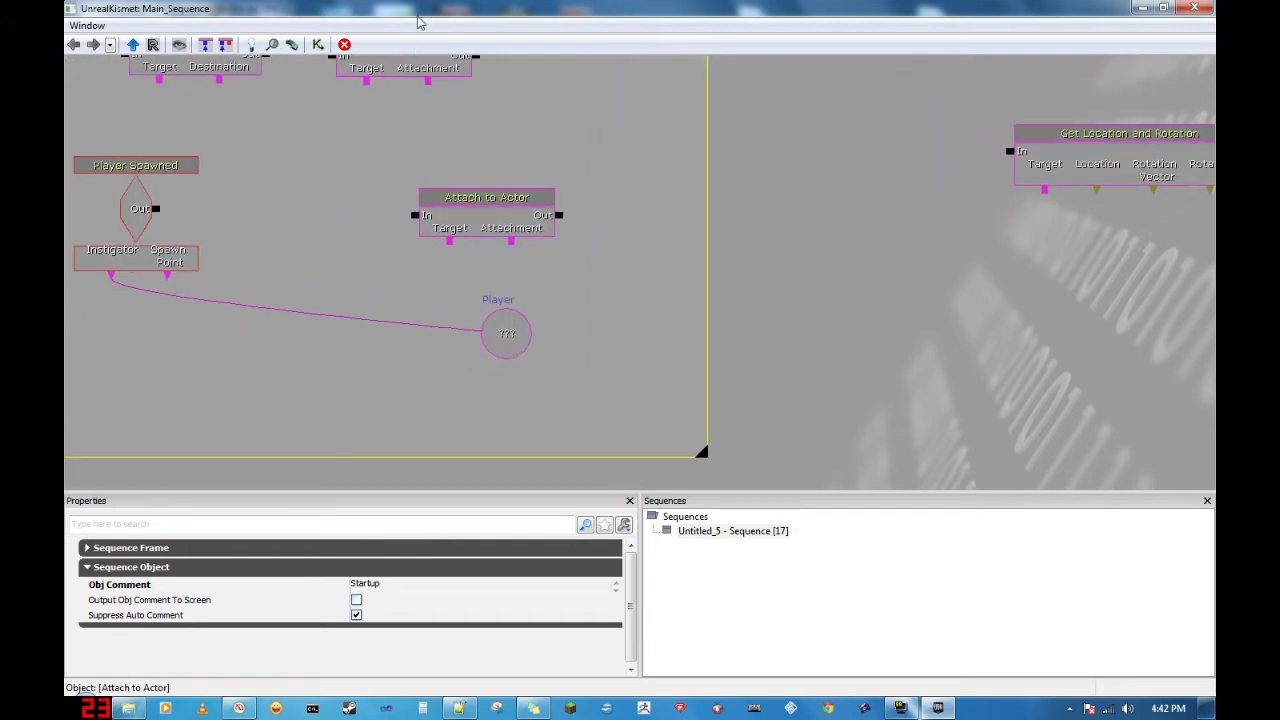
Step: Place the Kismet window beside the level viewport and select DynamicTriggerVolume_0 in the level
drag(418, 18, 1272, 20)
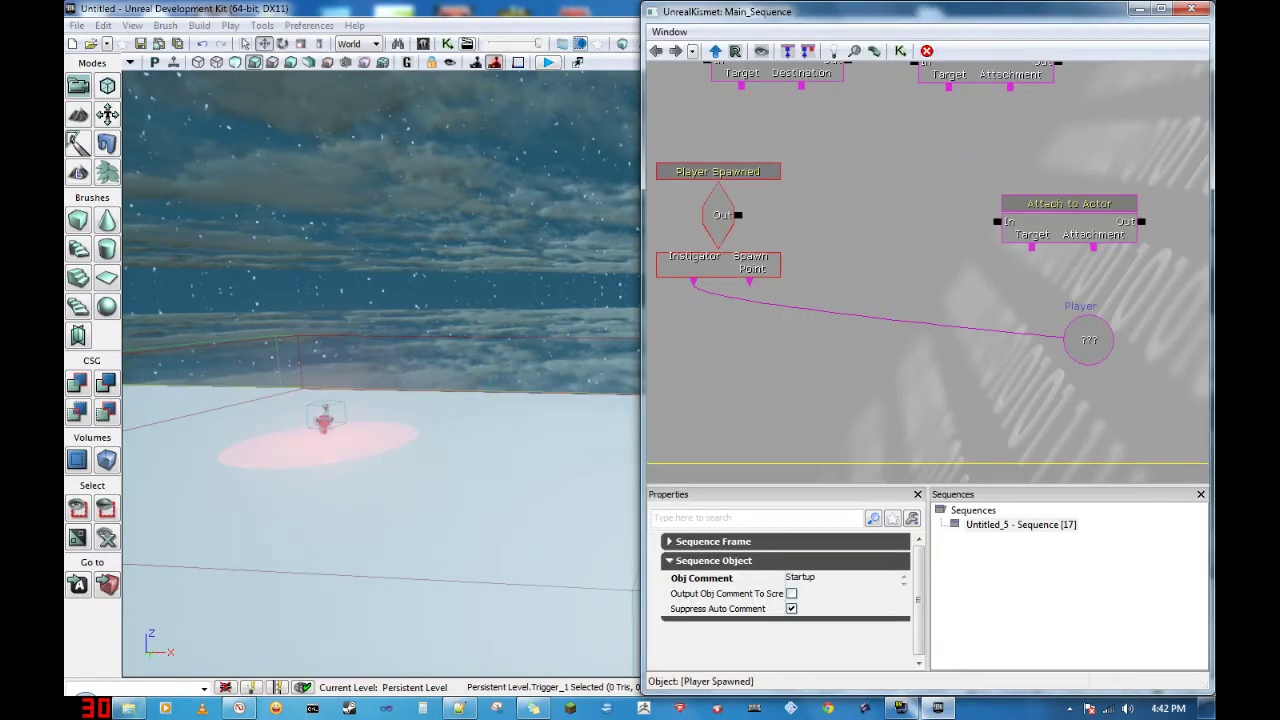
right_drag(380, 360, 310, 372)
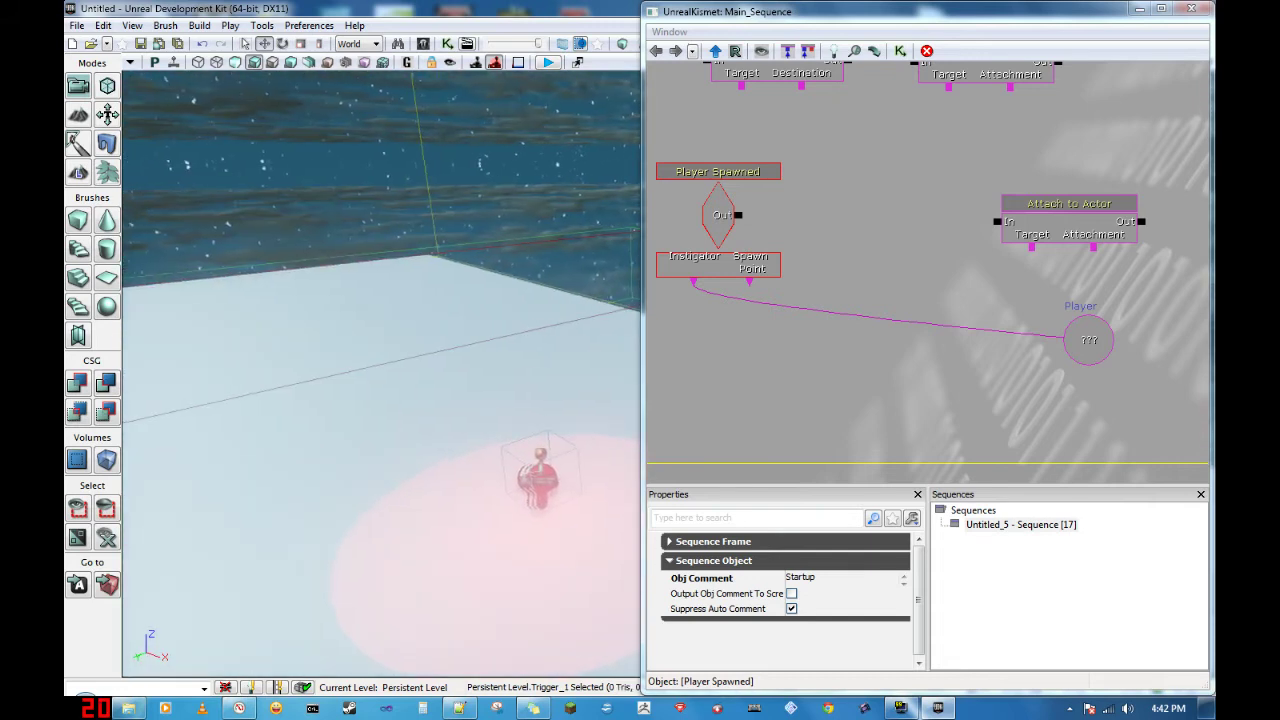
click(548, 440)
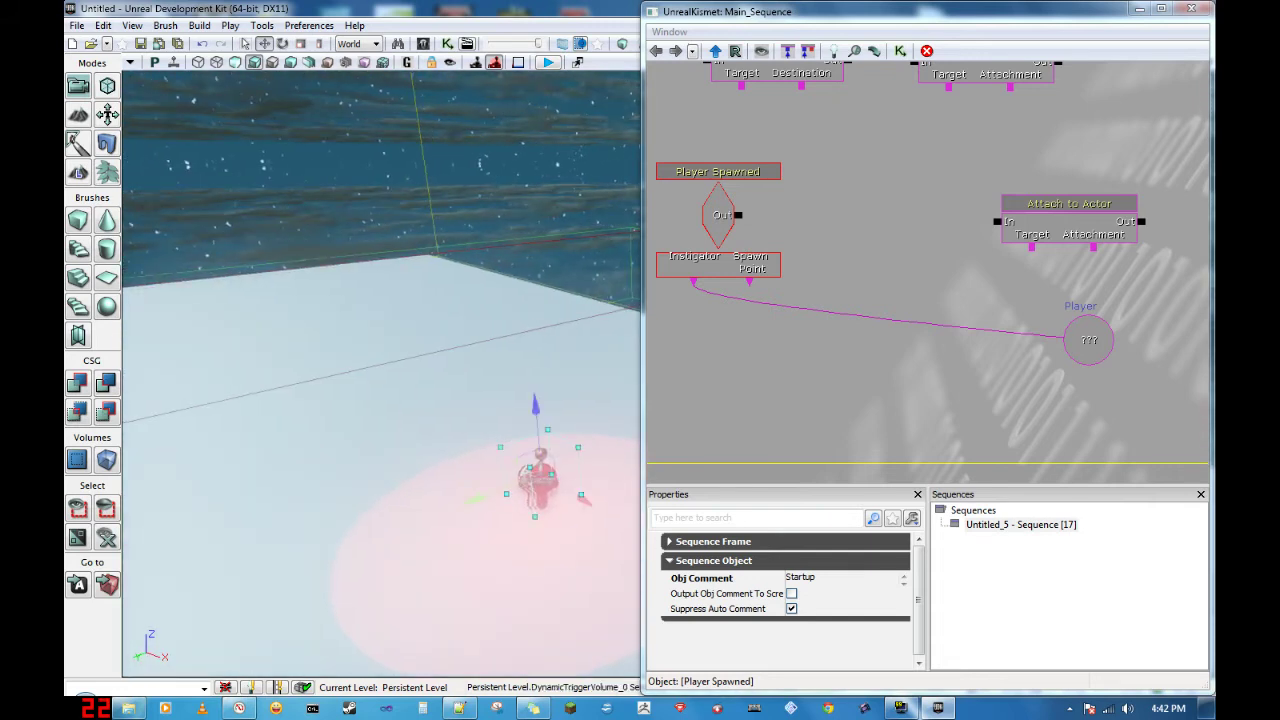
Step: Add an object variable for the selected DynamicTriggerVolume_0 next to the Player variable in the Startup box
click(914, 357)
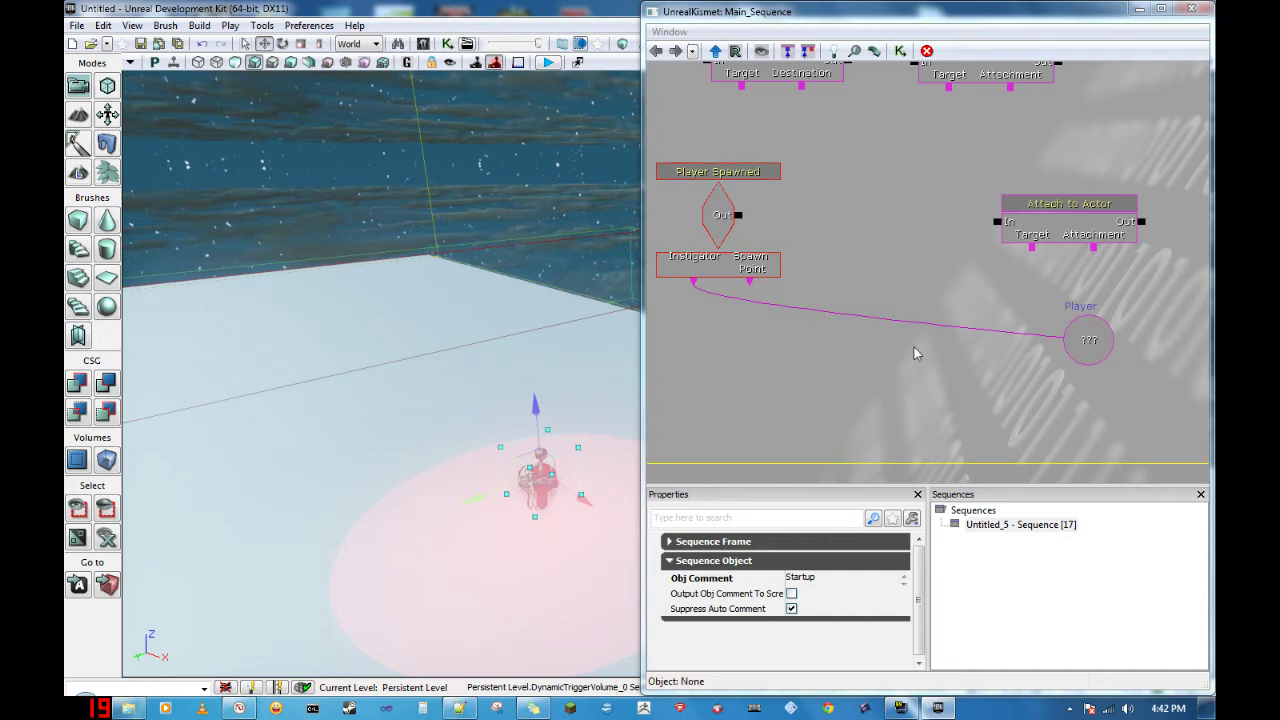
drag(914, 357, 703, 382)
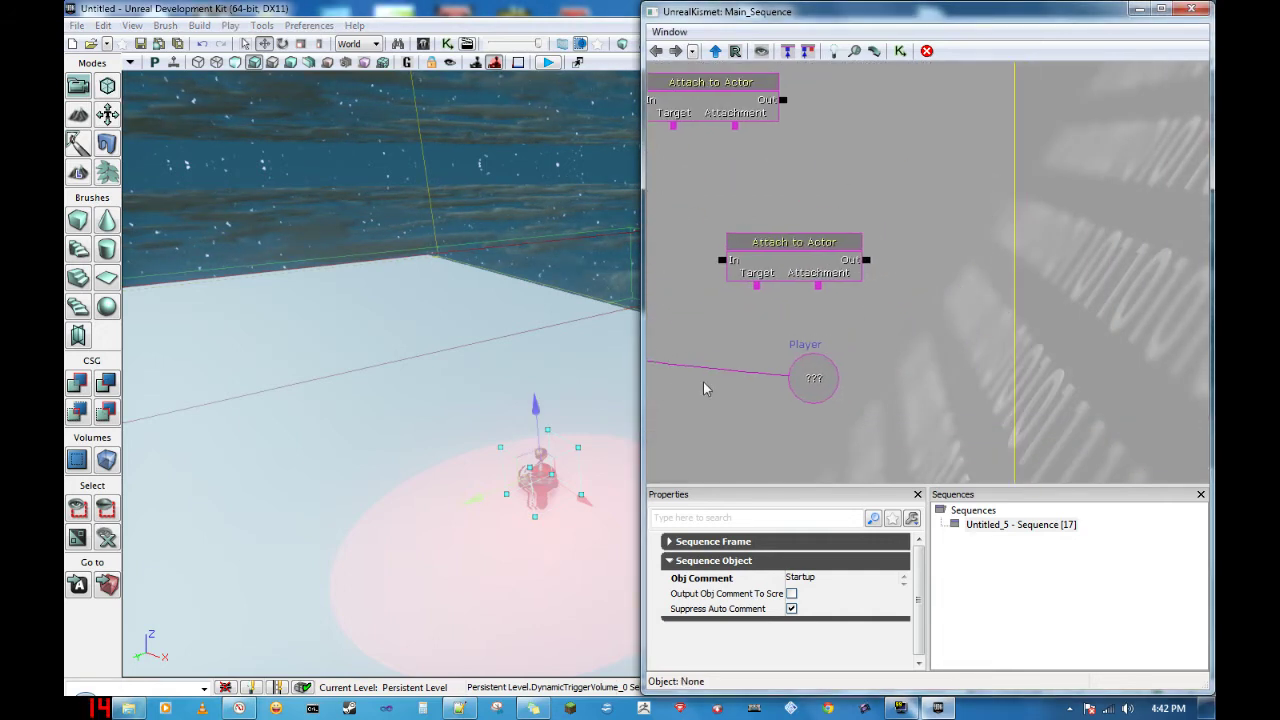
right_click(891, 336)
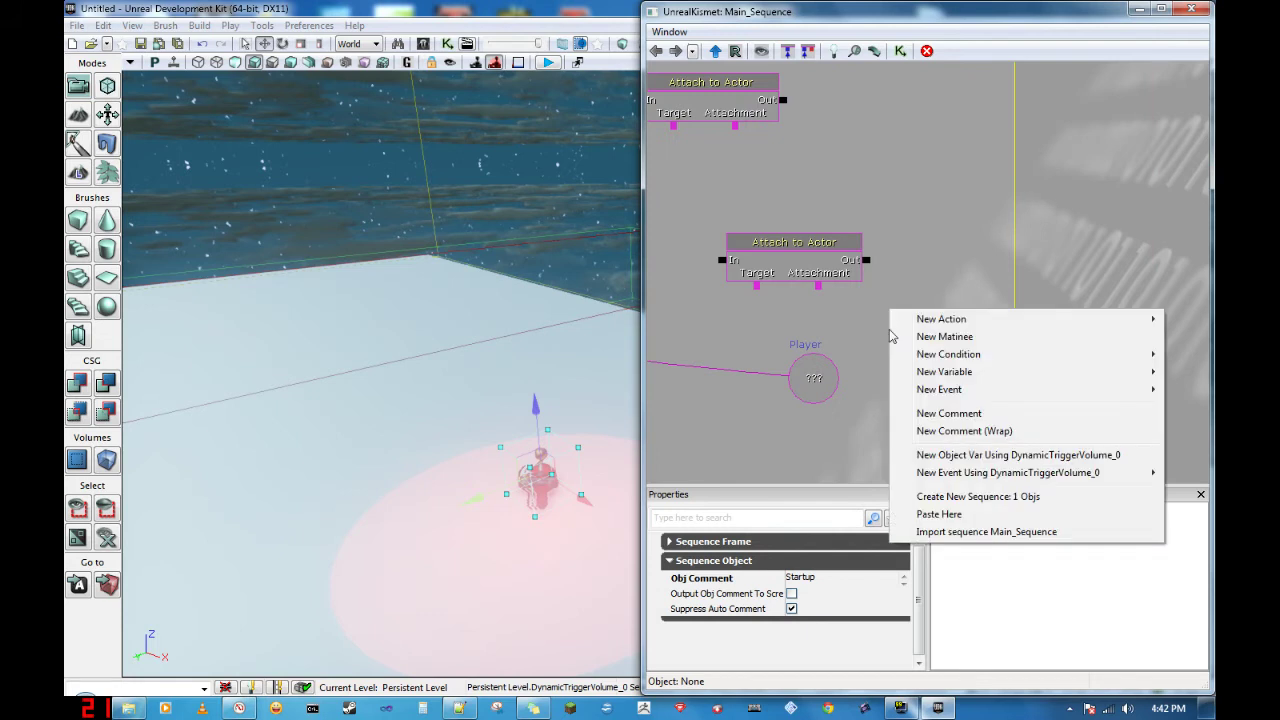
click(976, 457)
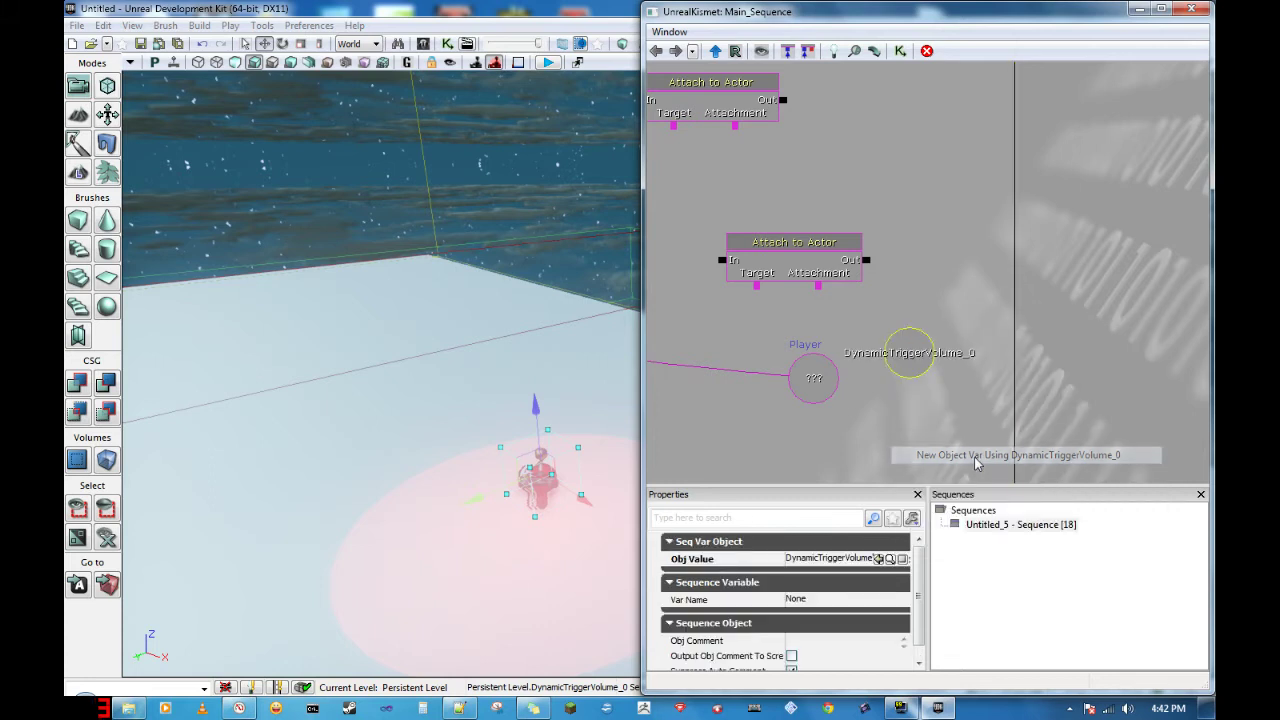
Step: Place the Teleport node between Player Spawned and the lower Attach to Actor node, and move the Player variable lower beneath them
click(866, 318)
click(827, 398)
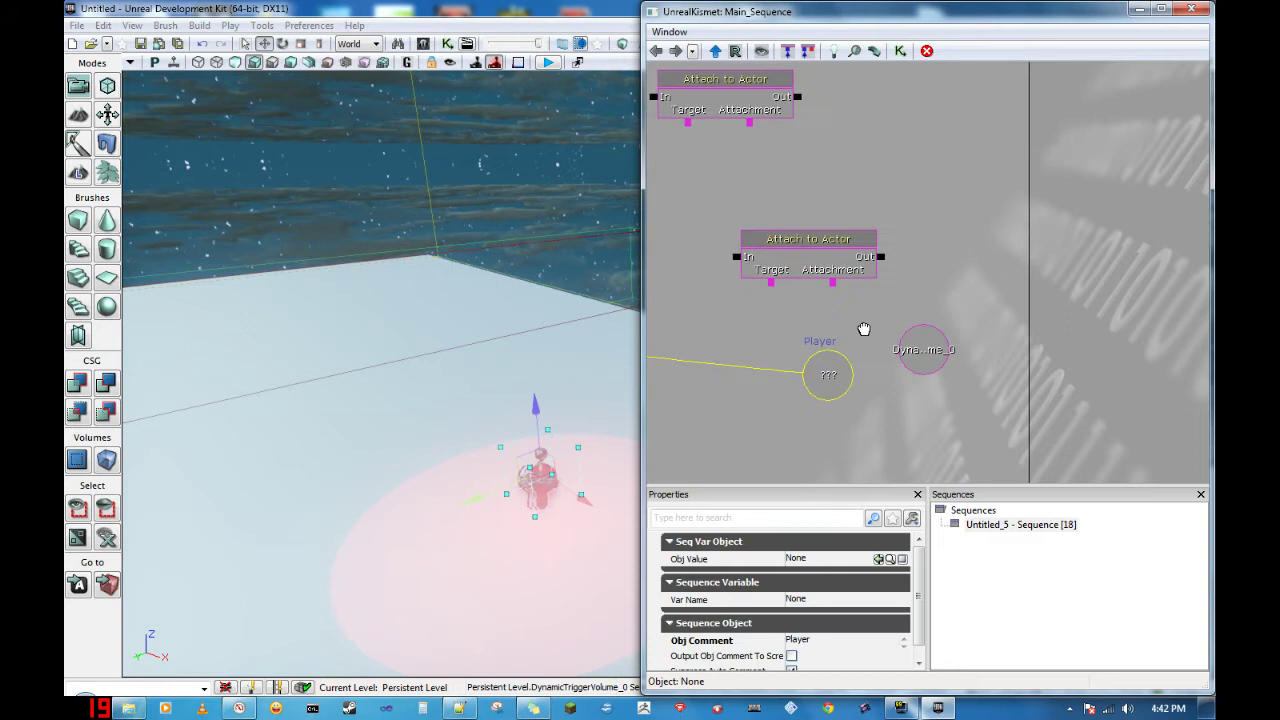
drag(863, 331, 1056, 332)
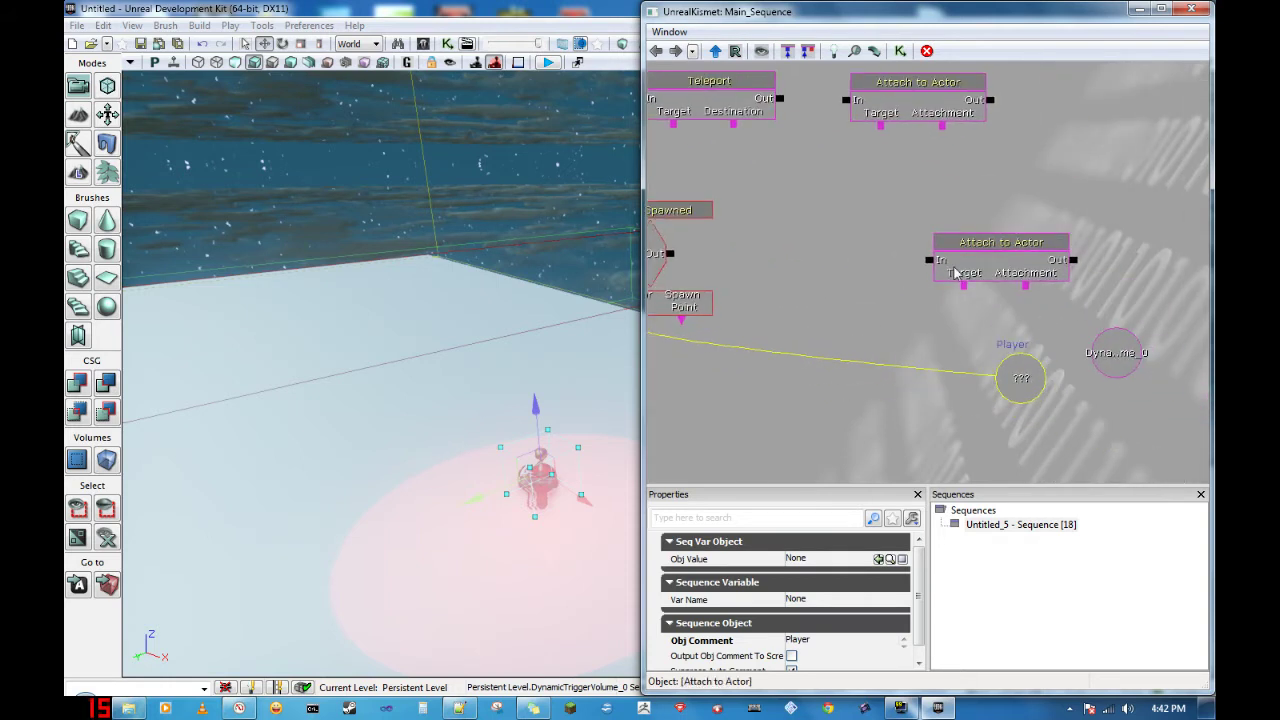
click(745, 100)
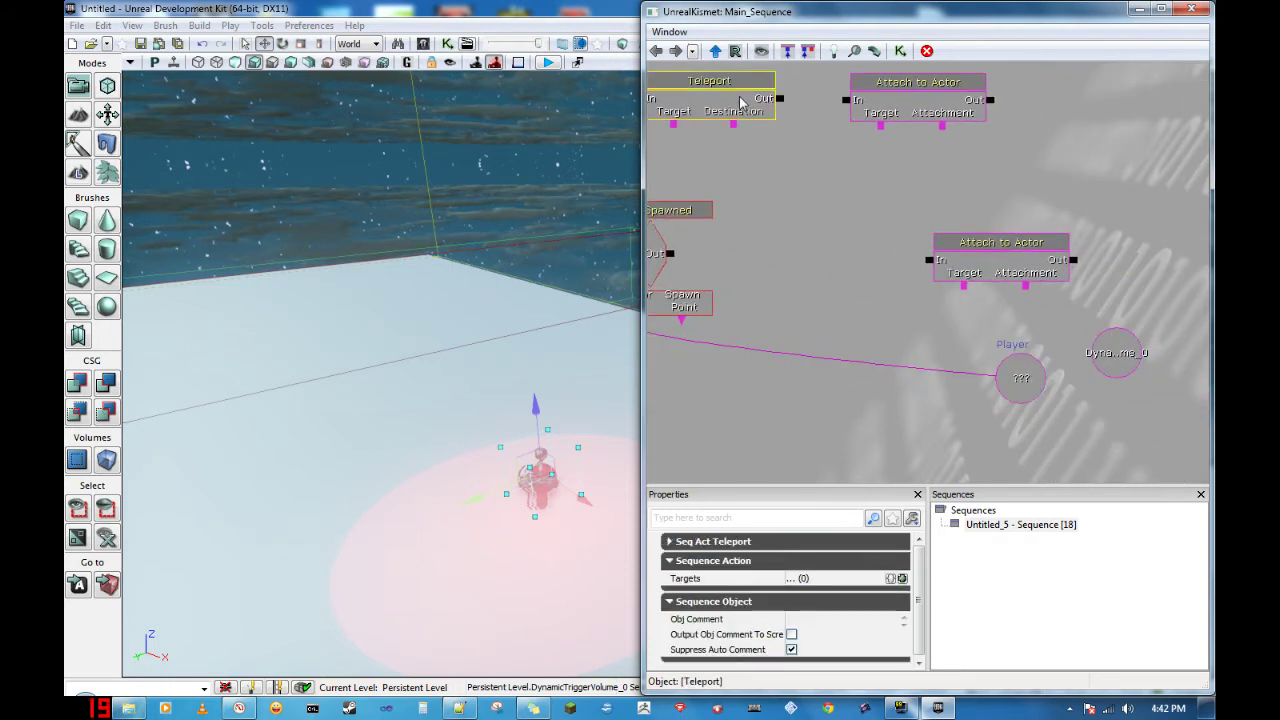
click(1009, 247)
ctrl+drag(1009, 247, 1013, 245)
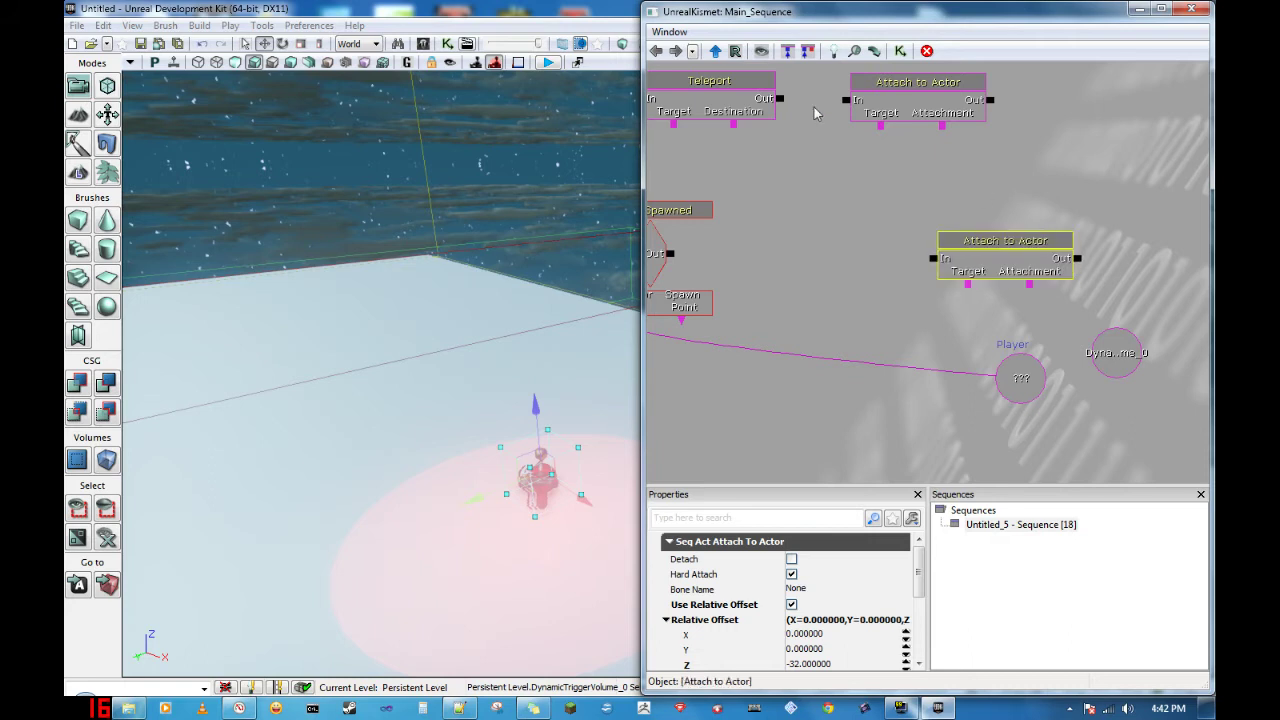
click(718, 86)
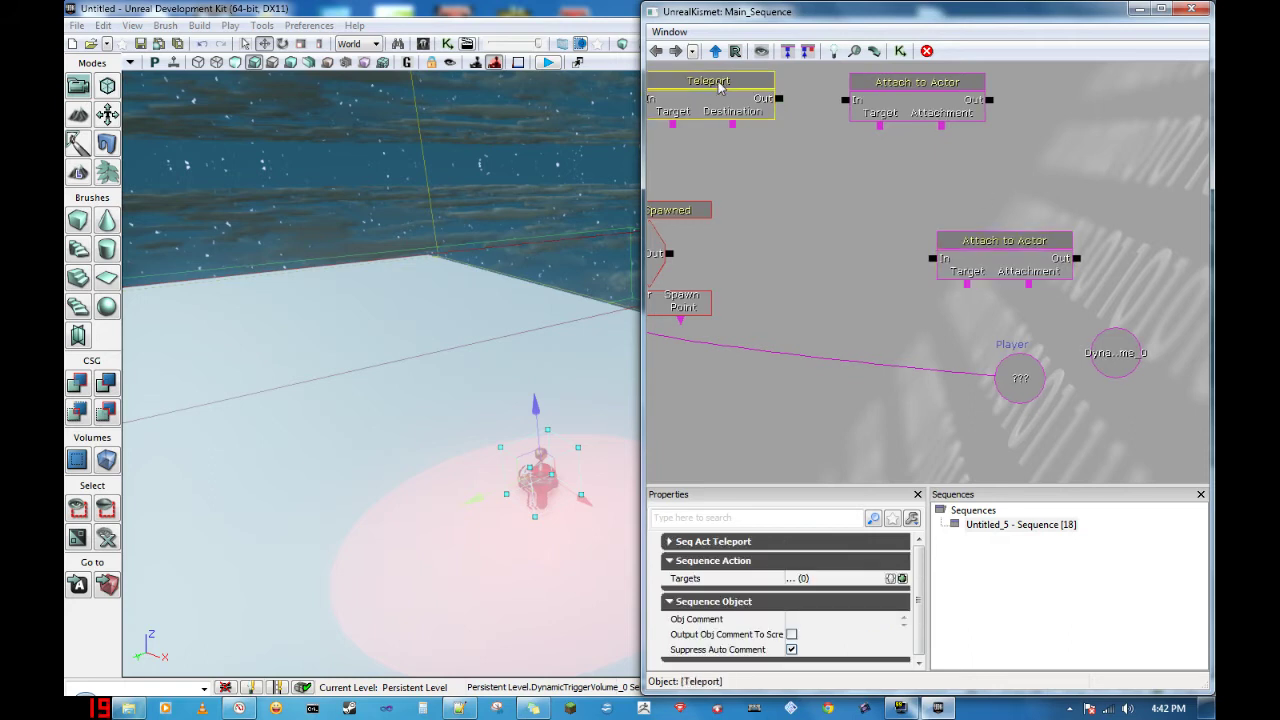
ctrl+drag(718, 86, 820, 238)
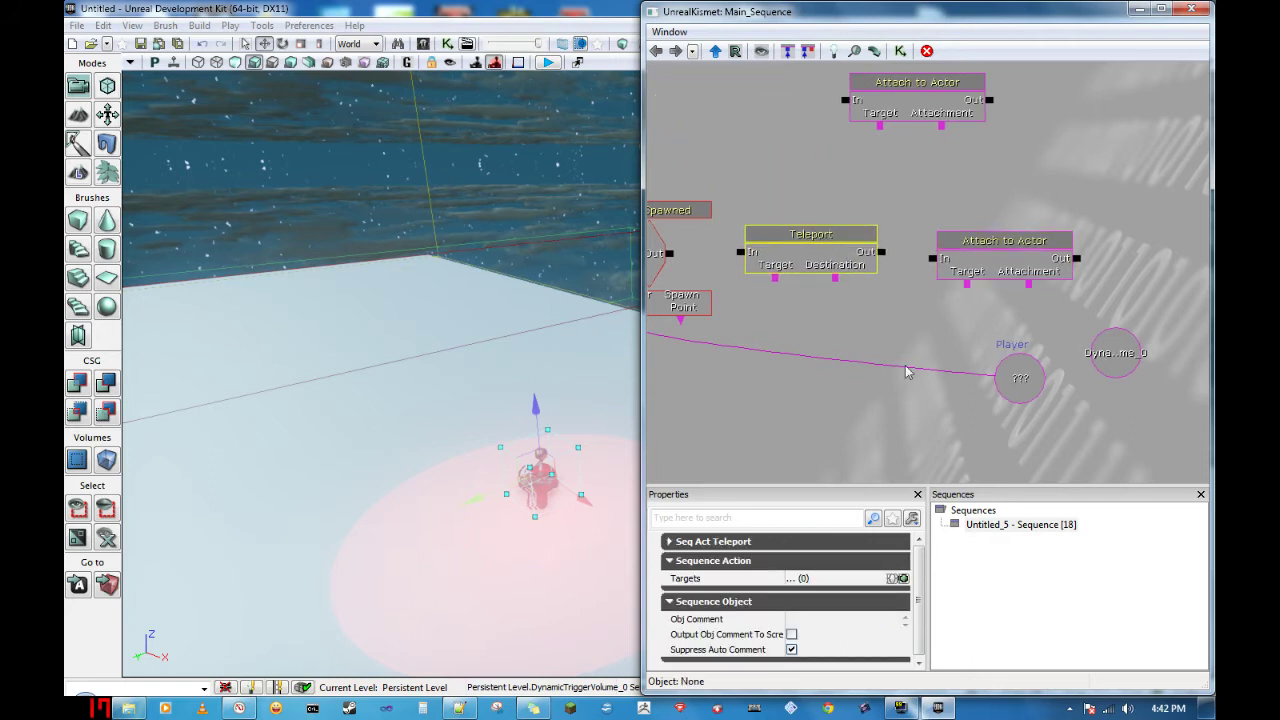
drag(897, 424, 969, 326)
ctrl+drag(1095, 279, 1017, 355)
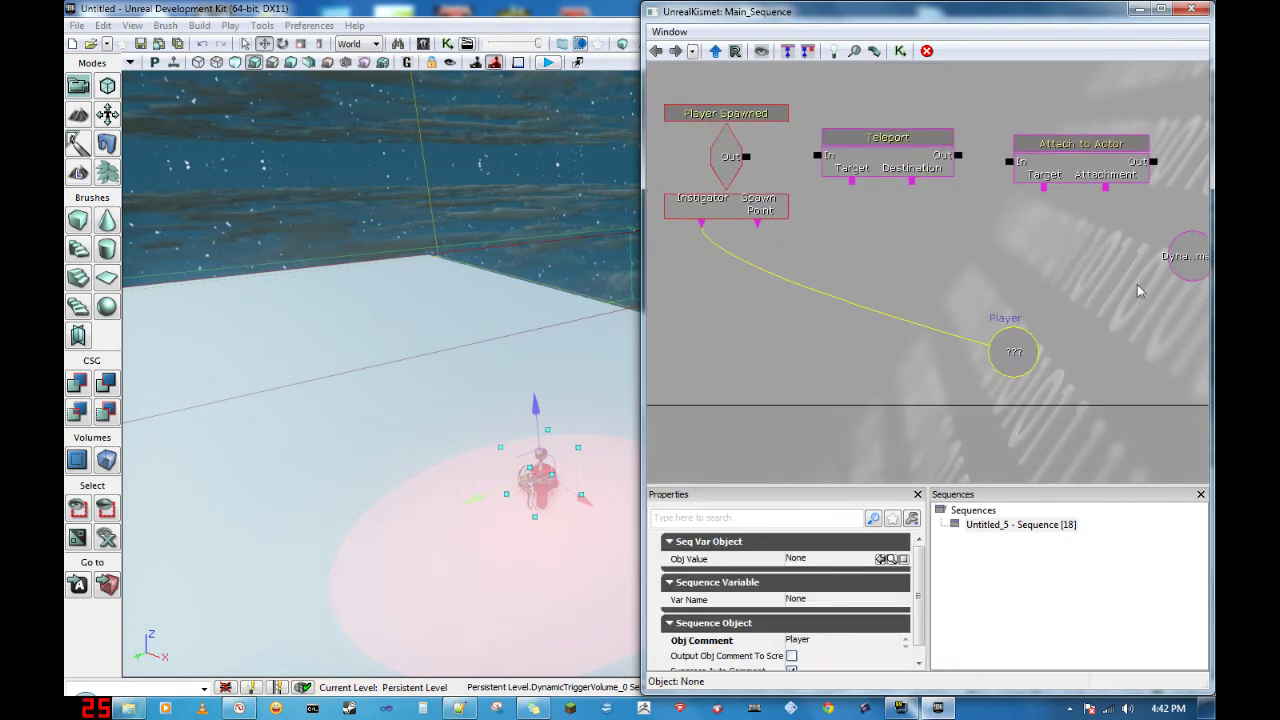
Step: Move the DynamicTriggerVolume_0 variable beneath the nodes and link Teleport's Target to it and Teleport's Destination to the Player variable
ctrl+drag(1191, 260, 1122, 290)
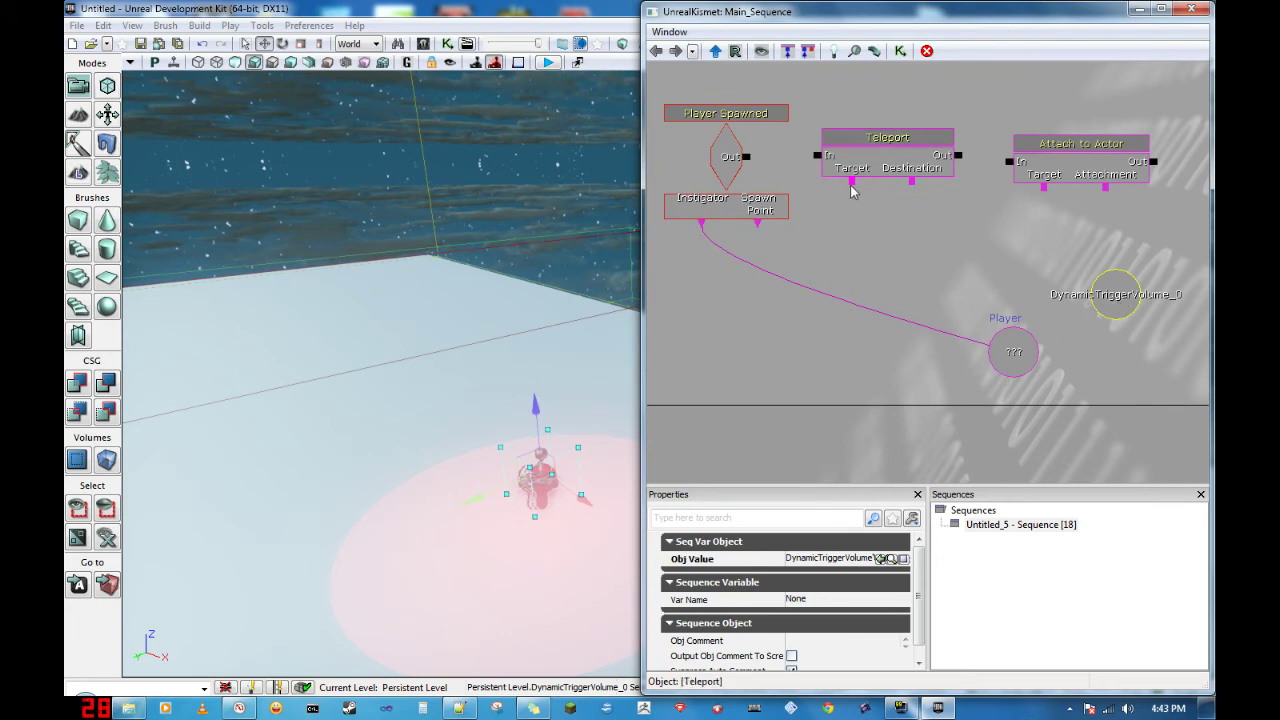
drag(851, 182, 1094, 294)
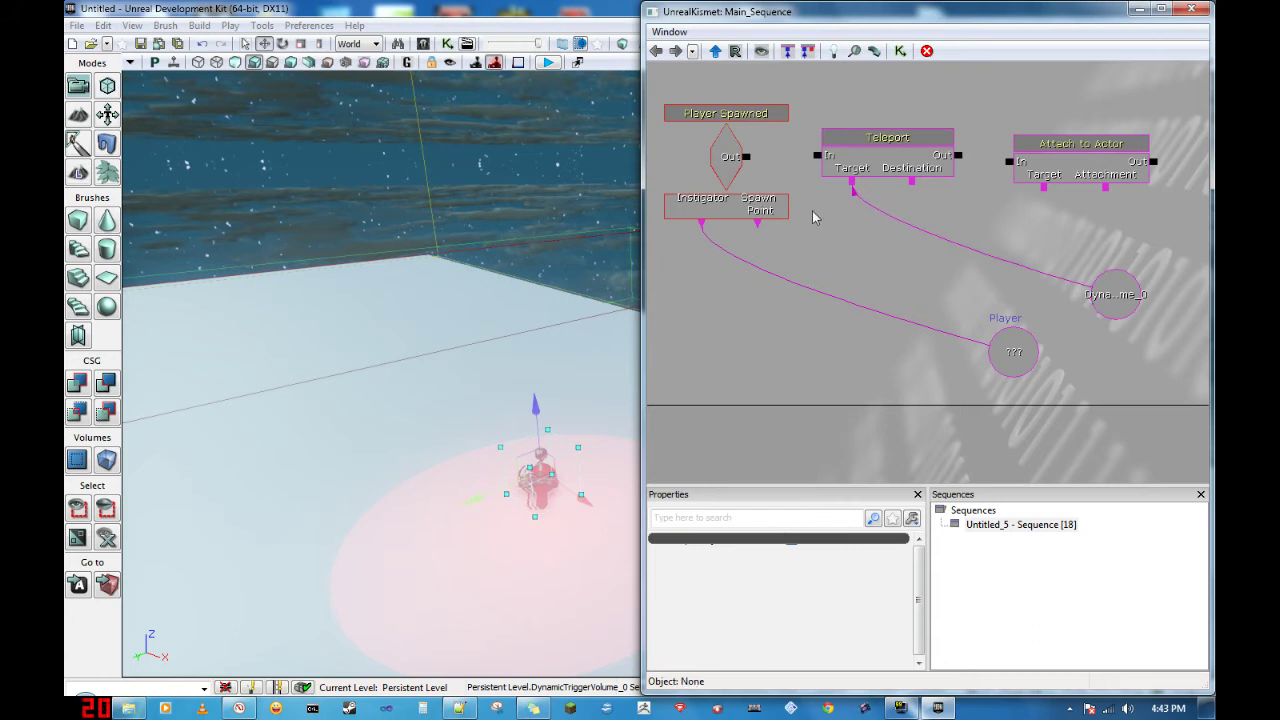
drag(910, 186, 1008, 350)
Step: Connect the Out of Player Spawned to the In of the Teleport node
drag(941, 197, 868, 244)
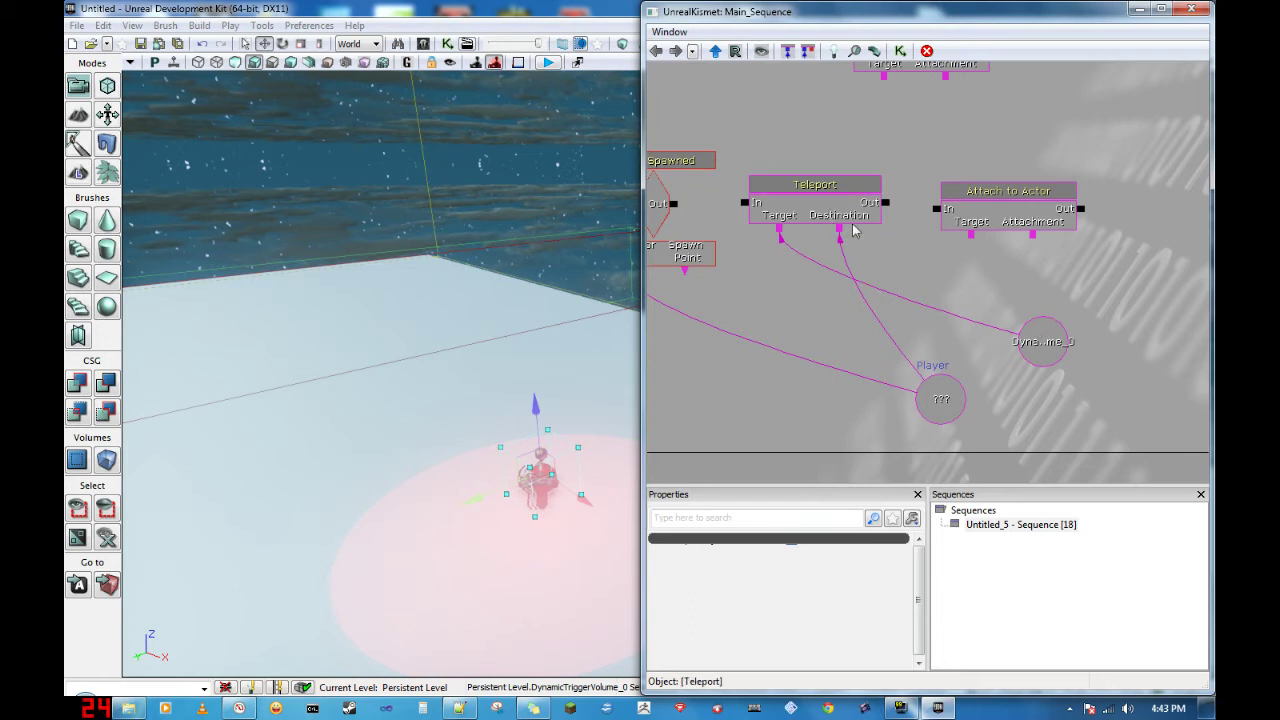
drag(814, 328, 843, 288)
drag(760, 253, 831, 251)
Step: Link the lower Attach to Actor node's Target to the Player variable and its Attachment to DynamicTriggerVolume_0
drag(1020, 346, 903, 300)
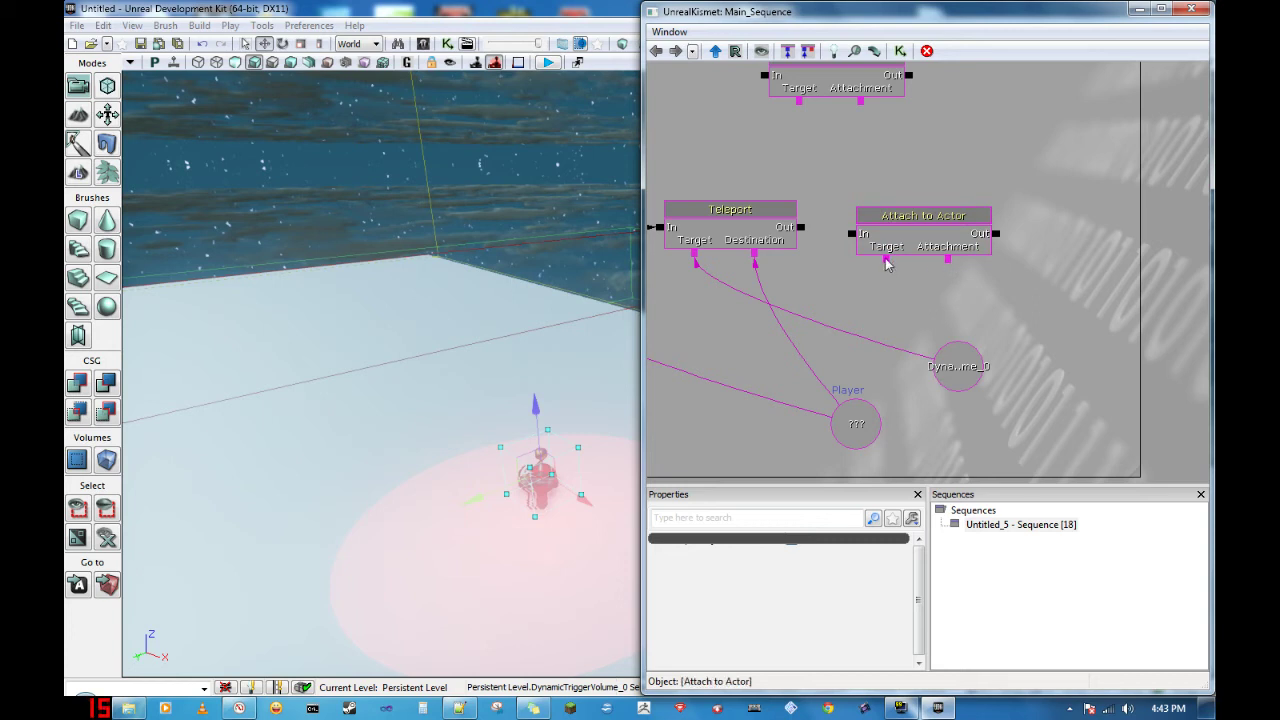
drag(884, 268, 852, 424)
drag(953, 267, 952, 360)
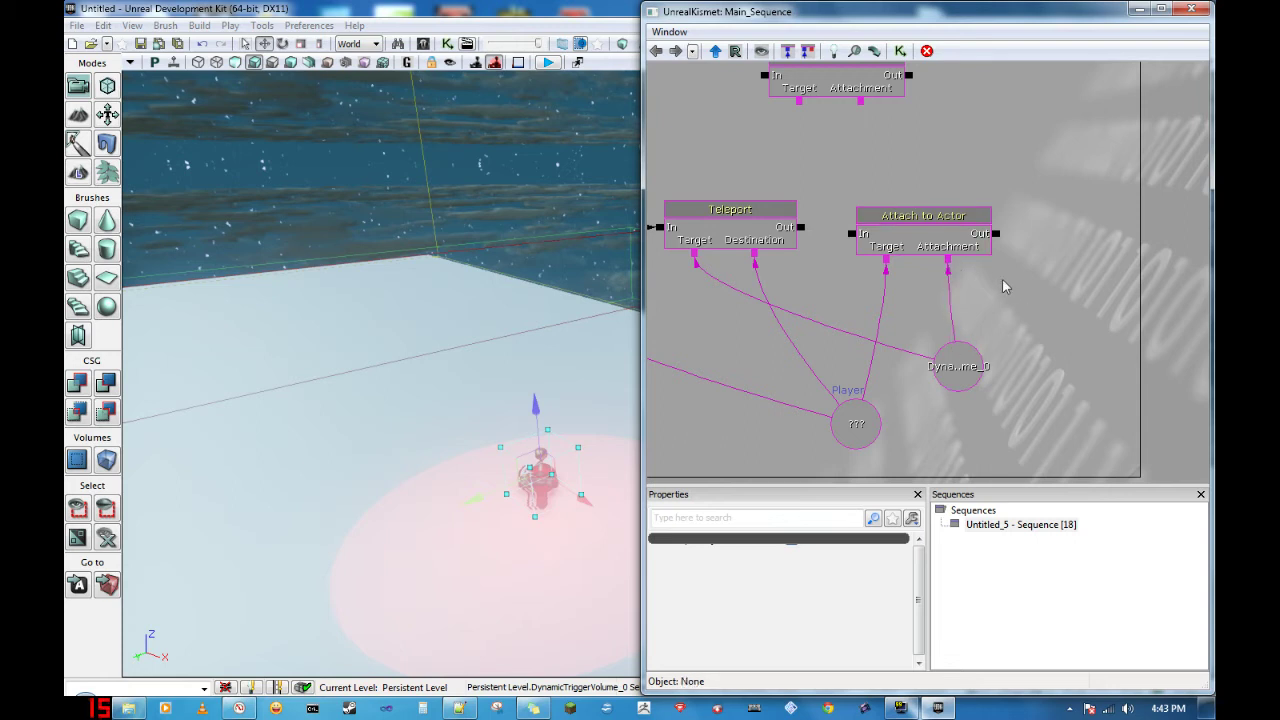
Step: Connect the Teleport node's Out to the In of the lower Attach to Actor node
drag(994, 283, 1007, 387)
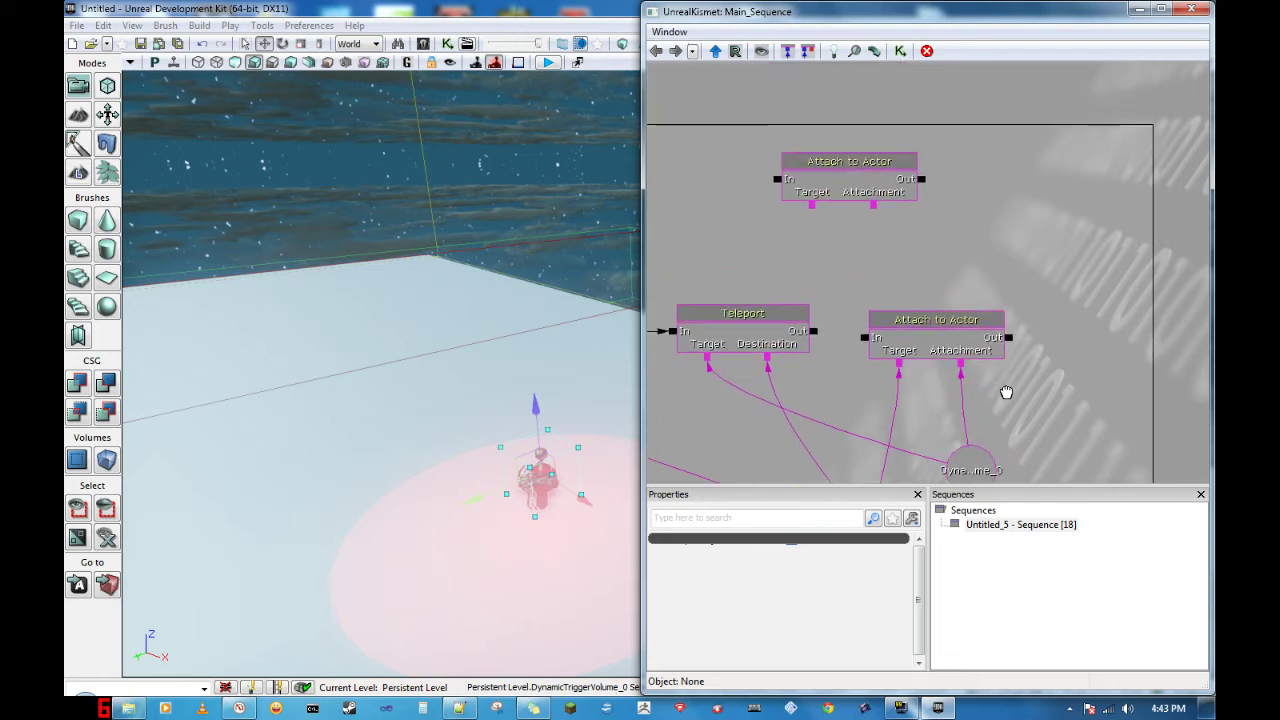
drag(813, 331, 862, 348)
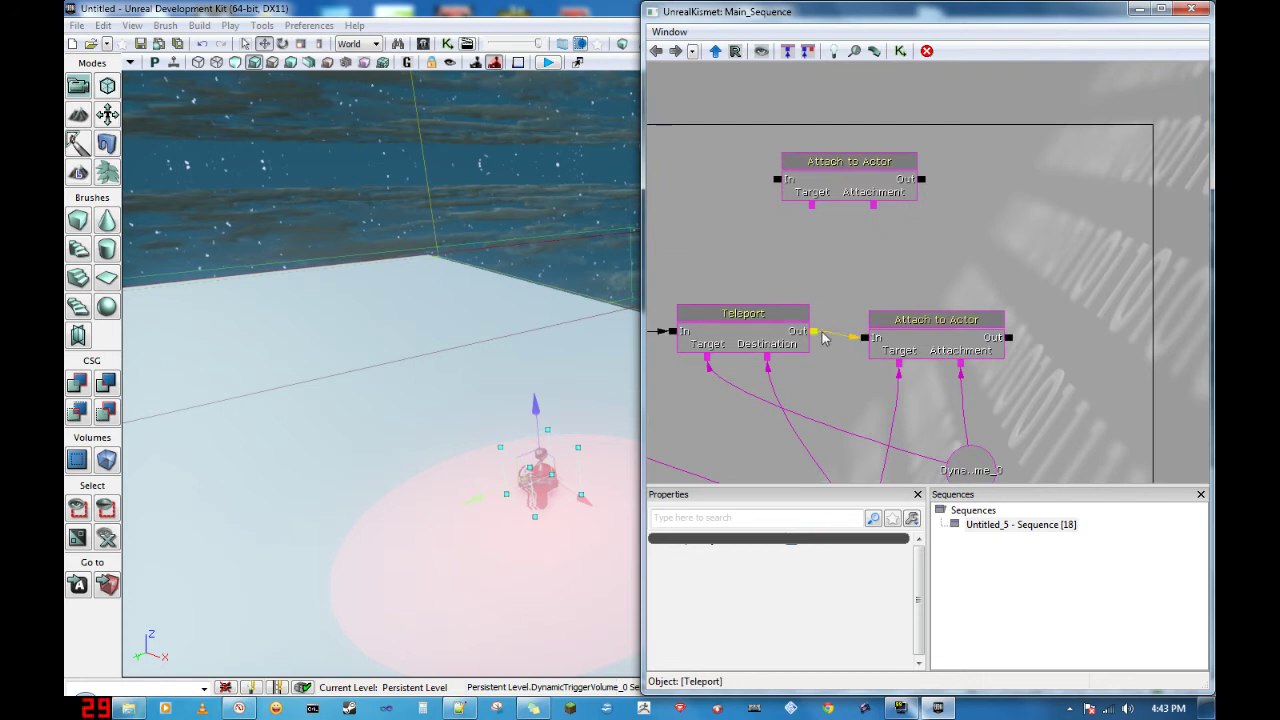
drag(745, 328, 894, 325)
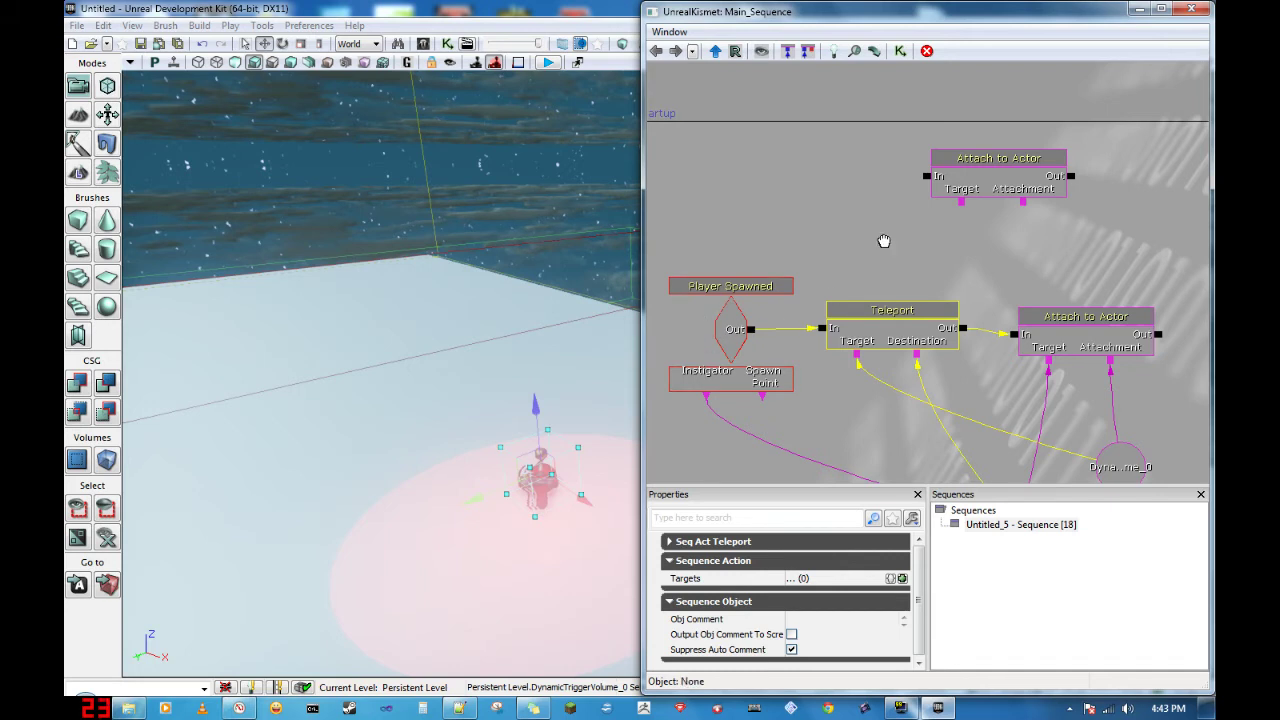
drag(886, 243, 927, 204)
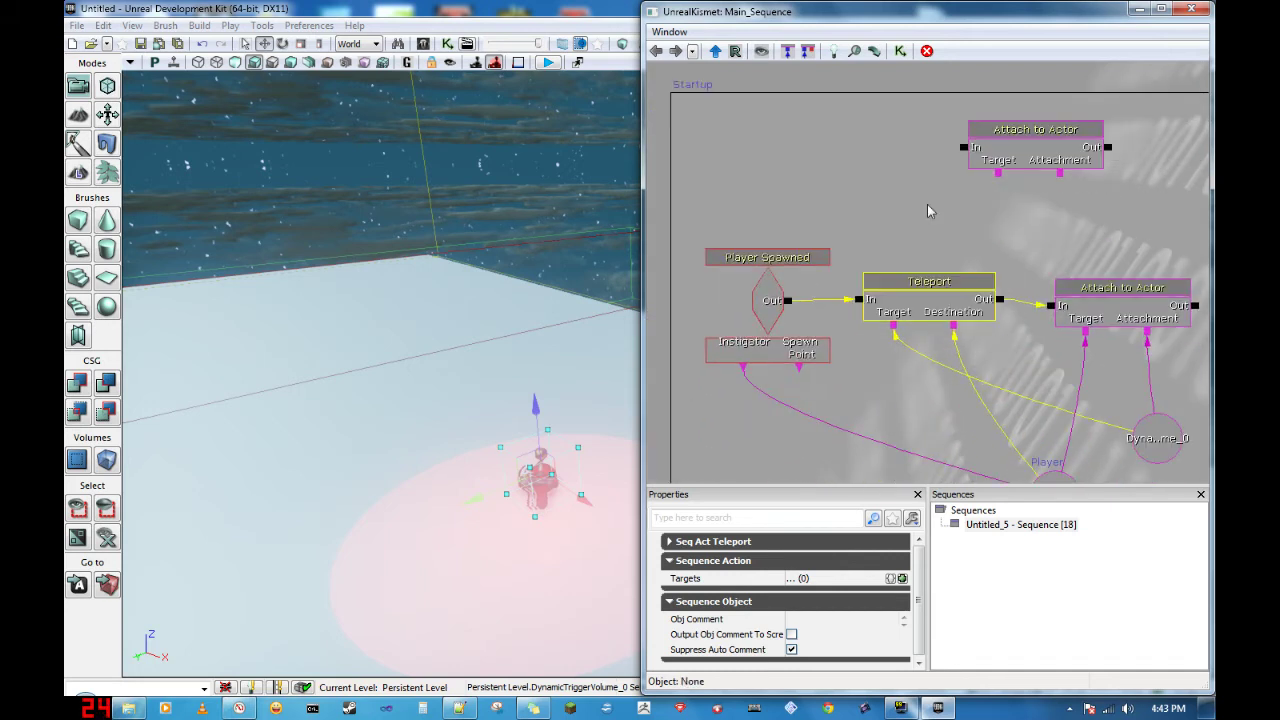
Step: Select PointLightMovable_0 in the level and add an object variable for it near the upper Attach to Actor node
drag(920, 221, 784, 186)
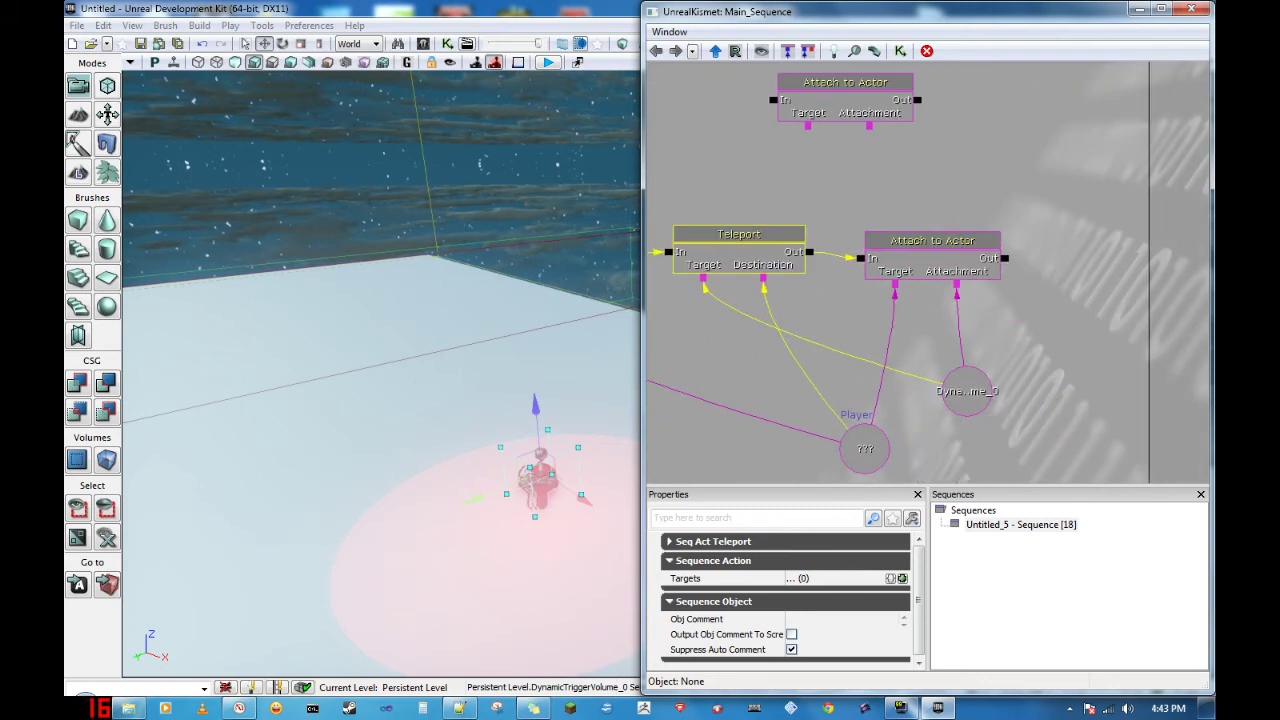
click(550, 478)
click(537, 489)
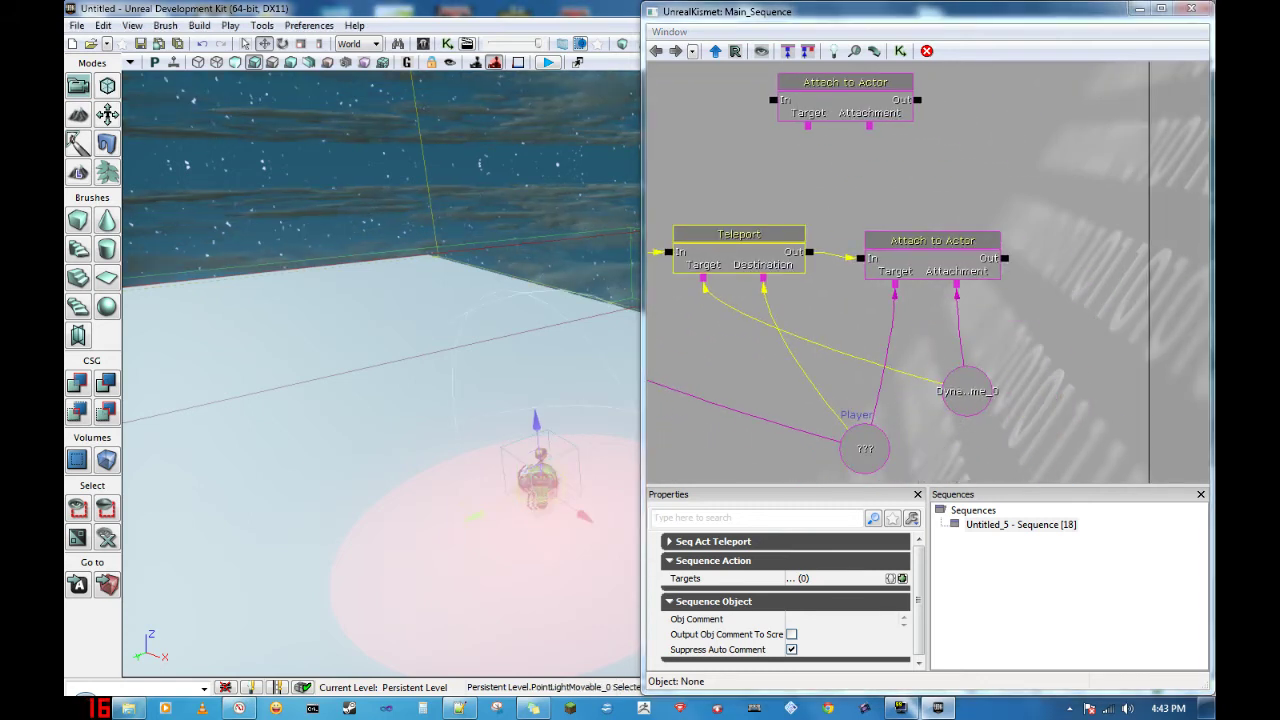
right_drag(537, 489, 575, 460)
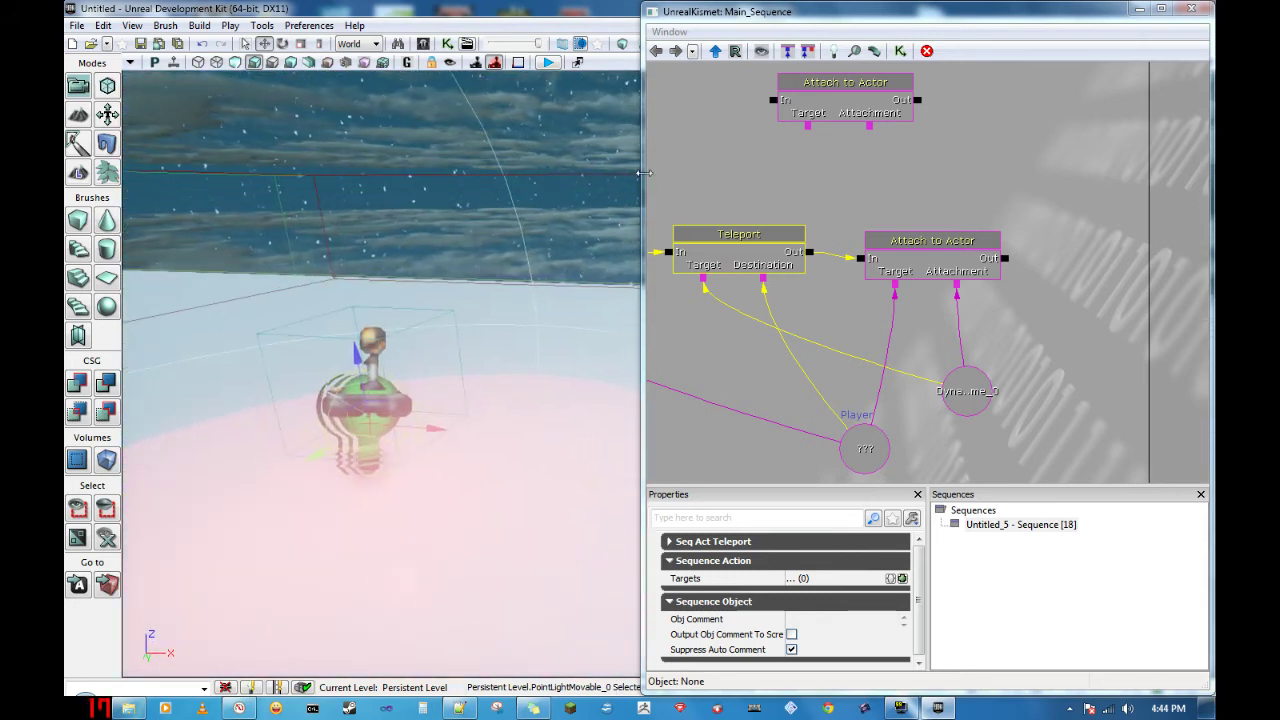
right_click(983, 151)
mouse_move(998, 143)
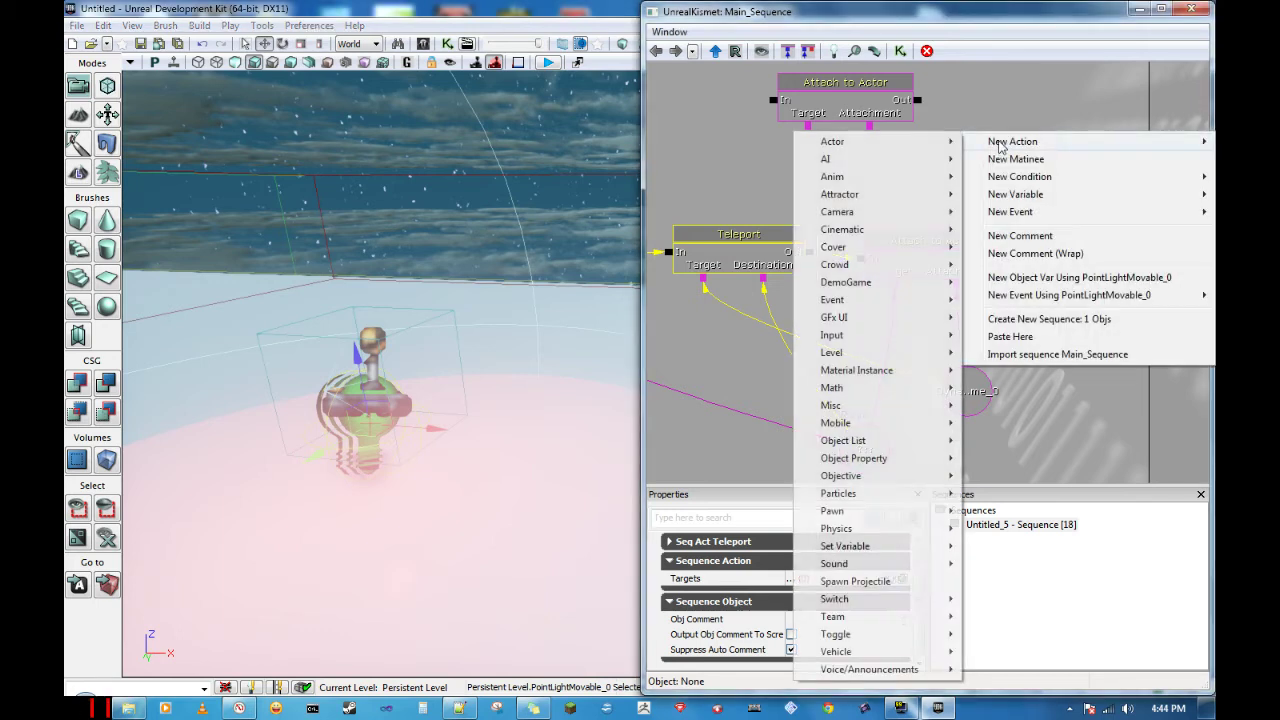
click(1036, 284)
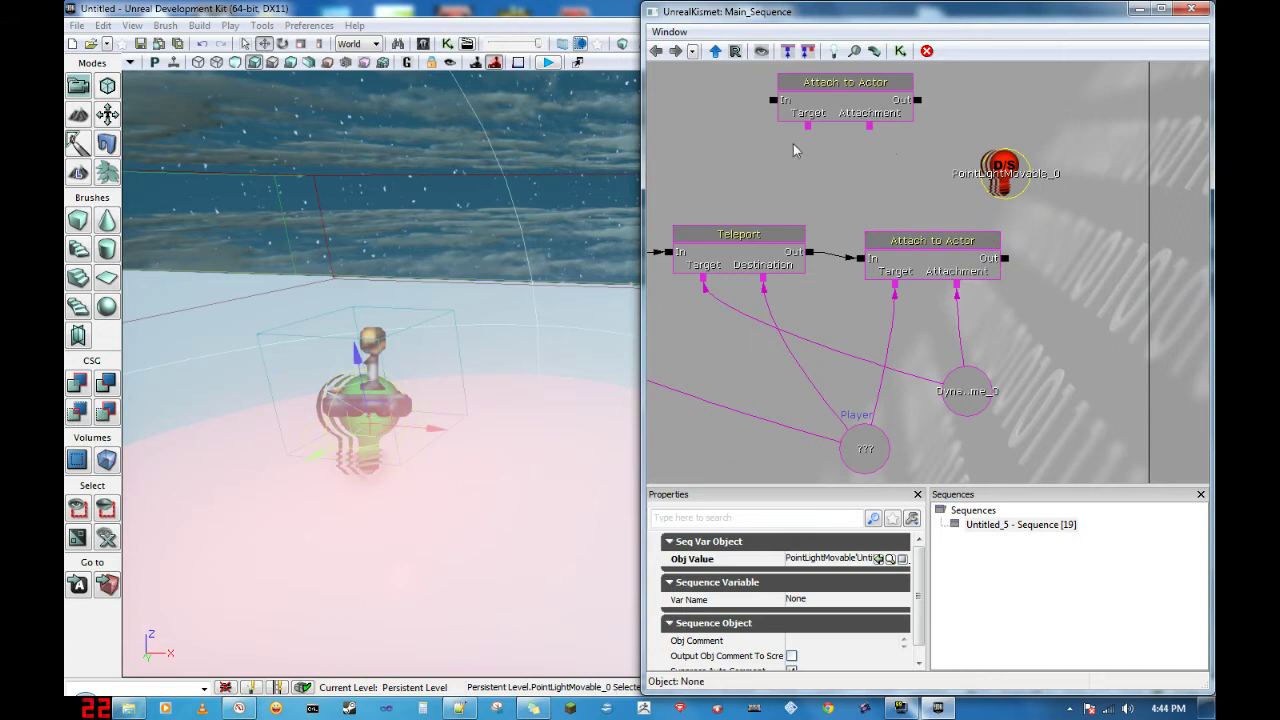
Step: Link the upper Attach to Actor's Target to PointLightMovable_0 and its Attachment to Player, and place the light variable directly beneath the node
drag(810, 126, 985, 183)
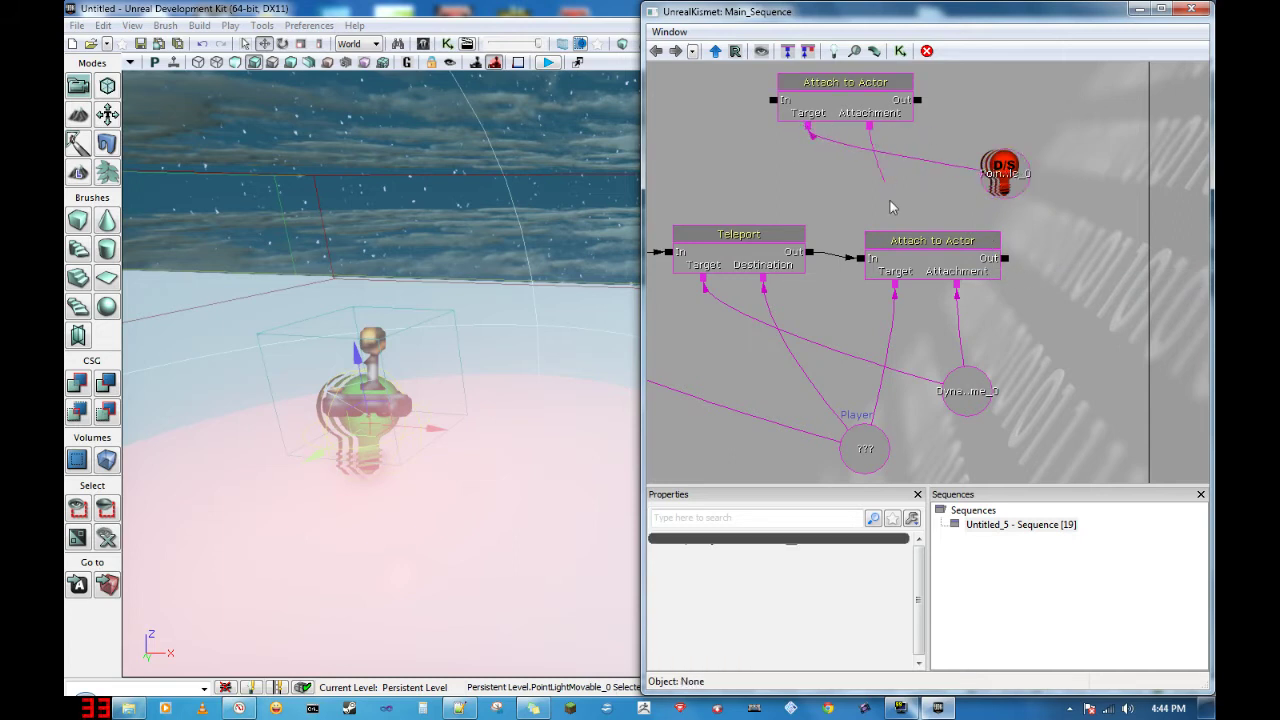
drag(869, 127, 862, 440)
click(1004, 182)
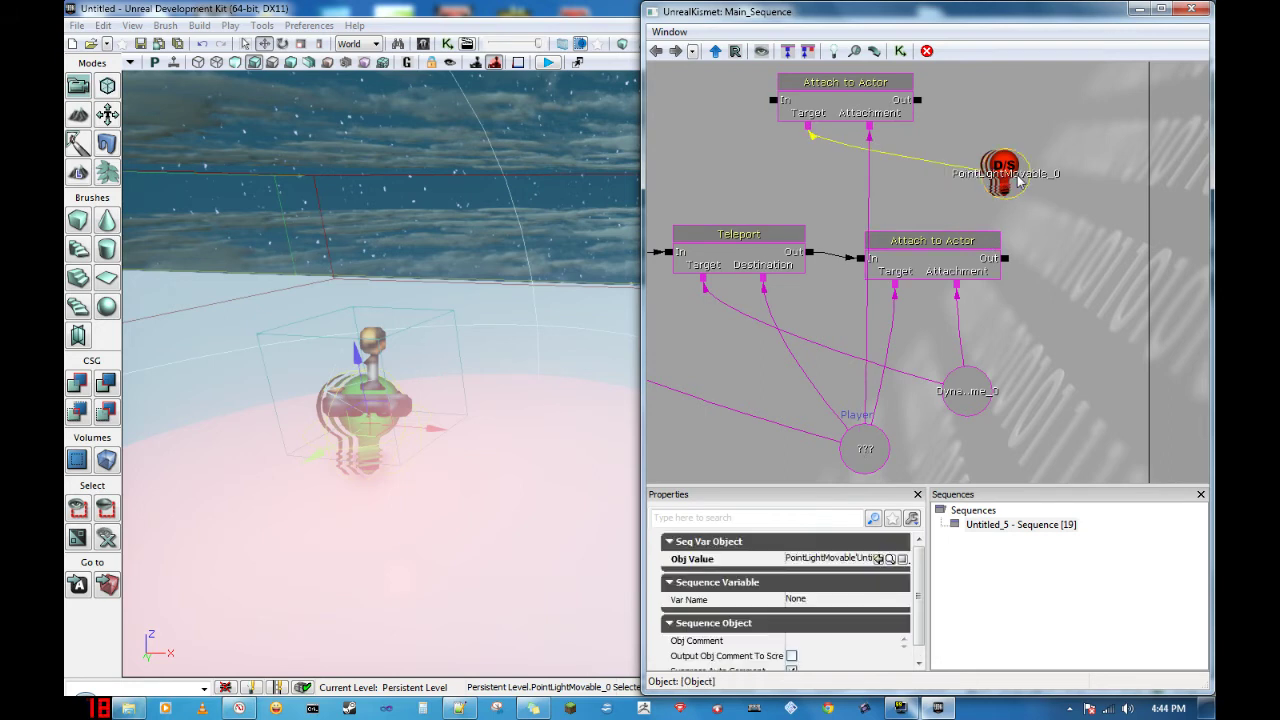
drag(1018, 180, 844, 180)
Step: Shift the upper Attach to Actor node to the right and connect its In to the Teleport node's Out
drag(730, 142, 824, 185)
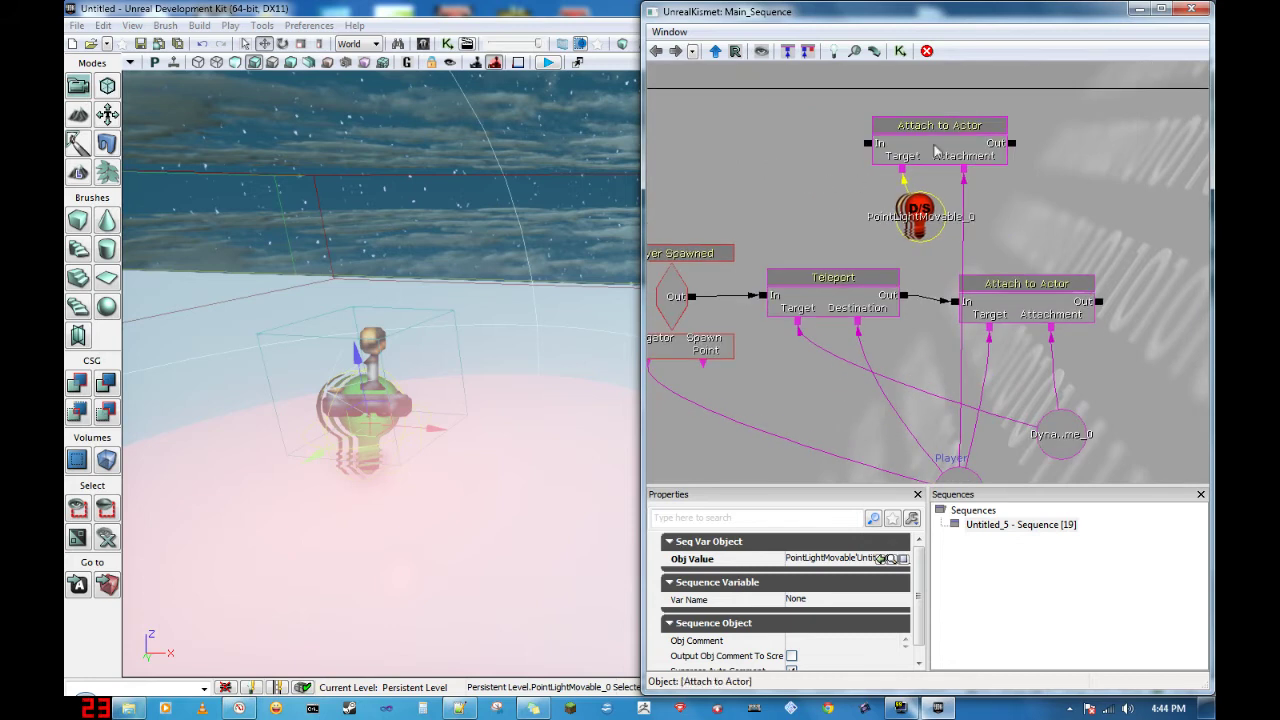
click(940, 140)
ctrl+drag(943, 136, 1060, 128)
drag(890, 141, 839, 271)
click(868, 277)
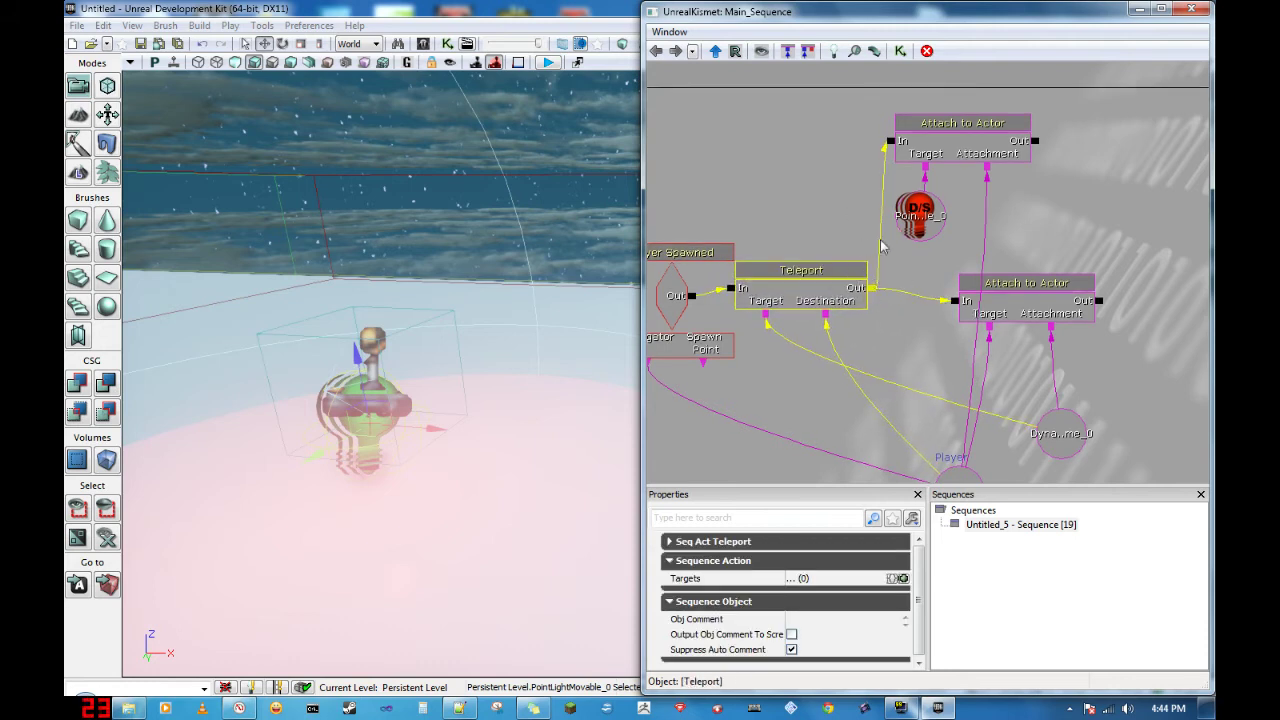
Step: Reposition the Player Spawned and Teleport nodes to tidy the spacing of the Startup sequence
drag(779, 220, 930, 230)
click(856, 288)
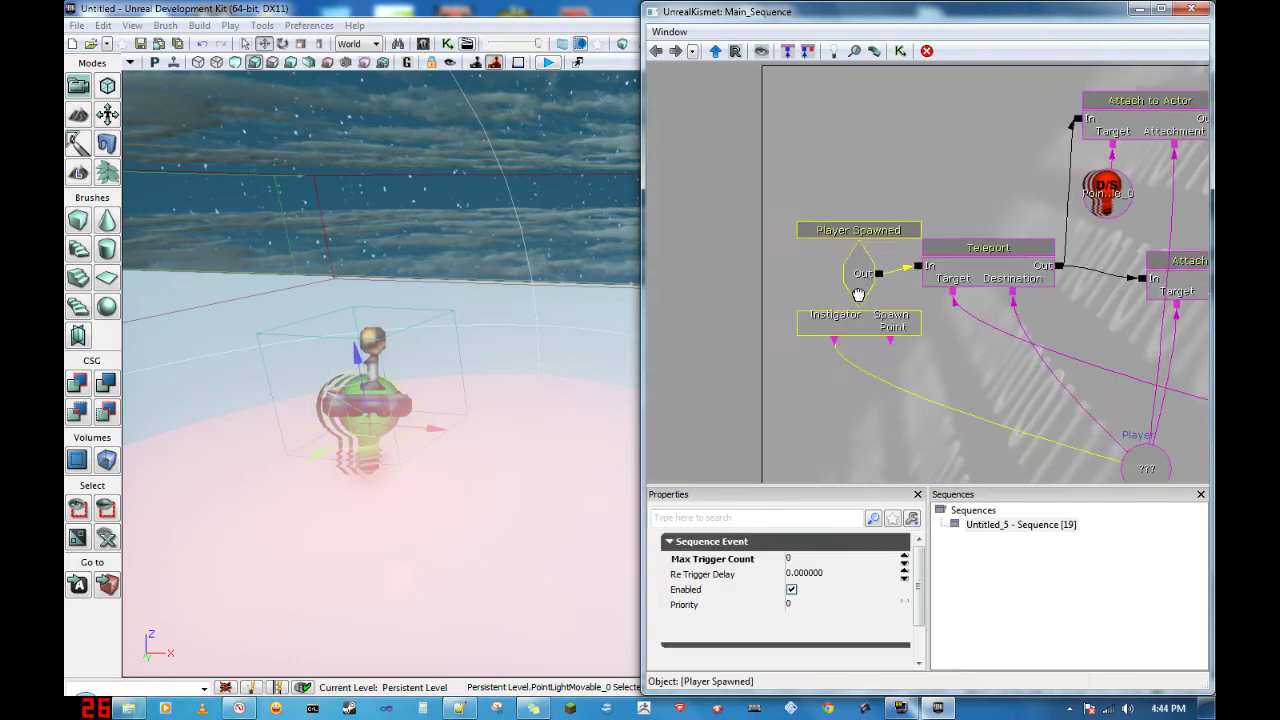
ctrl+drag(856, 288, 809, 274)
ctrl+click(812, 282)
click(958, 283)
ctrl+drag(958, 283, 939, 226)
drag(1051, 318, 774, 350)
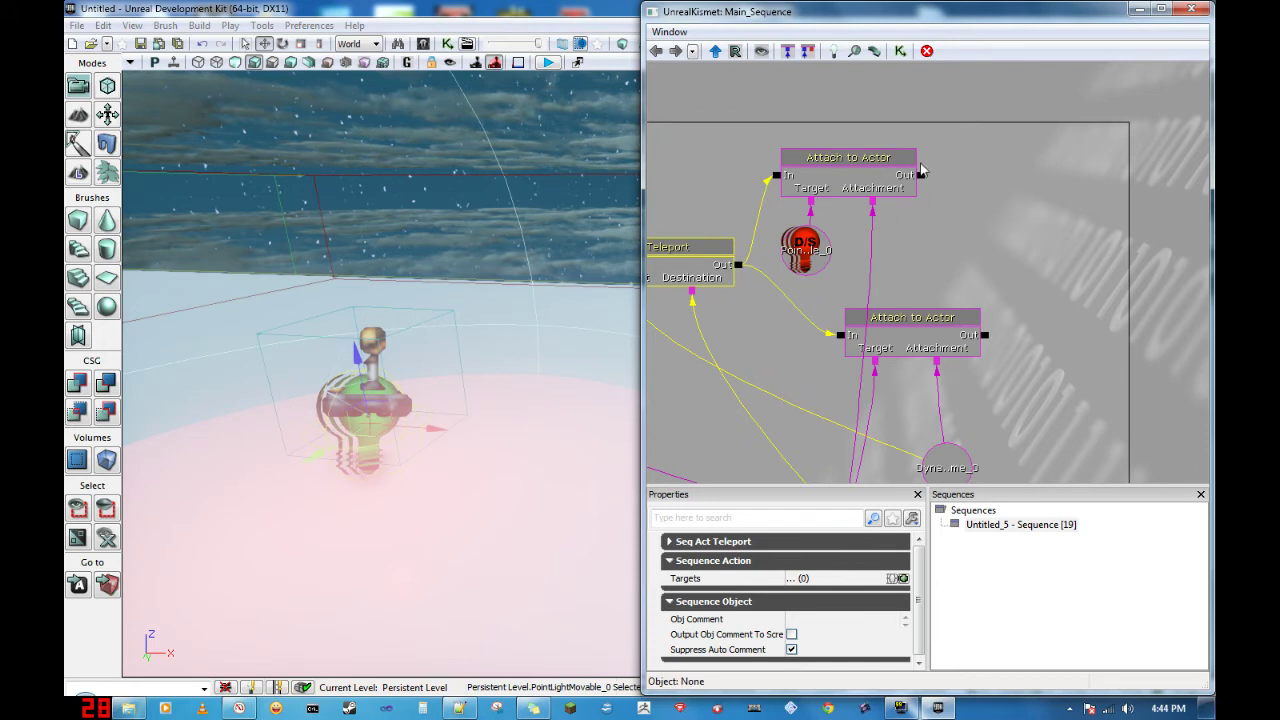
drag(758, 192, 881, 191)
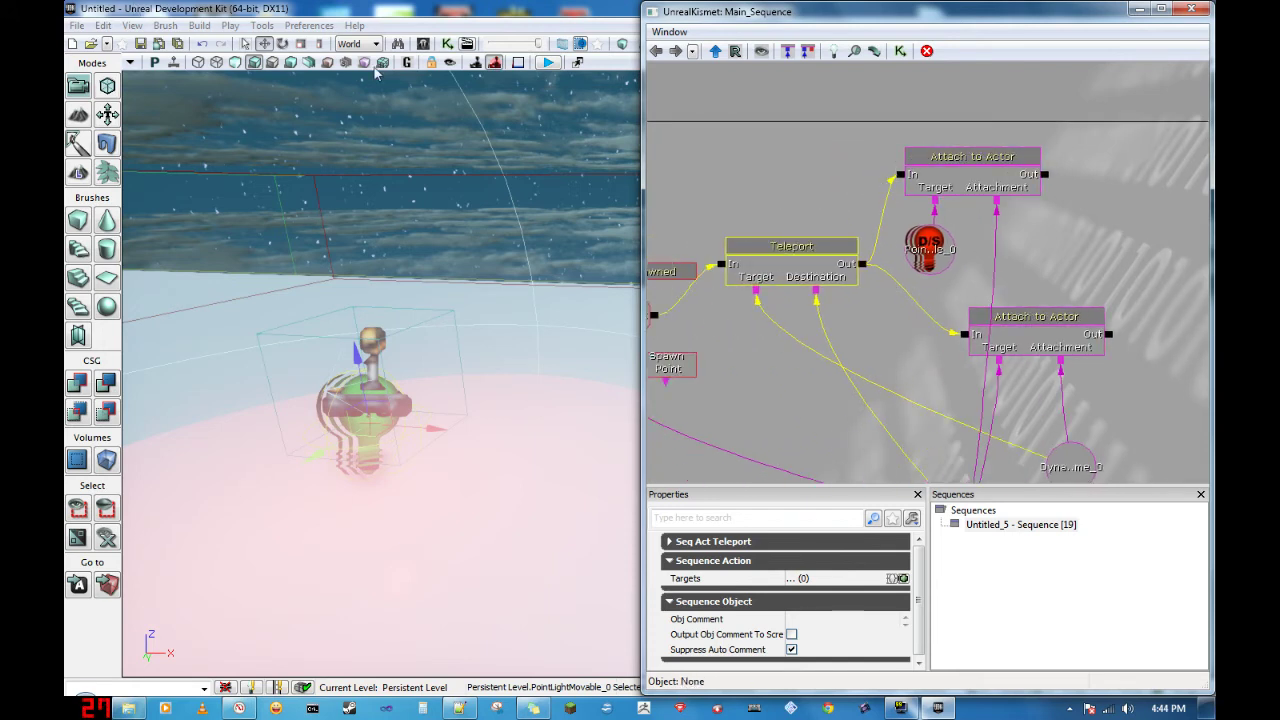
Step: Save the map as tutorial_for_dudes.udk in the Examples folder, replacing the existing file
click(140, 45)
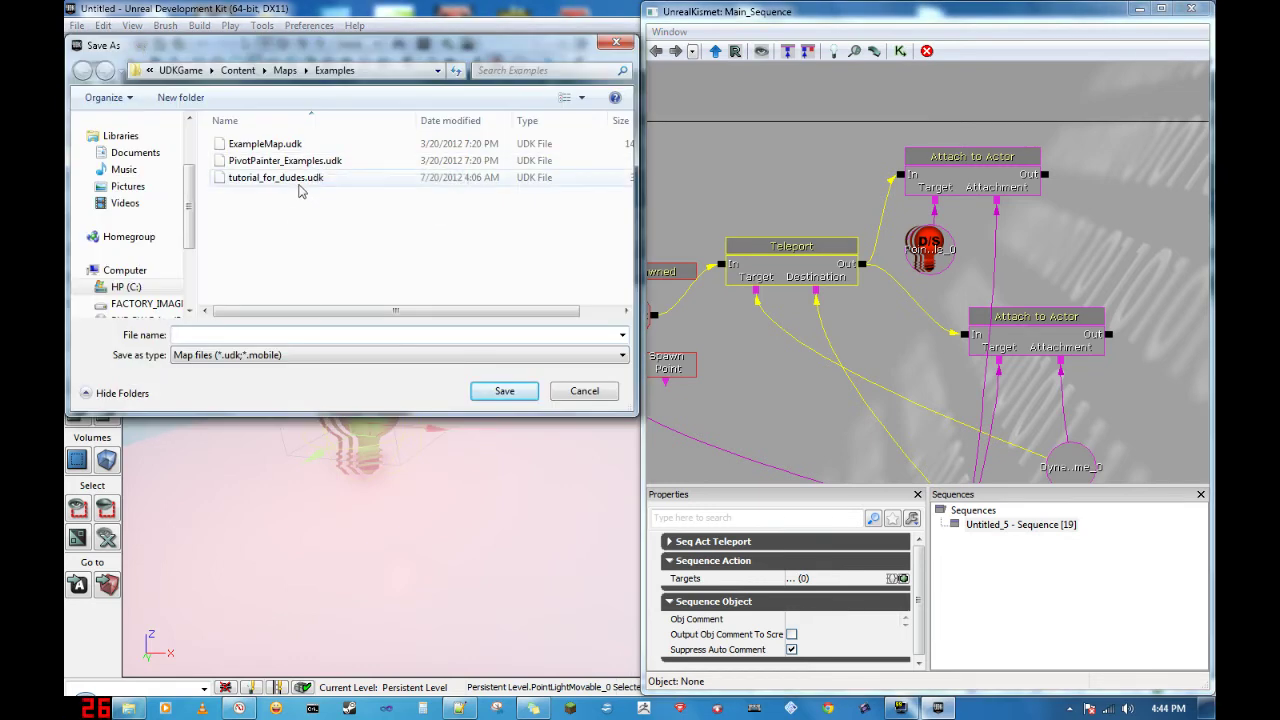
click(295, 180)
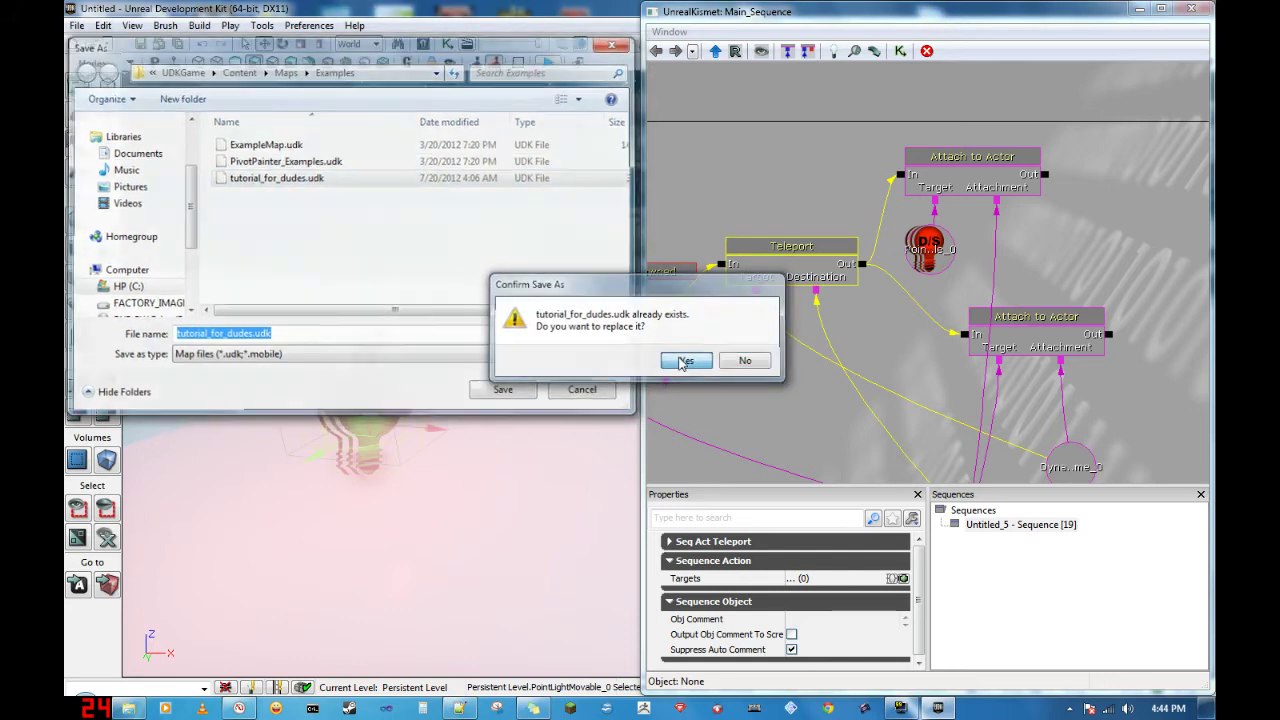
click(688, 357)
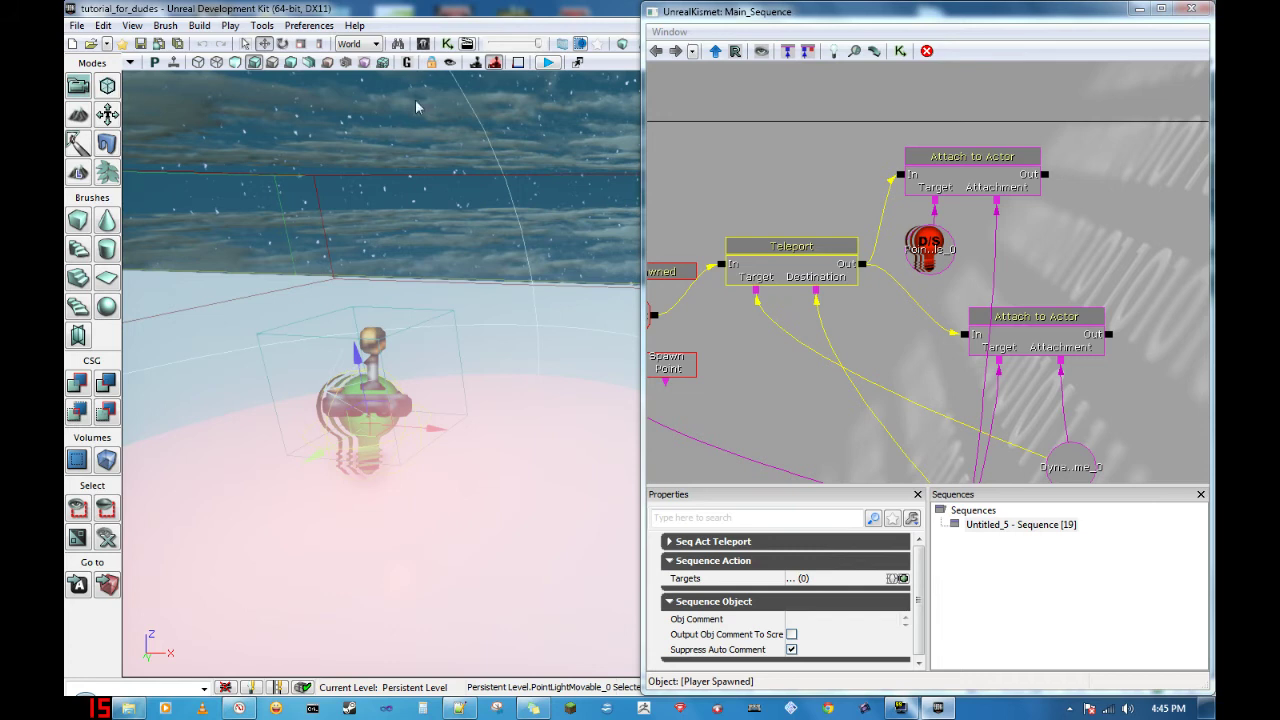
Step: Play-test the level inside the editor viewport and end the session
click(546, 61)
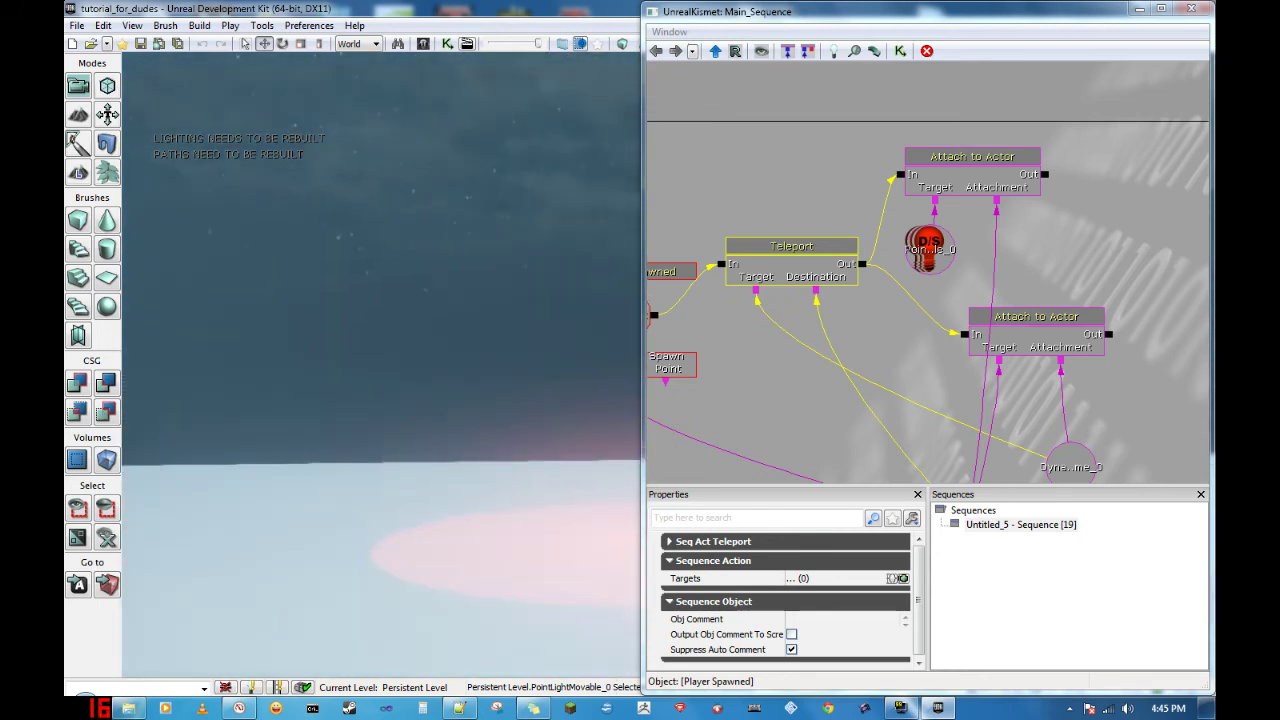
key(Escape)
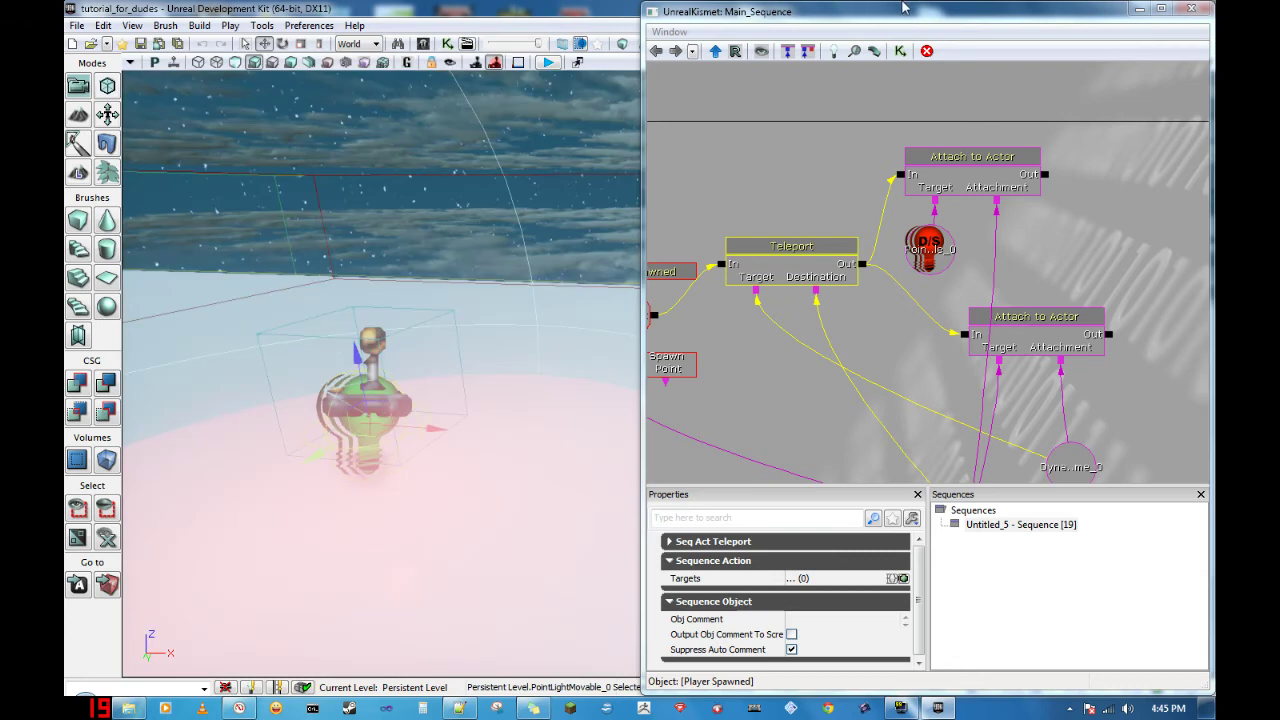
key(super)
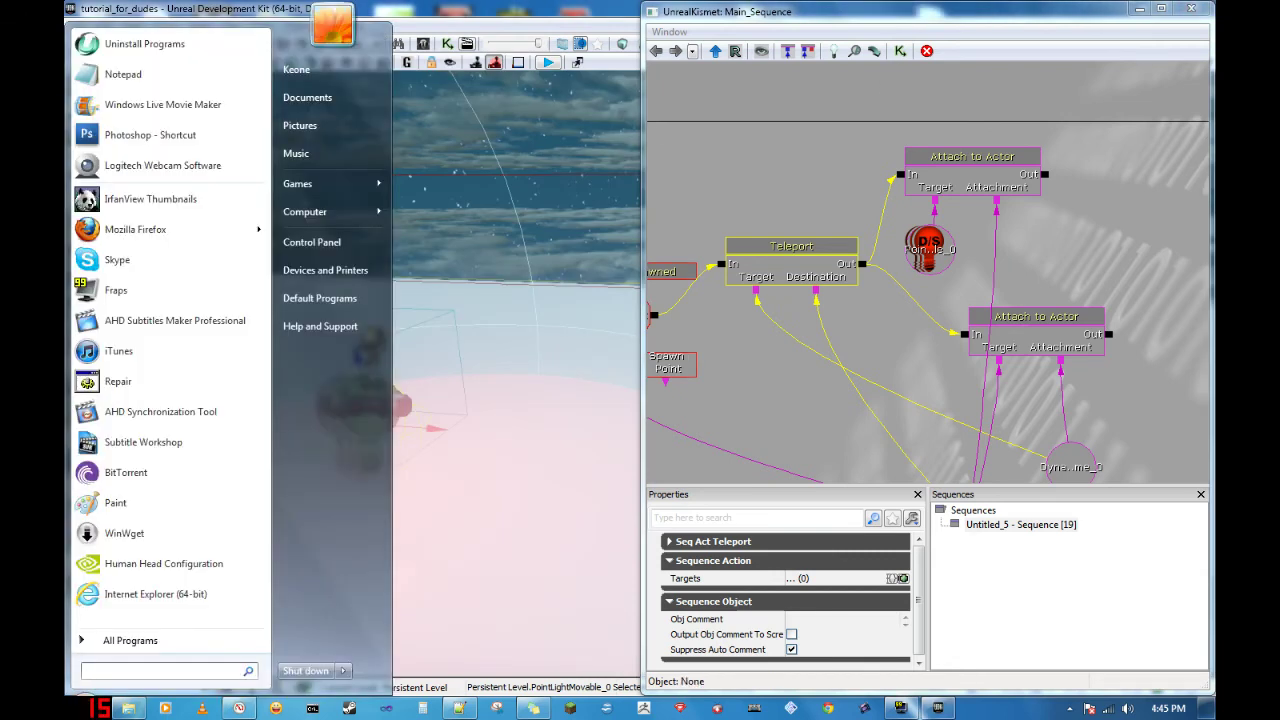
key(super)
Step: Minimize the Kismet window, play-test the level in a separate preview window by moving around, and end the session
click(1142, 11)
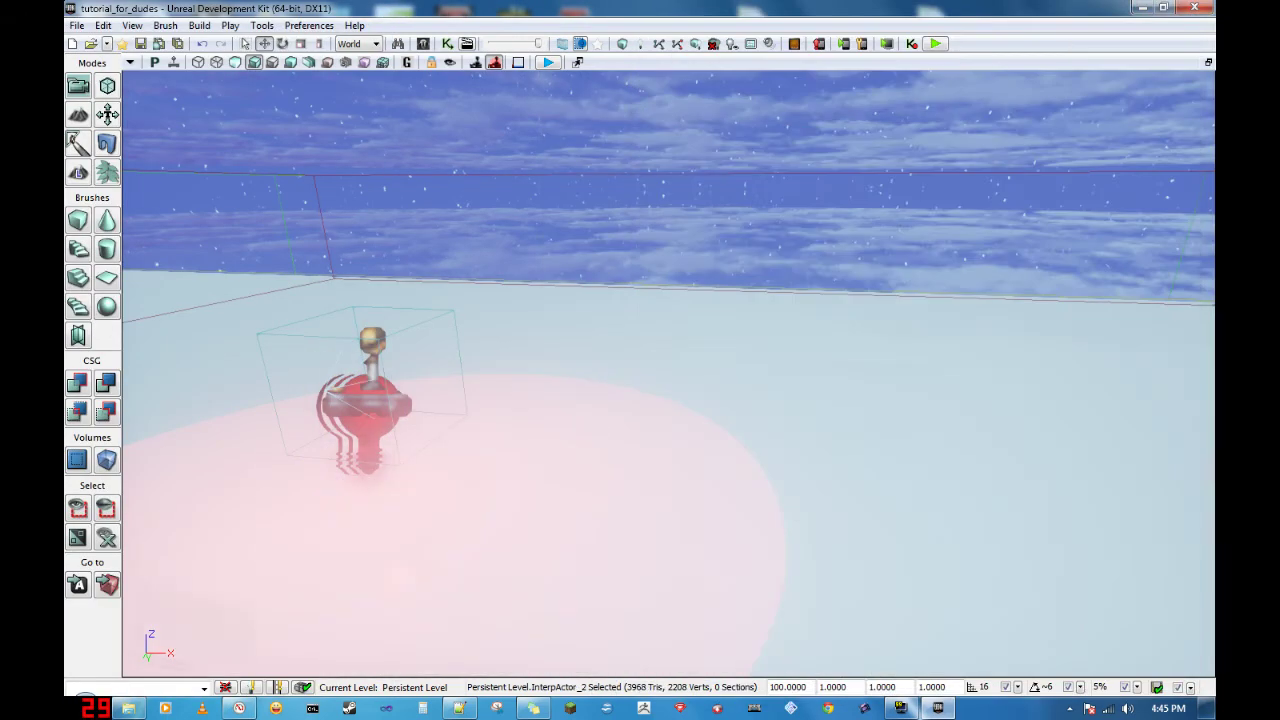
click(935, 44)
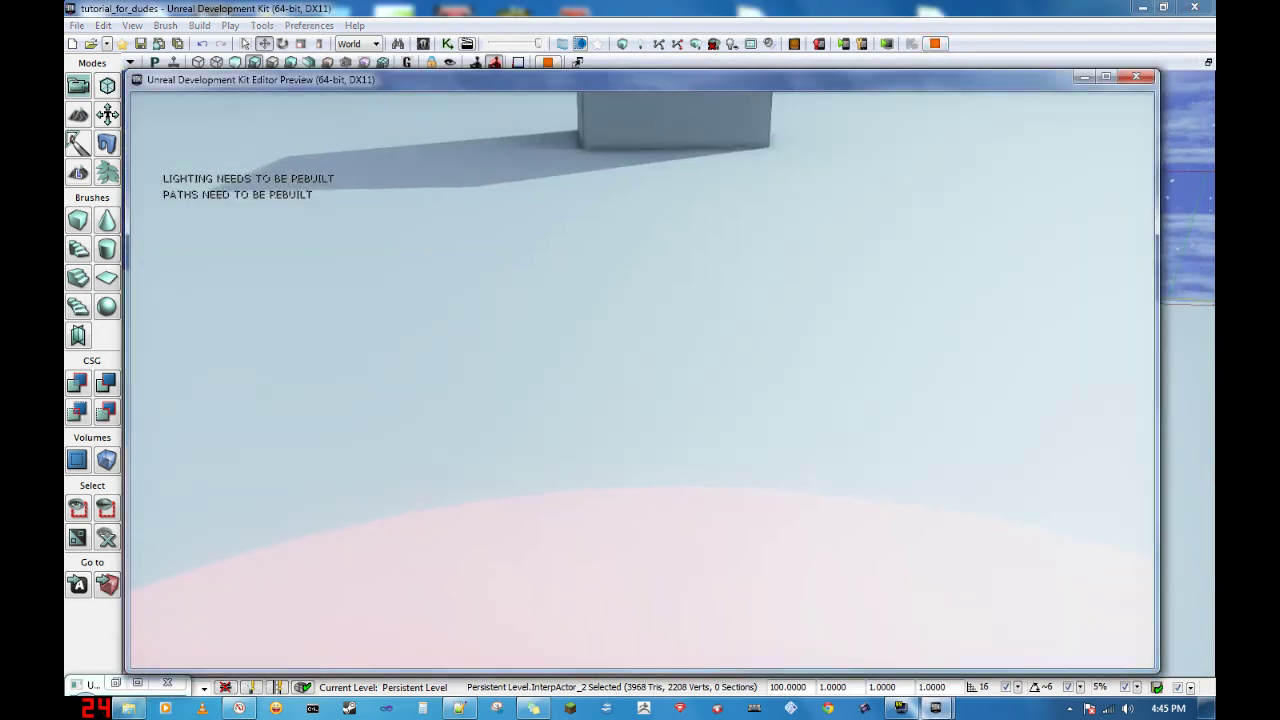
key(s)
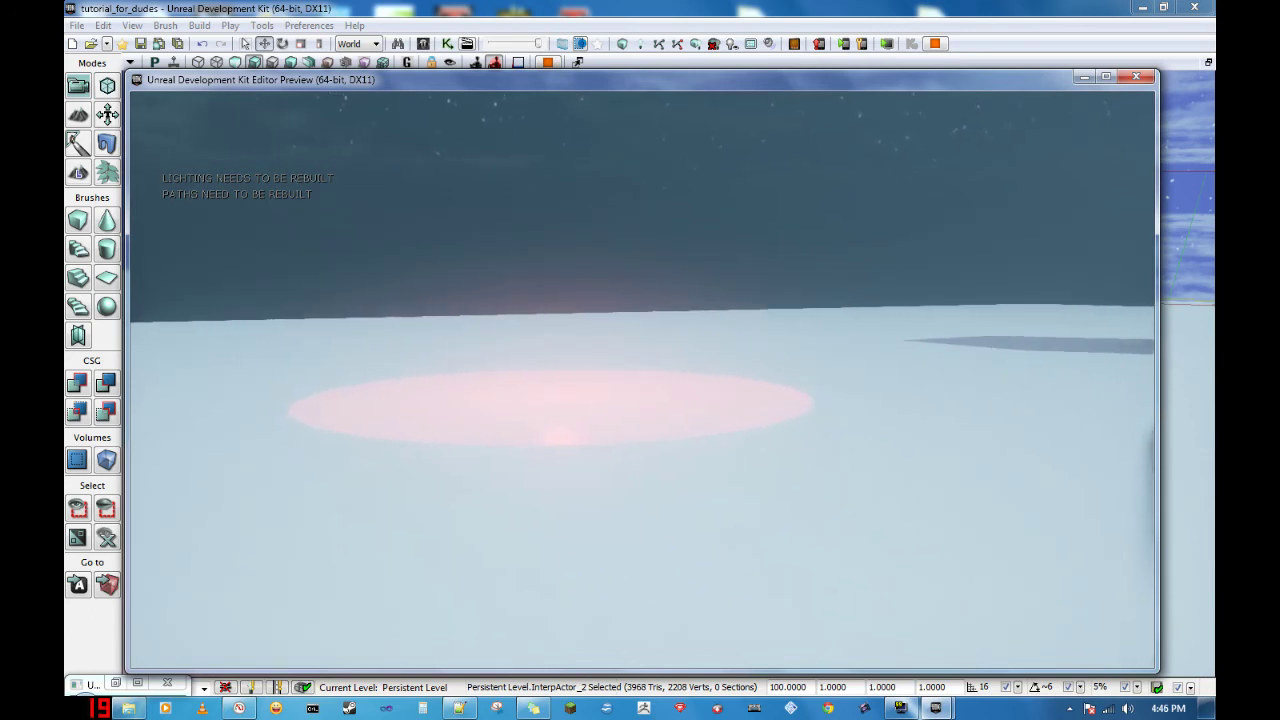
key(Escape)
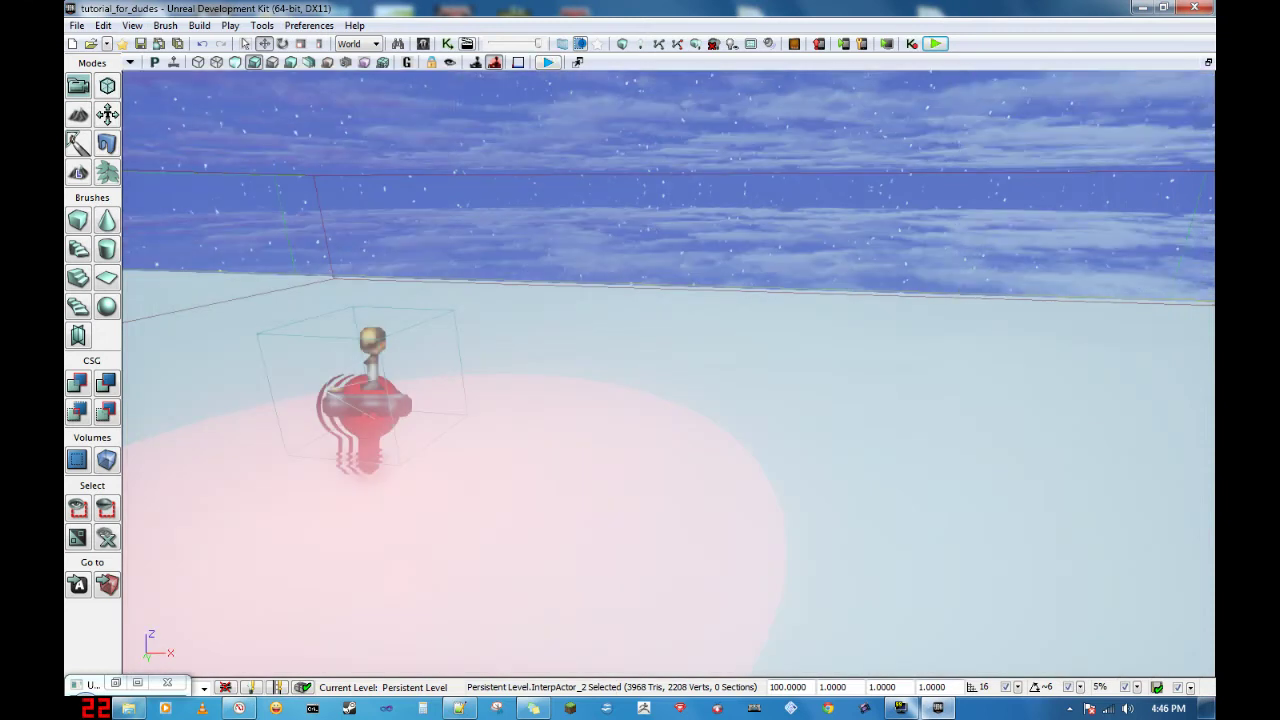
Step: Set the Default Game Type to UTGame in the World Properties
click(128, 28)
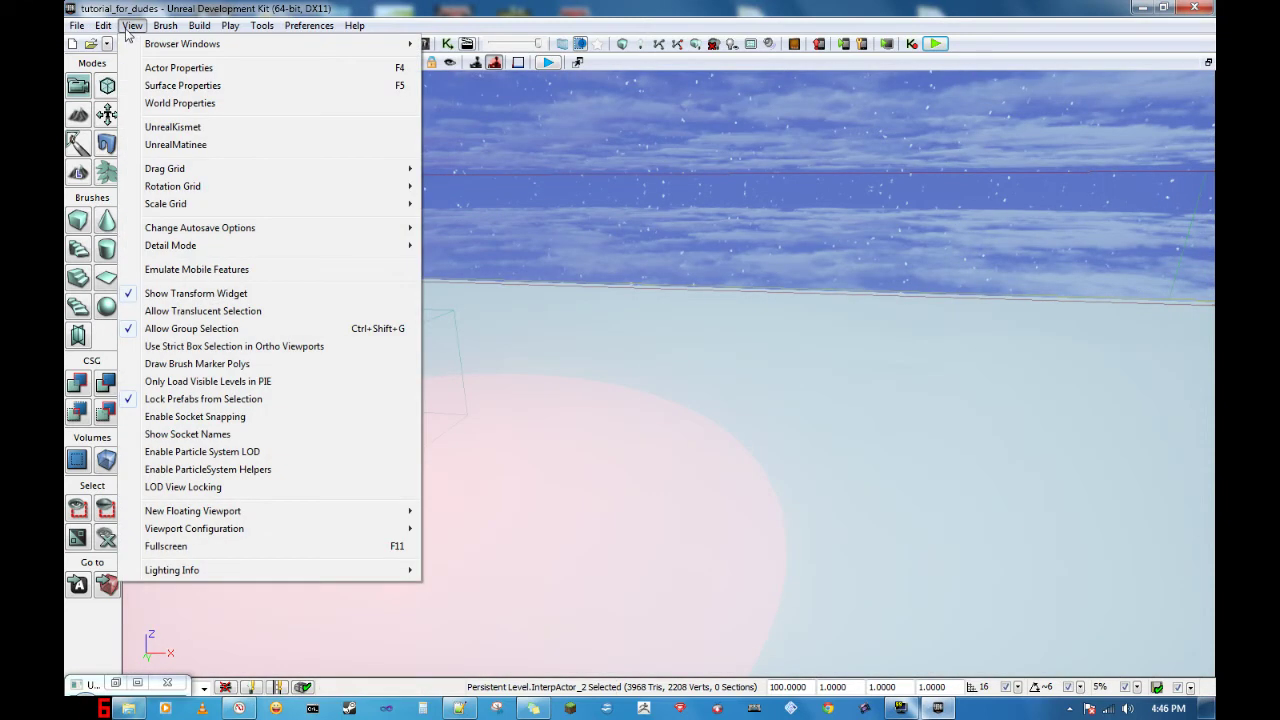
click(184, 105)
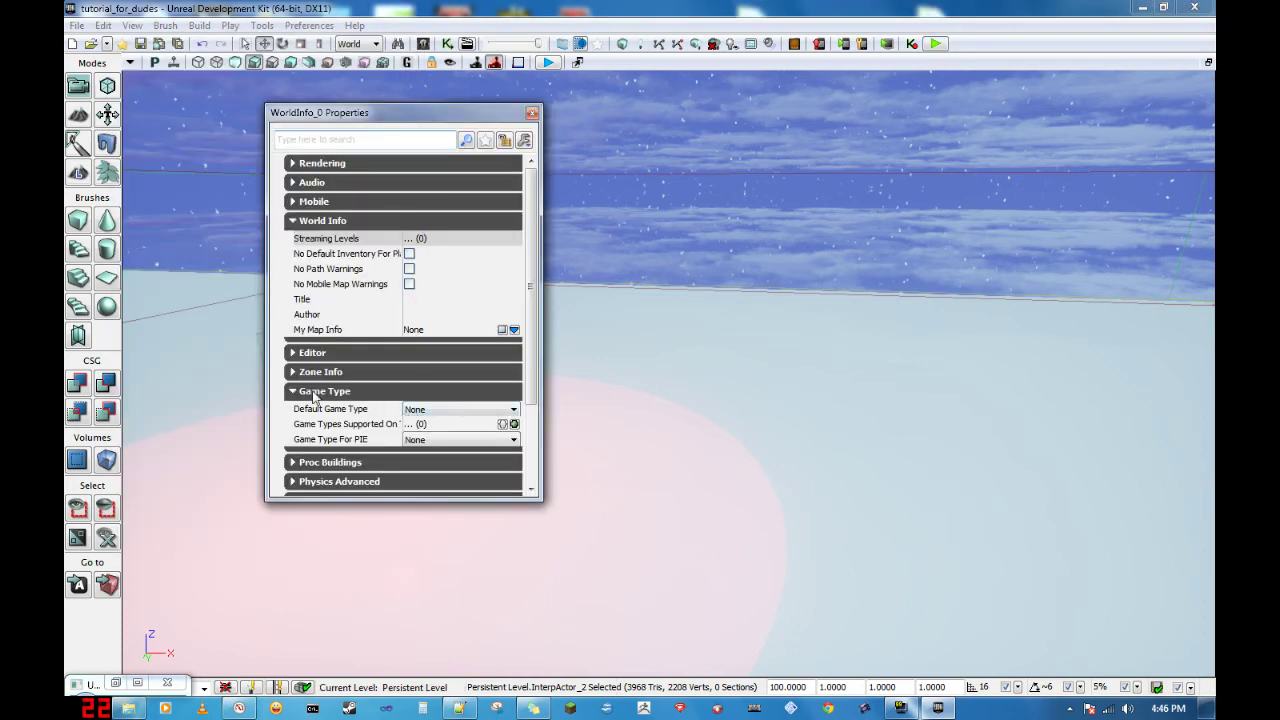
click(441, 410)
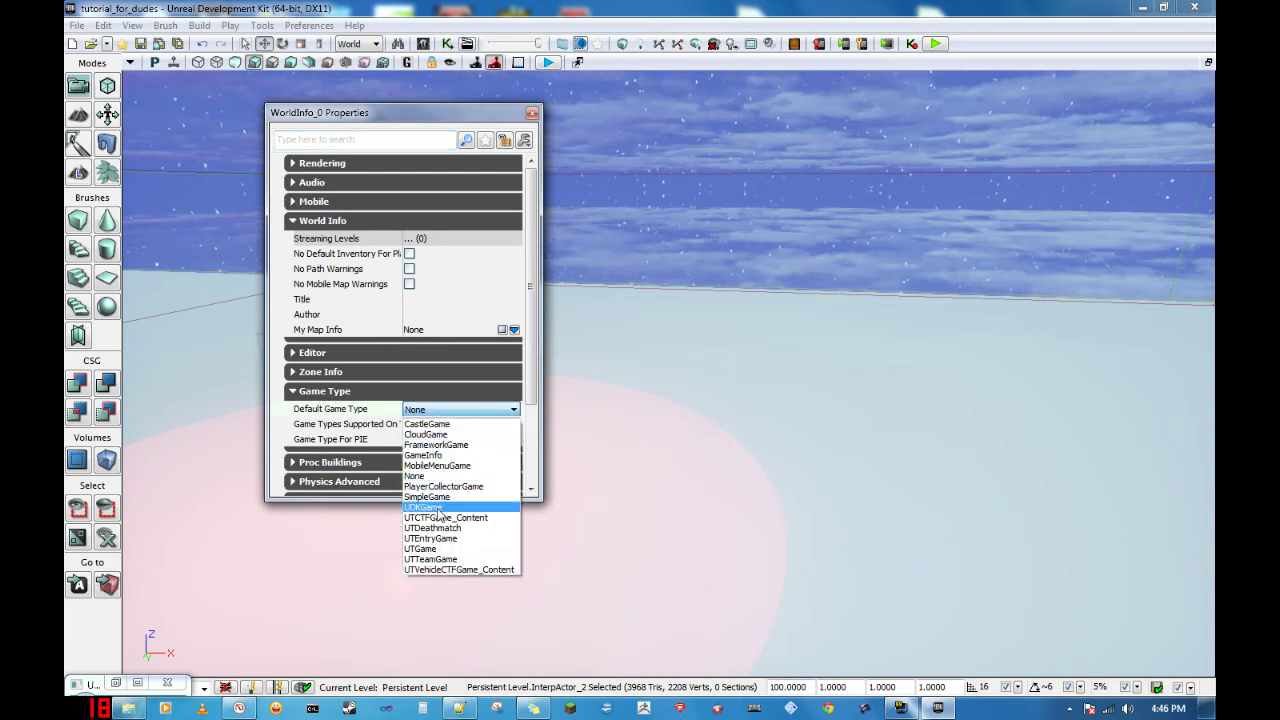
click(445, 549)
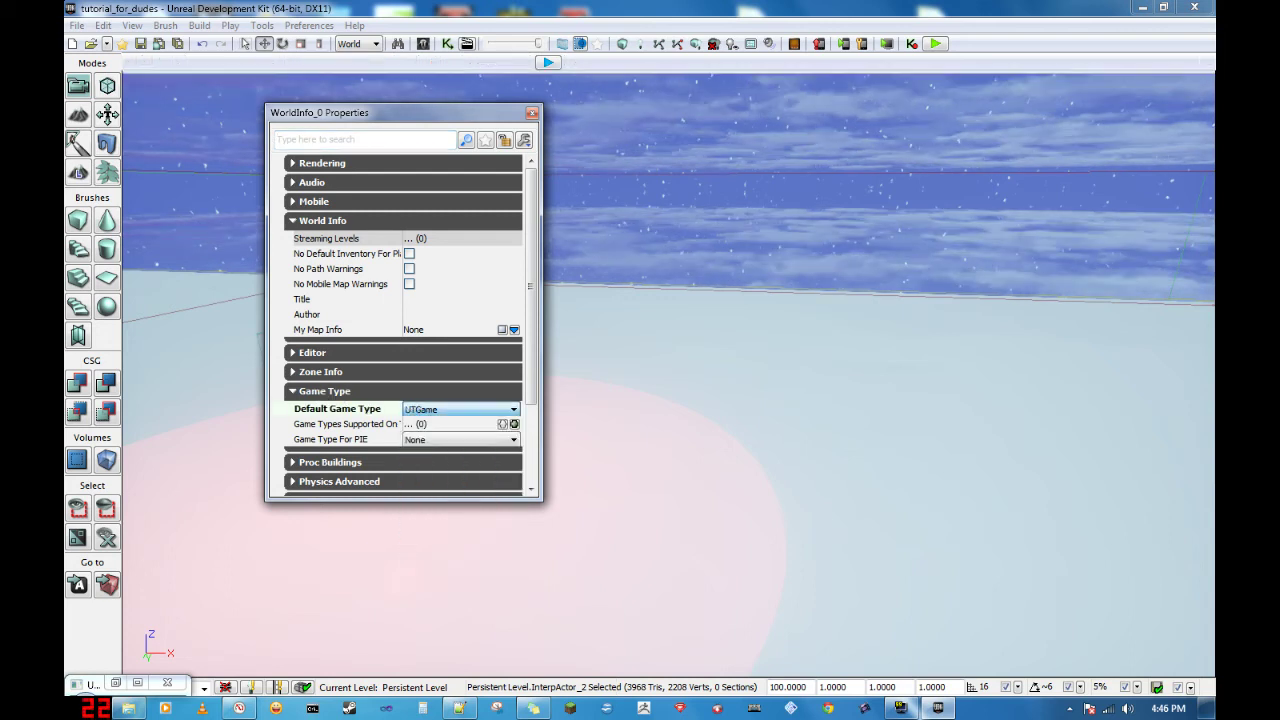
Step: Set the Game Type For PIE to UTGame in the World Properties and save the current level
click(443, 440)
click(428, 579)
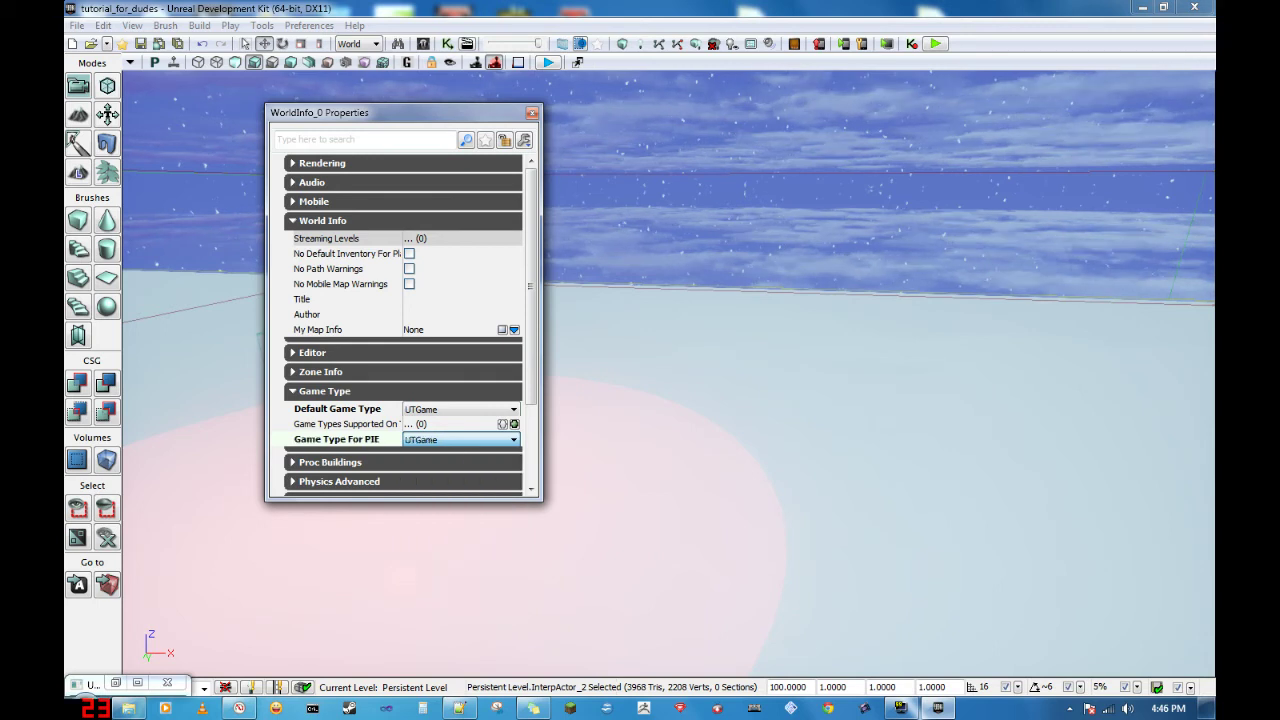
click(140, 46)
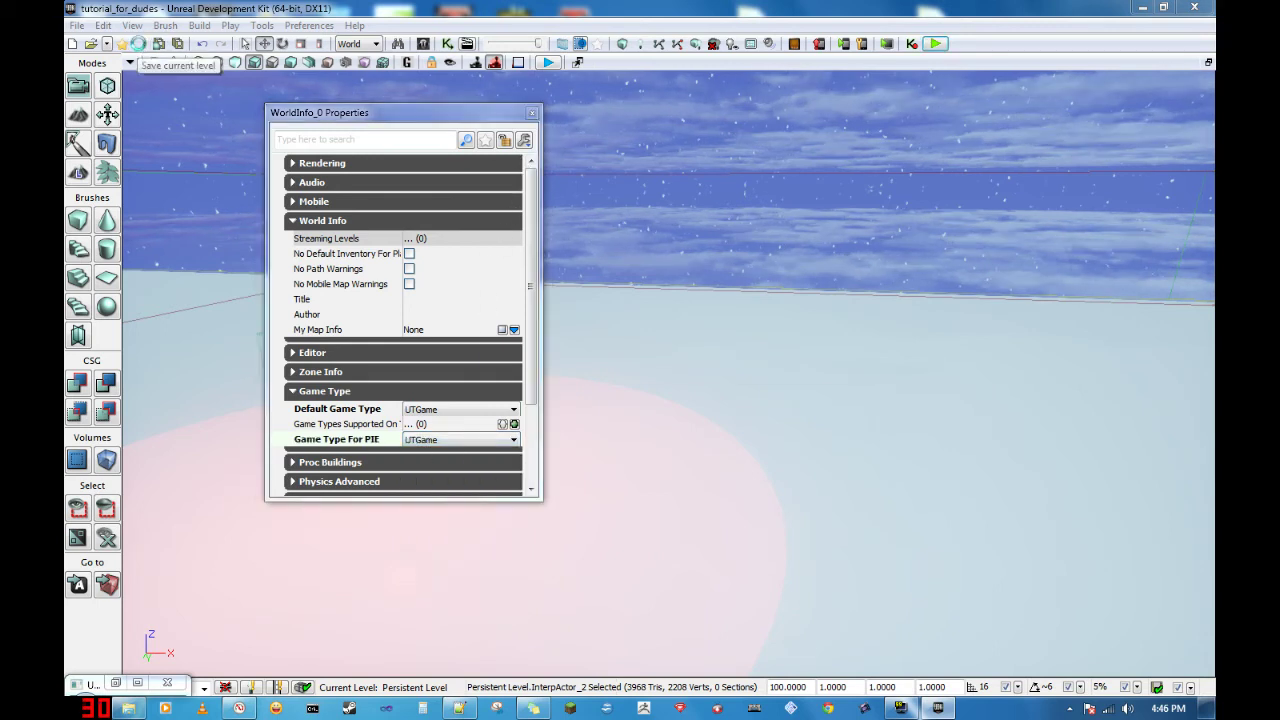
Step: Play-test the level inside the editor viewport by walking around near the point light, and end the session
click(550, 63)
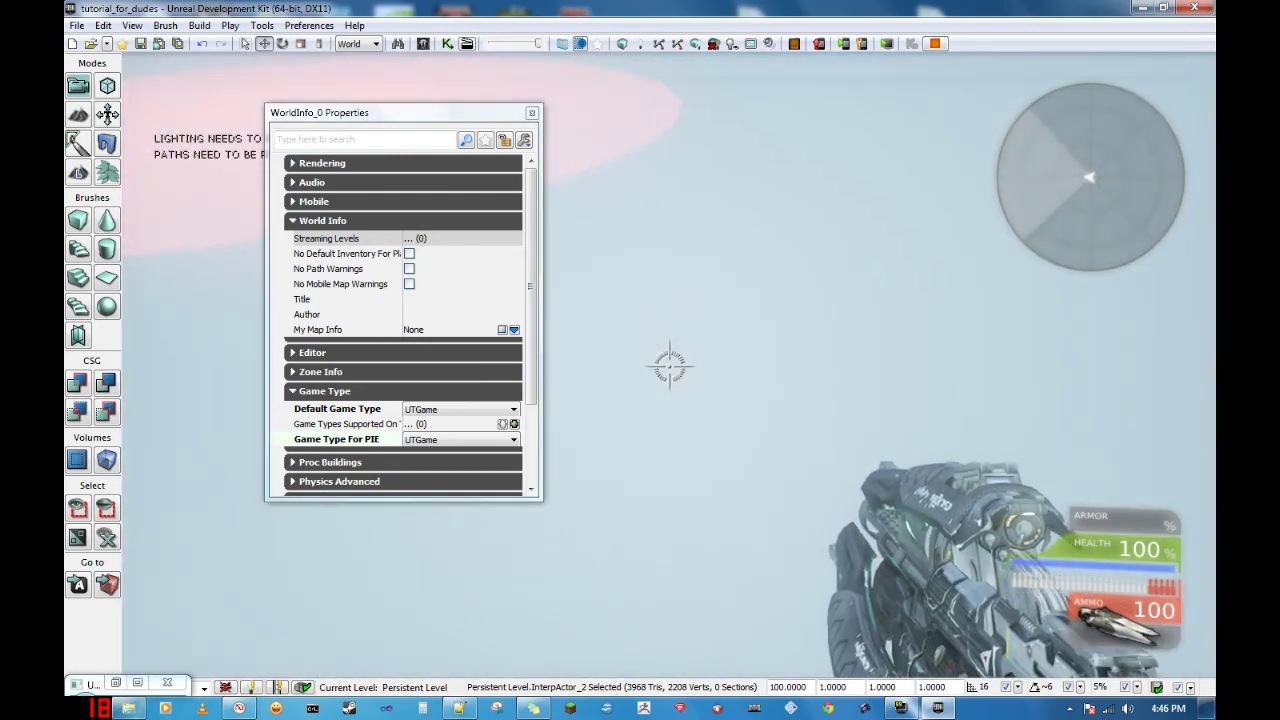
key(w)
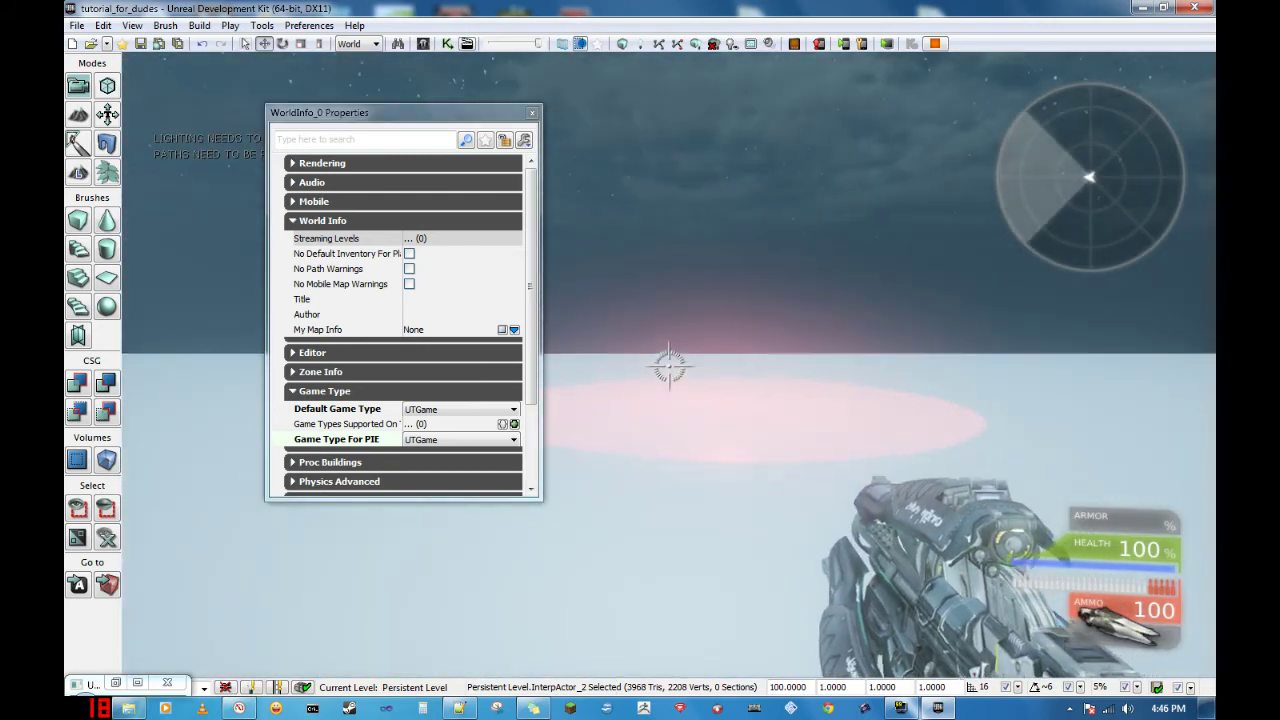
key(w)
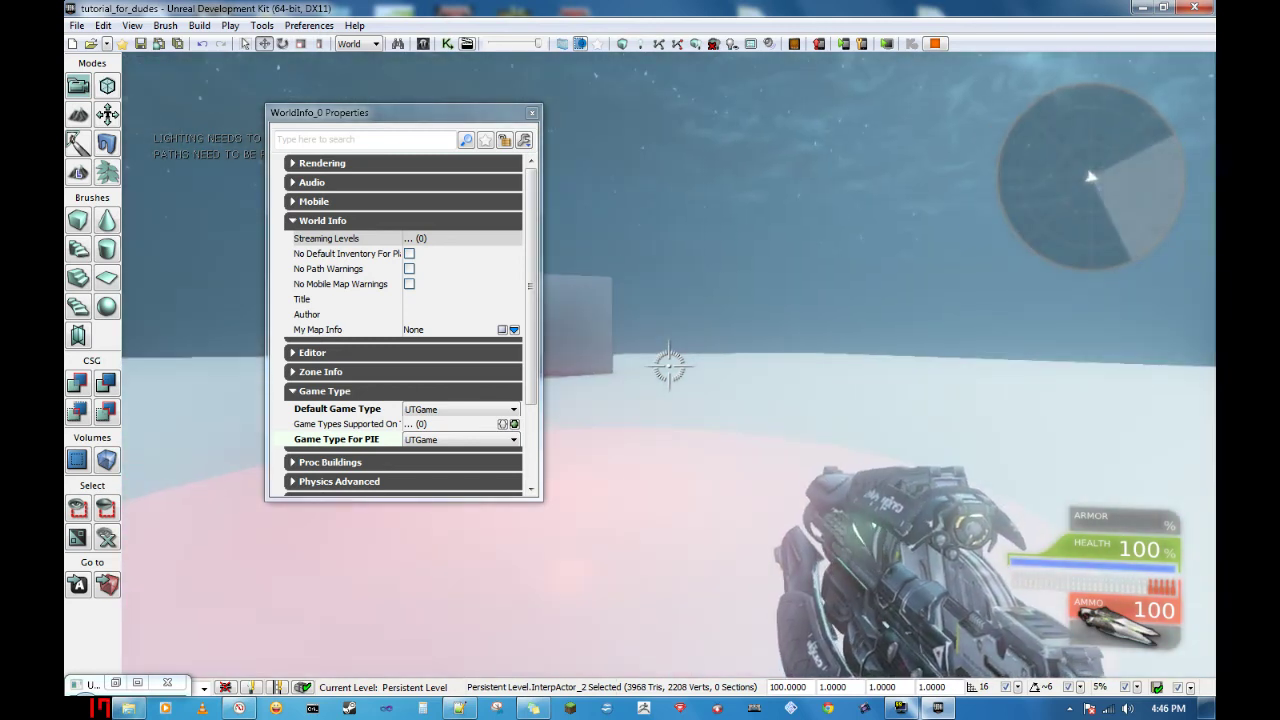
key(a)
key(Escape)
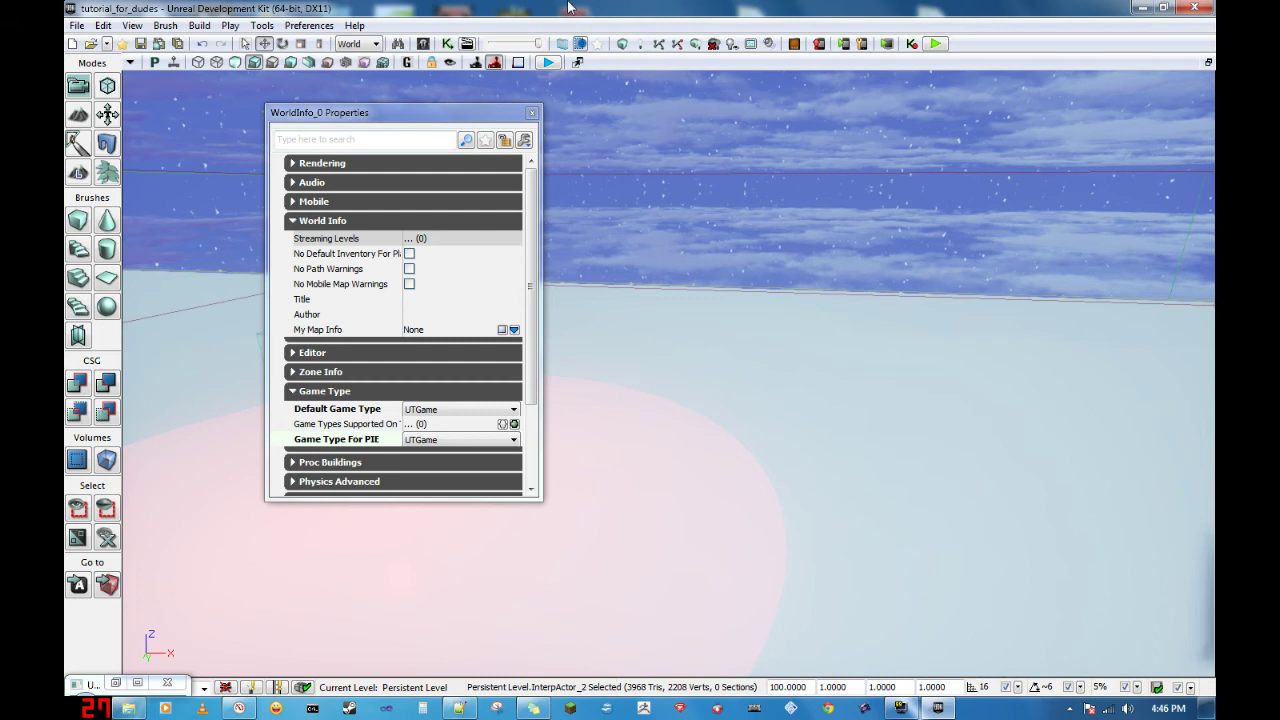
Step: Close the World Properties, reopen the Kismet editor and inspect the Player object variable's properties
key(super)
click(533, 112)
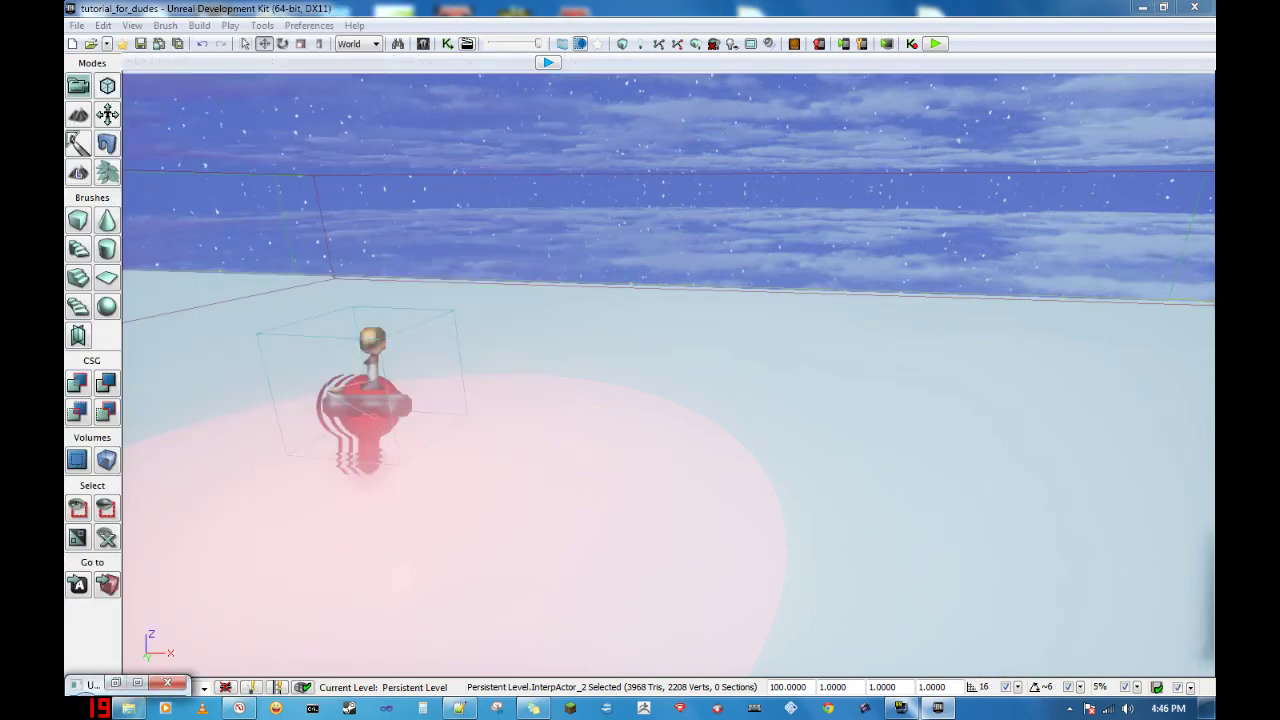
click(447, 43)
drag(722, 390, 779, 244)
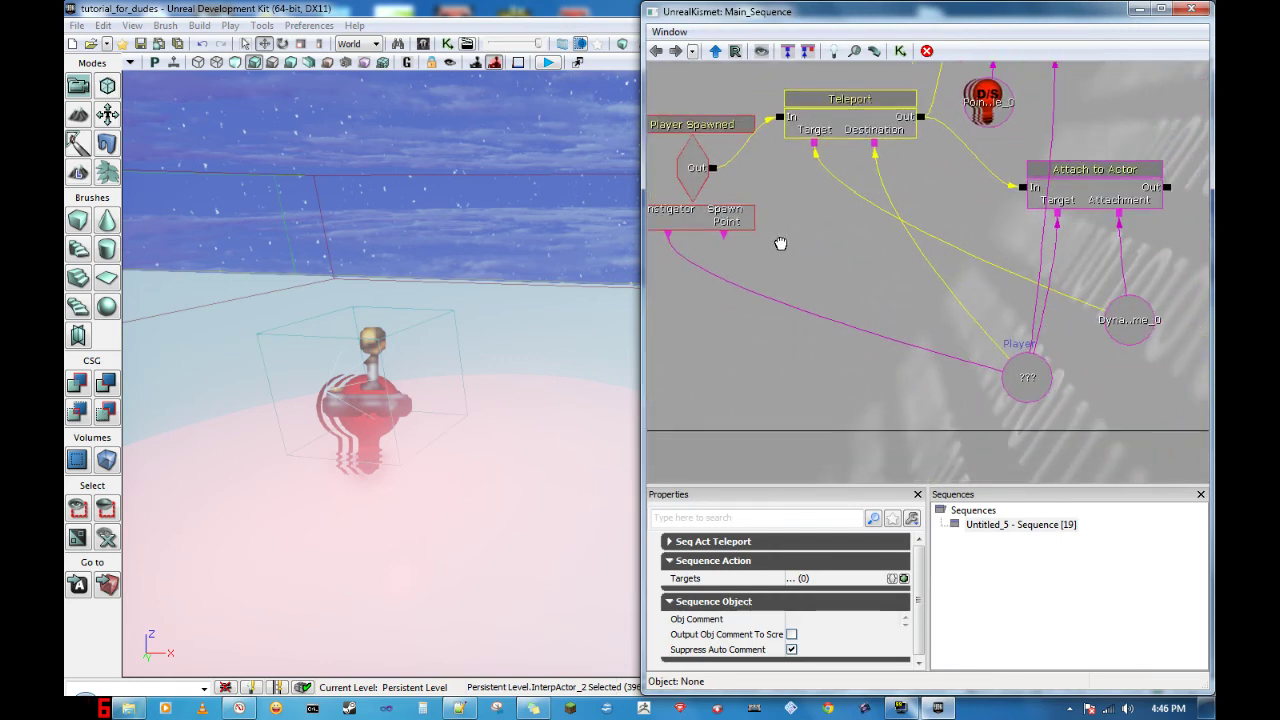
click(1016, 376)
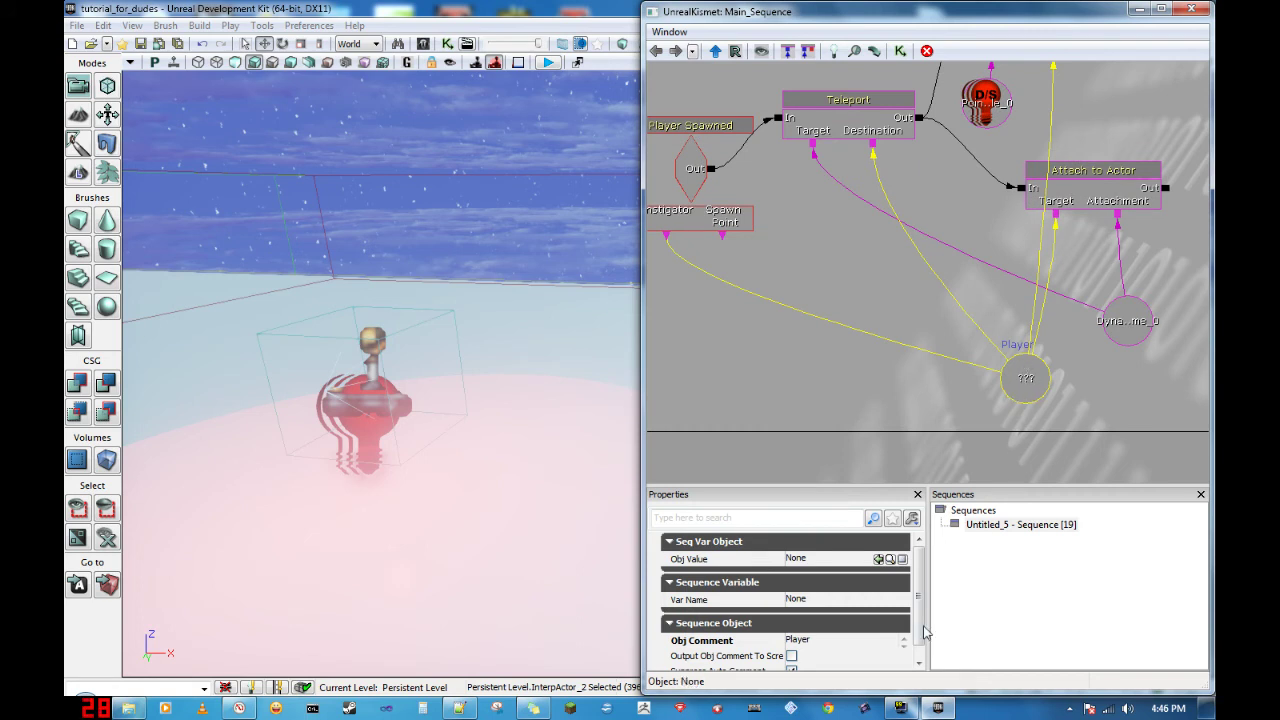
scroll(920, 626, down, 1)
scroll(920, 626, up, 1)
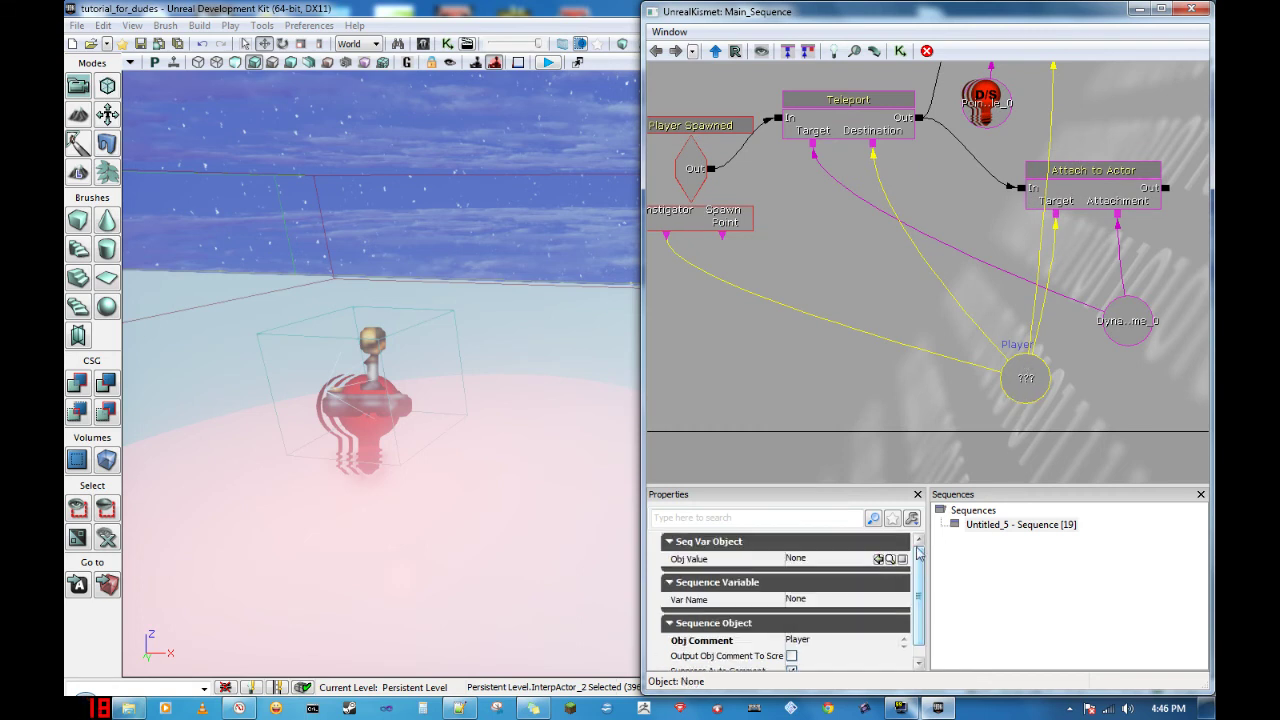
drag(949, 337, 895, 286)
Step: Paste the copied reference nodes below the Startup comment box to examine their Teleport and Attach to Actor wiring
scroll(895, 290, down, 6)
drag(872, 345, 803, 213)
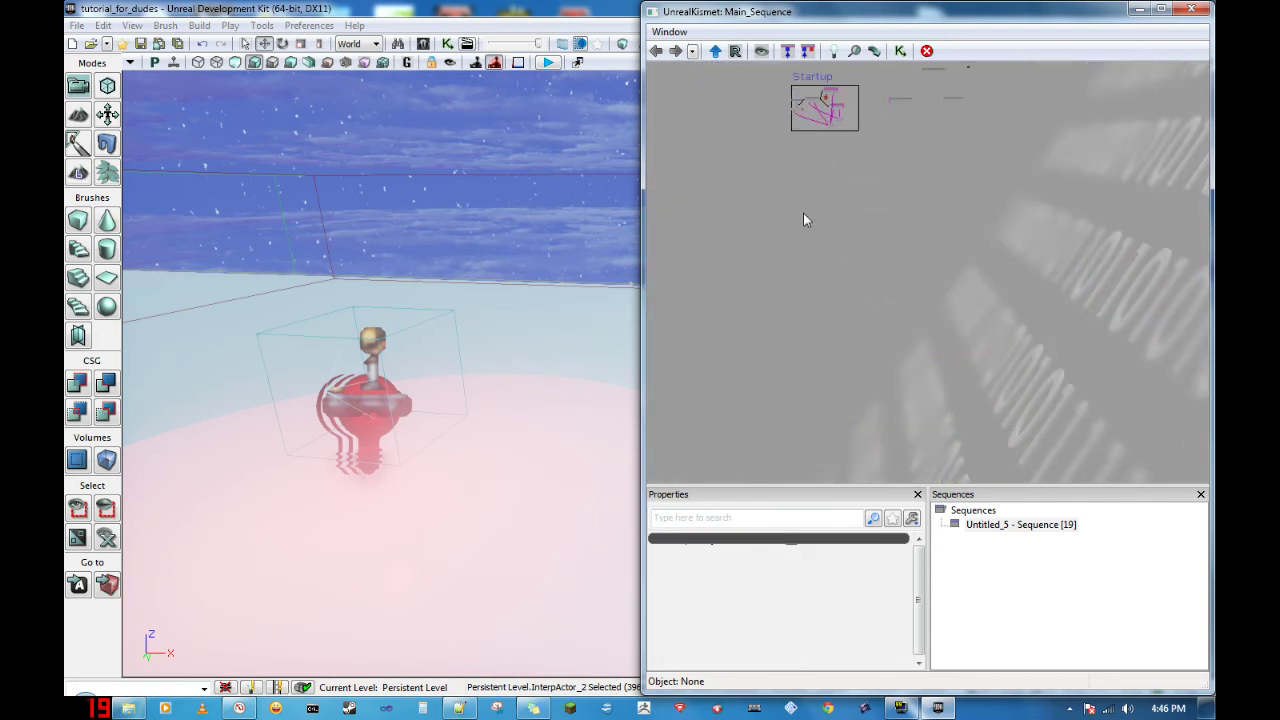
right_click(803, 213)
click(858, 422)
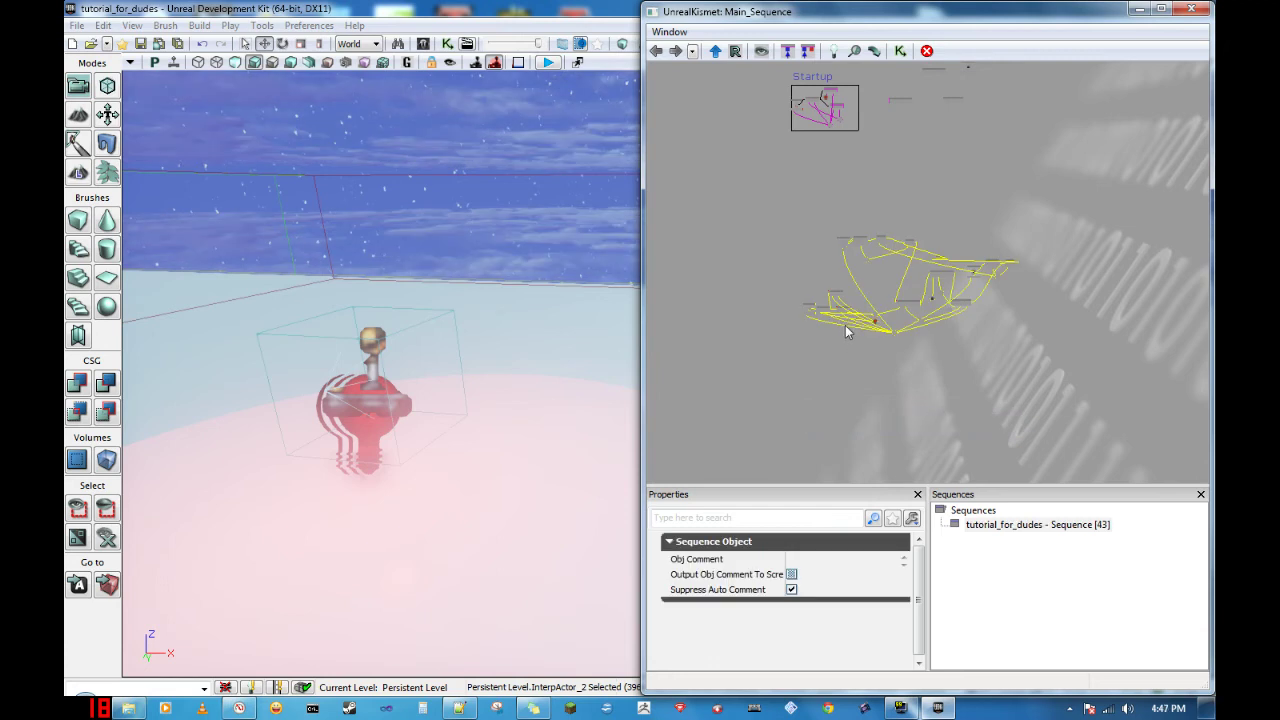
scroll(846, 331, up, 8)
drag(846, 330, 924, 391)
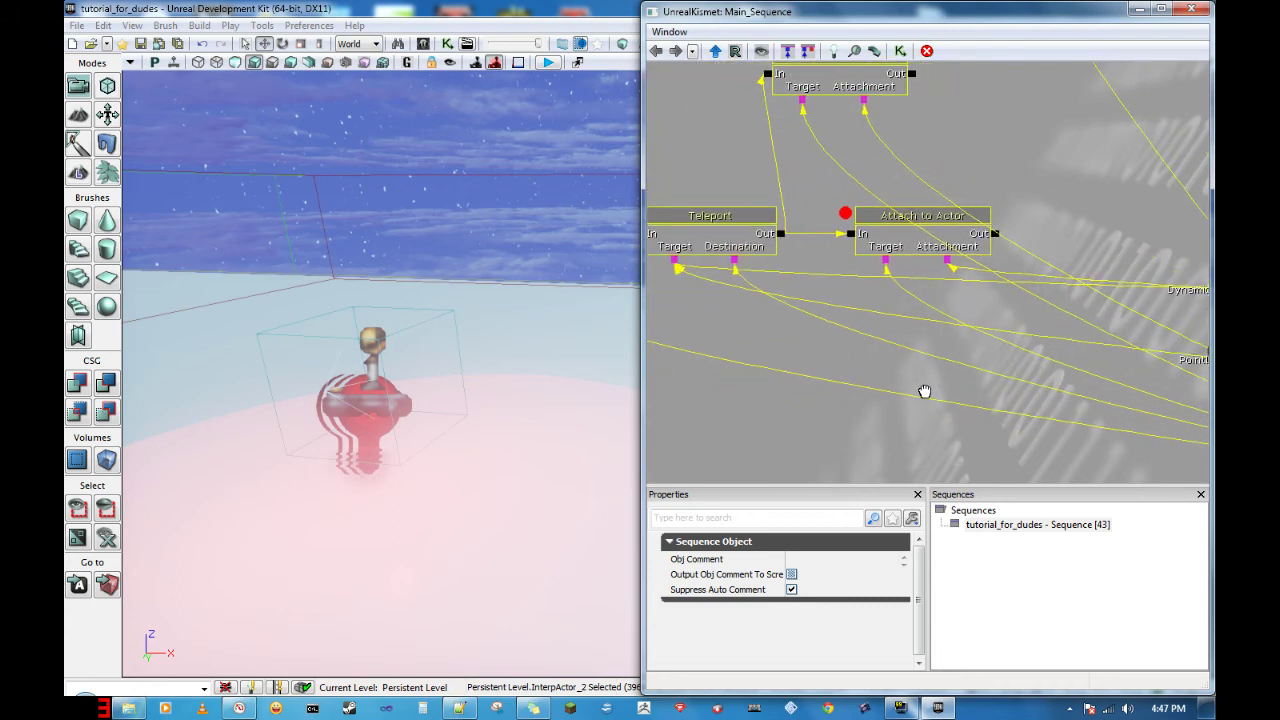
drag(1022, 150, 966, 323)
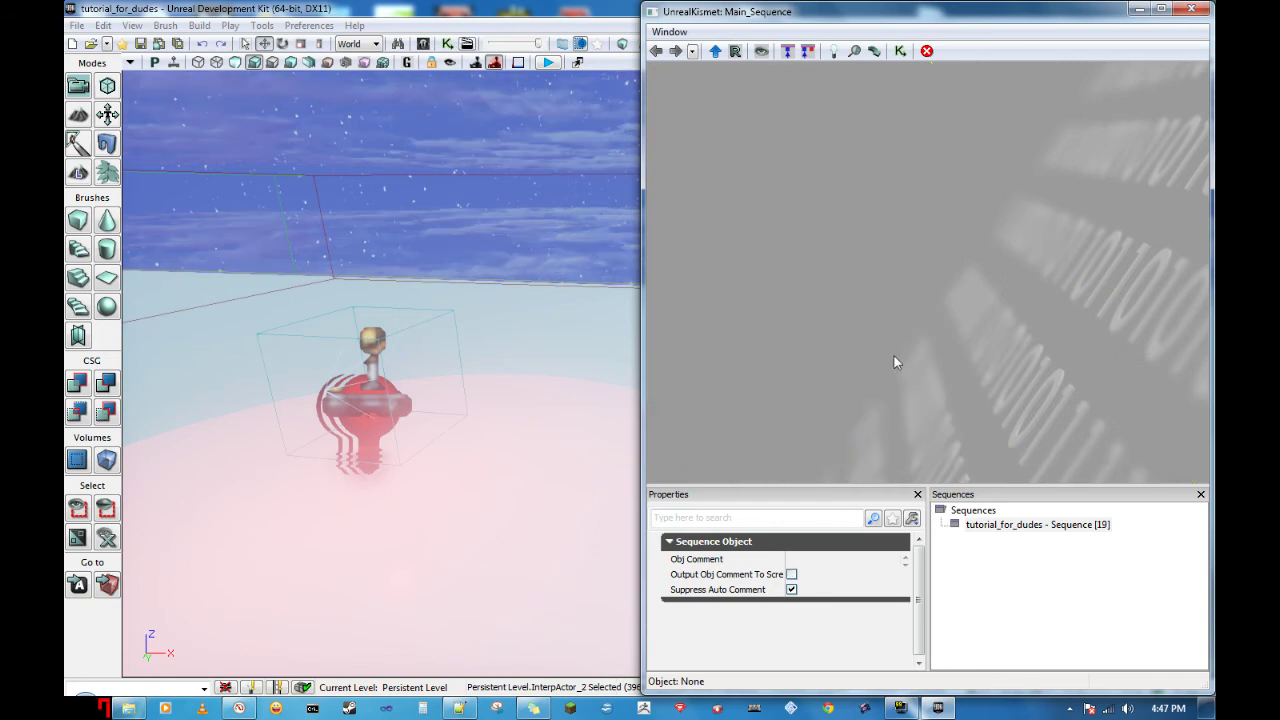
Step: Link the Teleport node's Target to the PointLightMovable_0 variable and move that variable to the space below the Teleport node
drag(842, 215, 850, 318)
drag(874, 231, 874, 420)
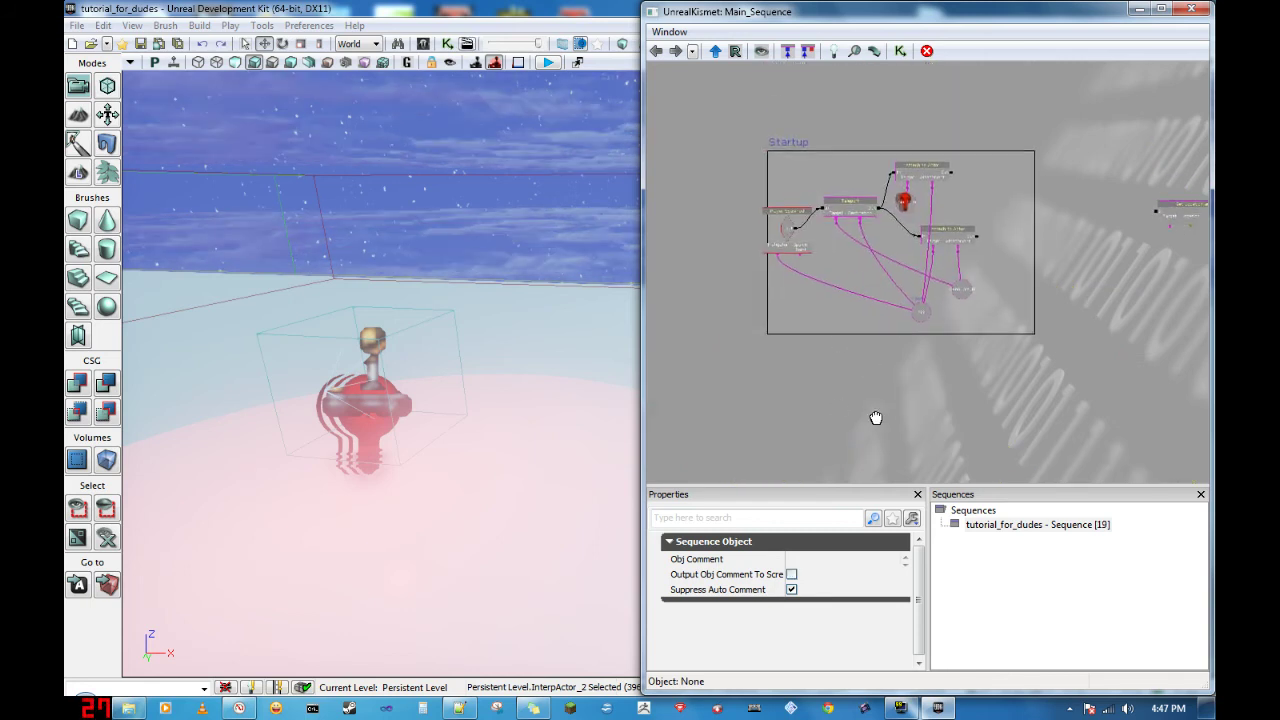
scroll(872, 355, up, 6)
drag(834, 162, 797, 367)
click(1056, 362)
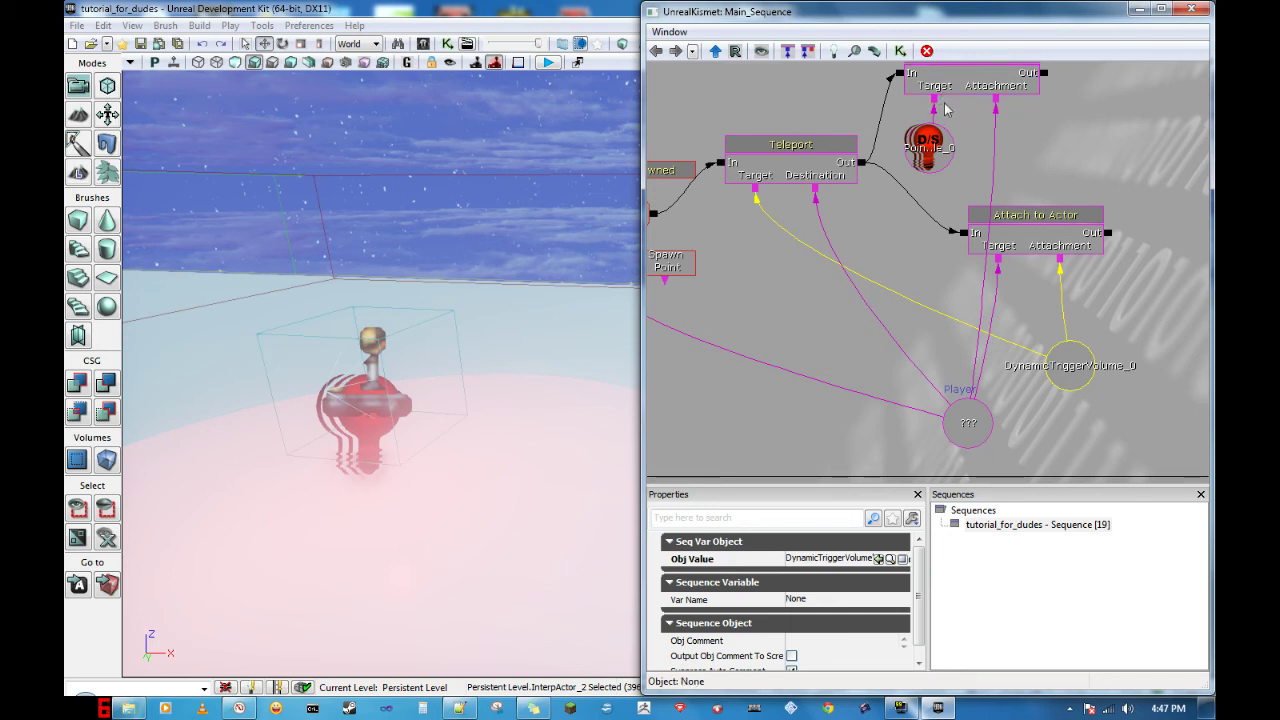
click(757, 193)
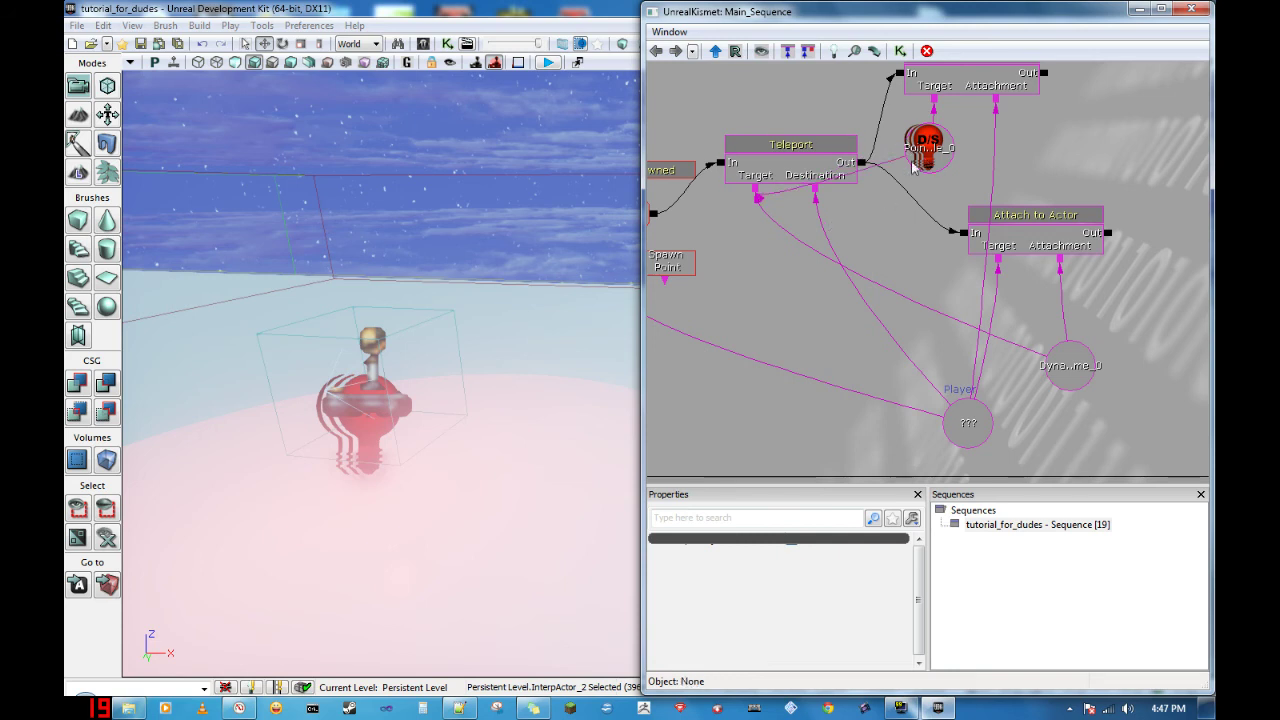
drag(912, 168, 887, 263)
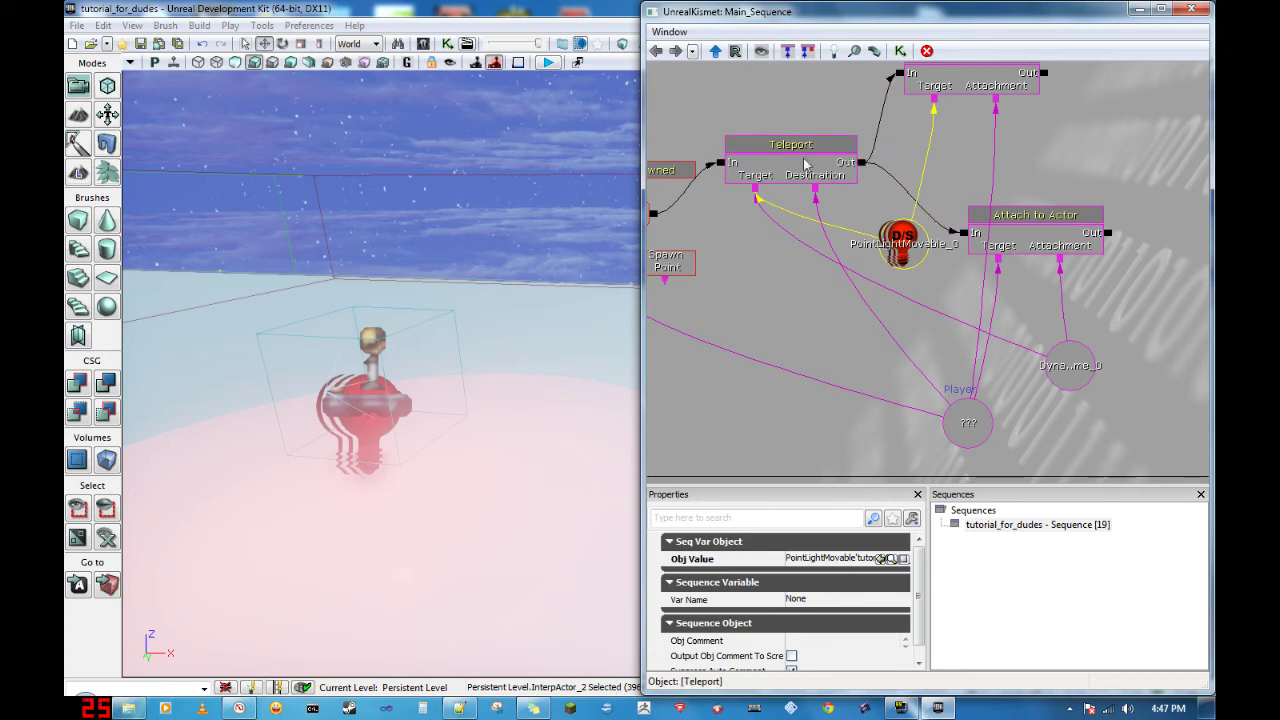
Step: Play-test the level in the viewport to check whether the point light follows the player, and end the session
click(548, 62)
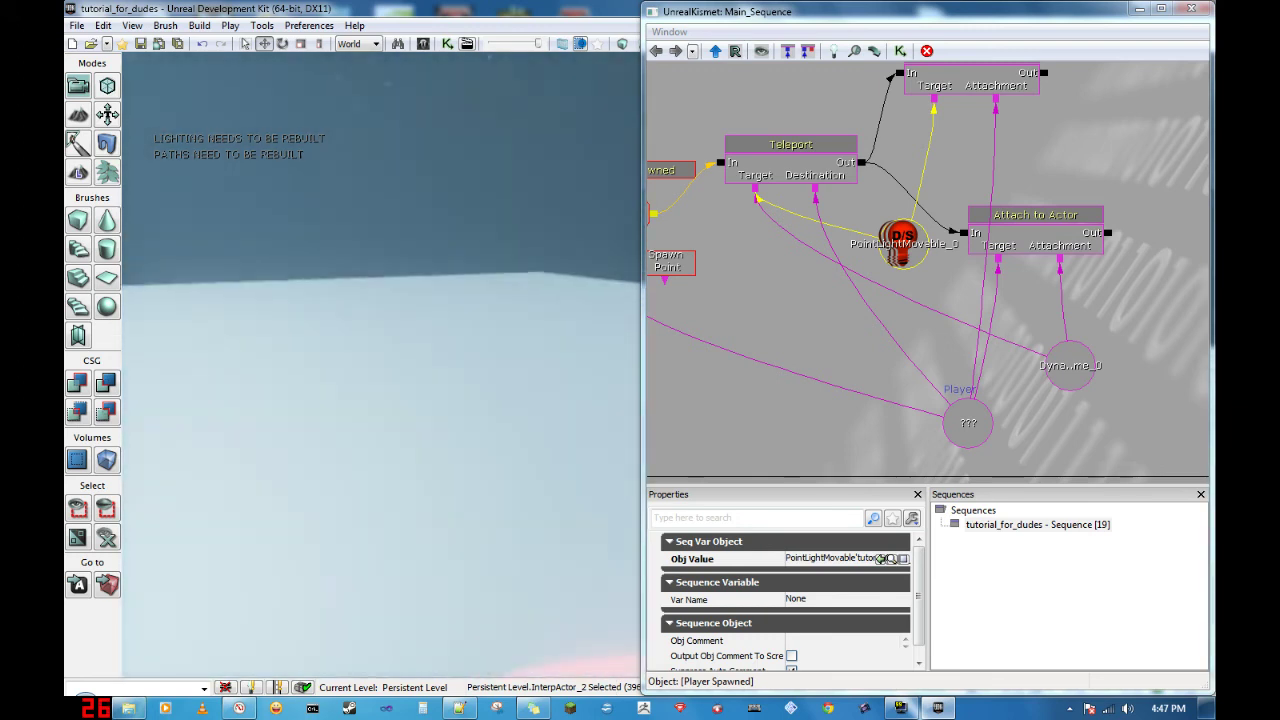
key(s)
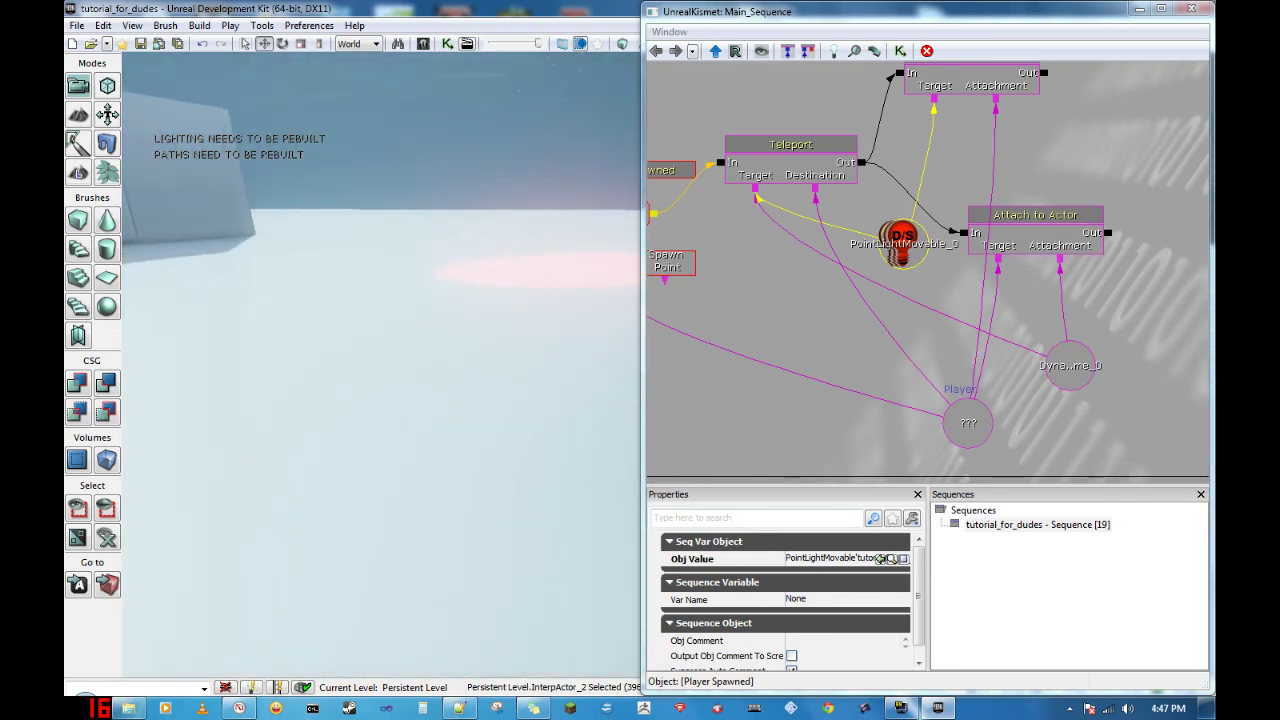
key(a)
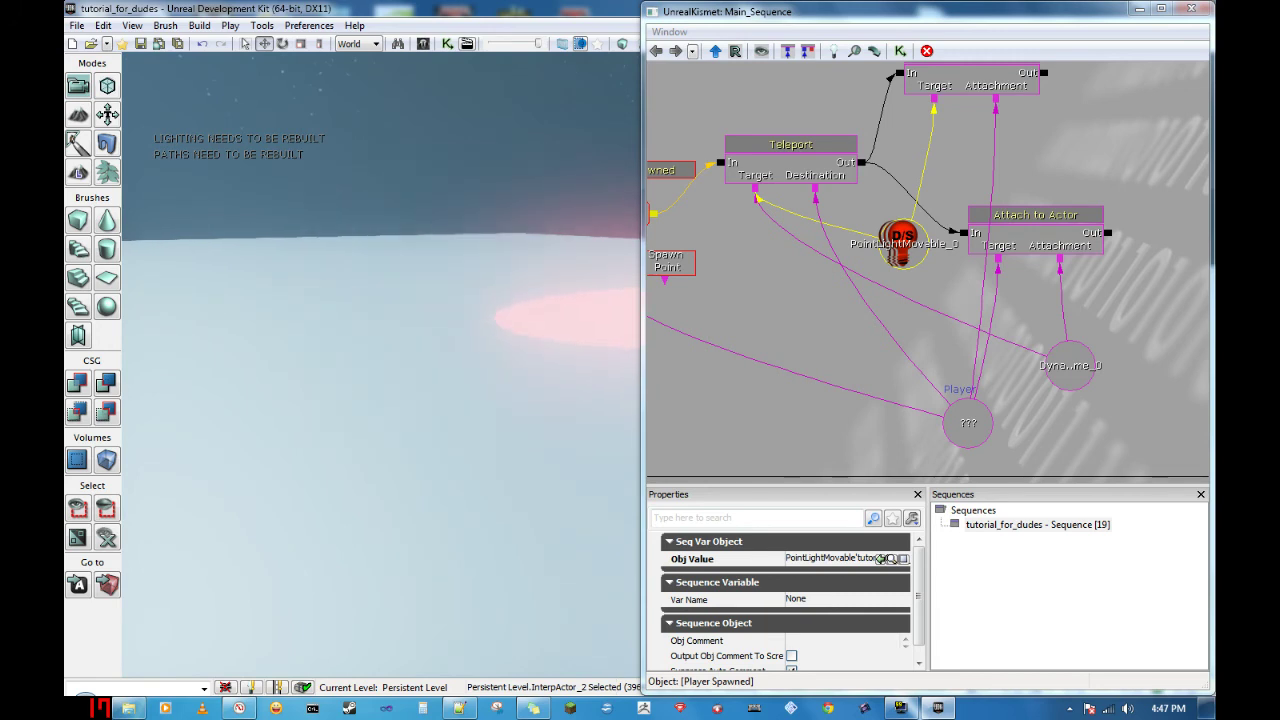
key(Escape)
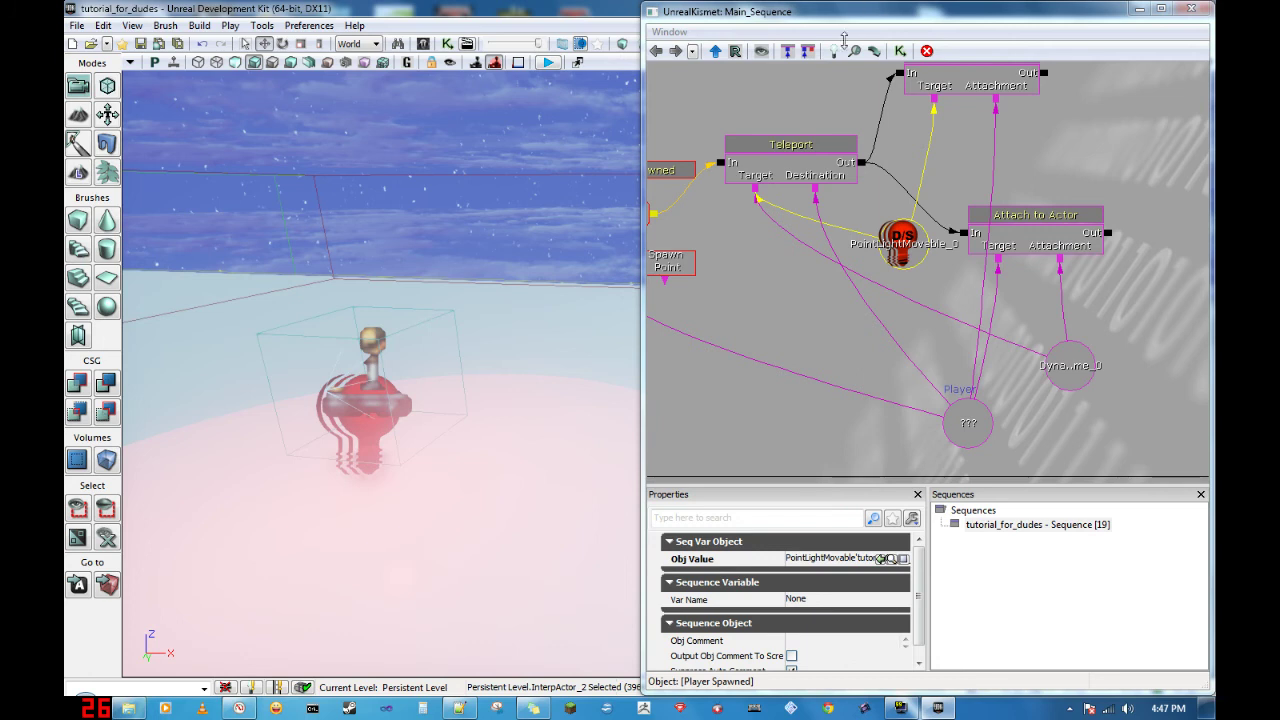
Step: Examine the Player Spawned, Teleport and DynamicTriggerVolume Attach to Actor nodes and their variable links in the Startup sequence
key(super)
click(774, 328)
drag(776, 329, 885, 396)
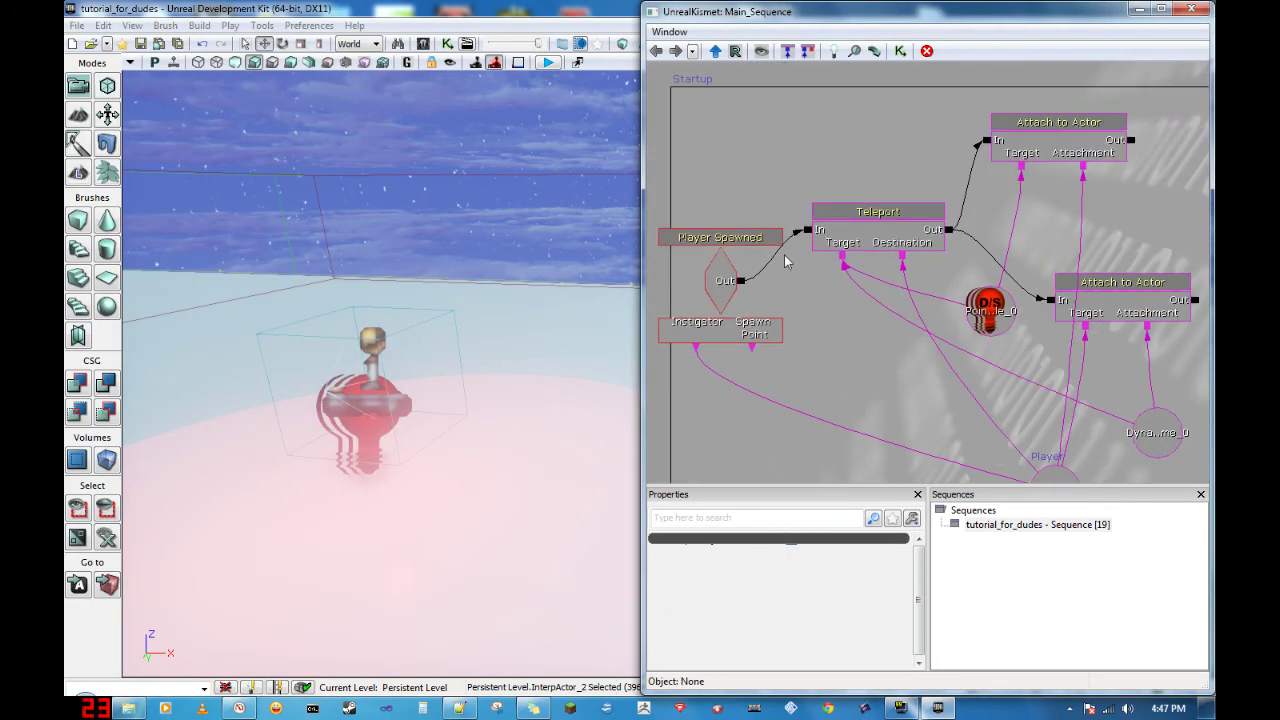
click(713, 284)
drag(818, 394, 799, 266)
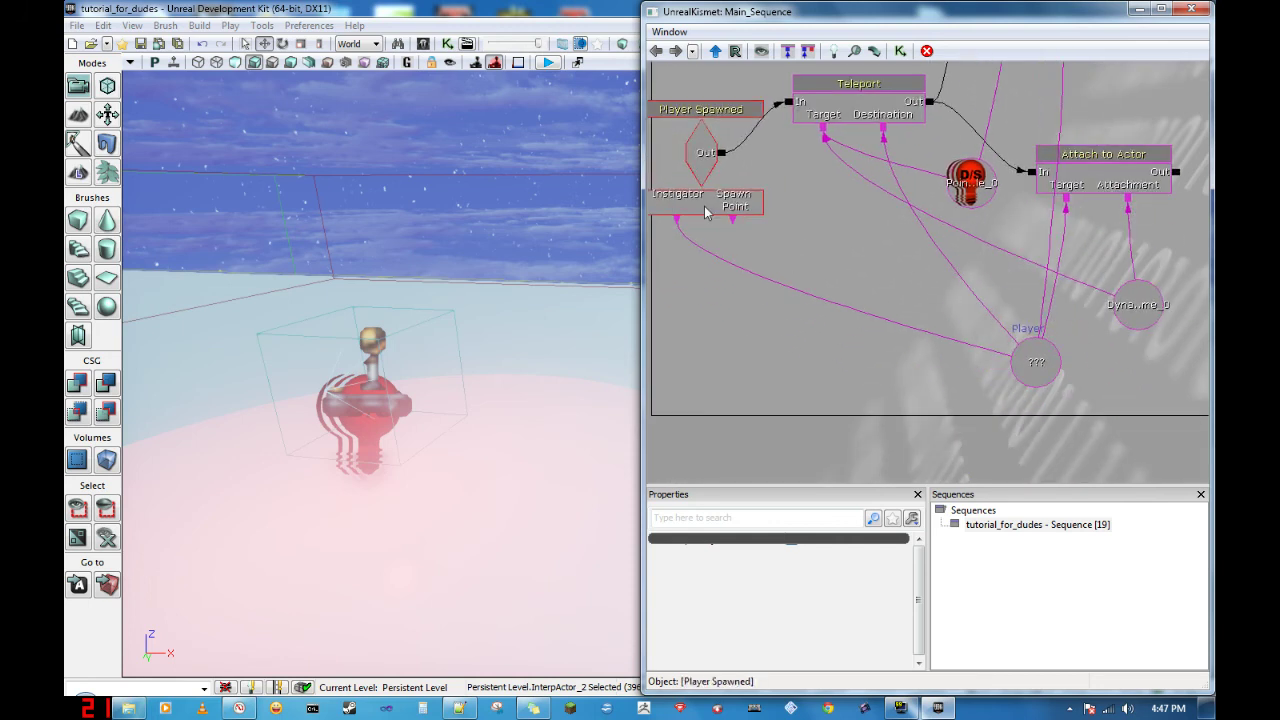
drag(932, 328, 860, 363)
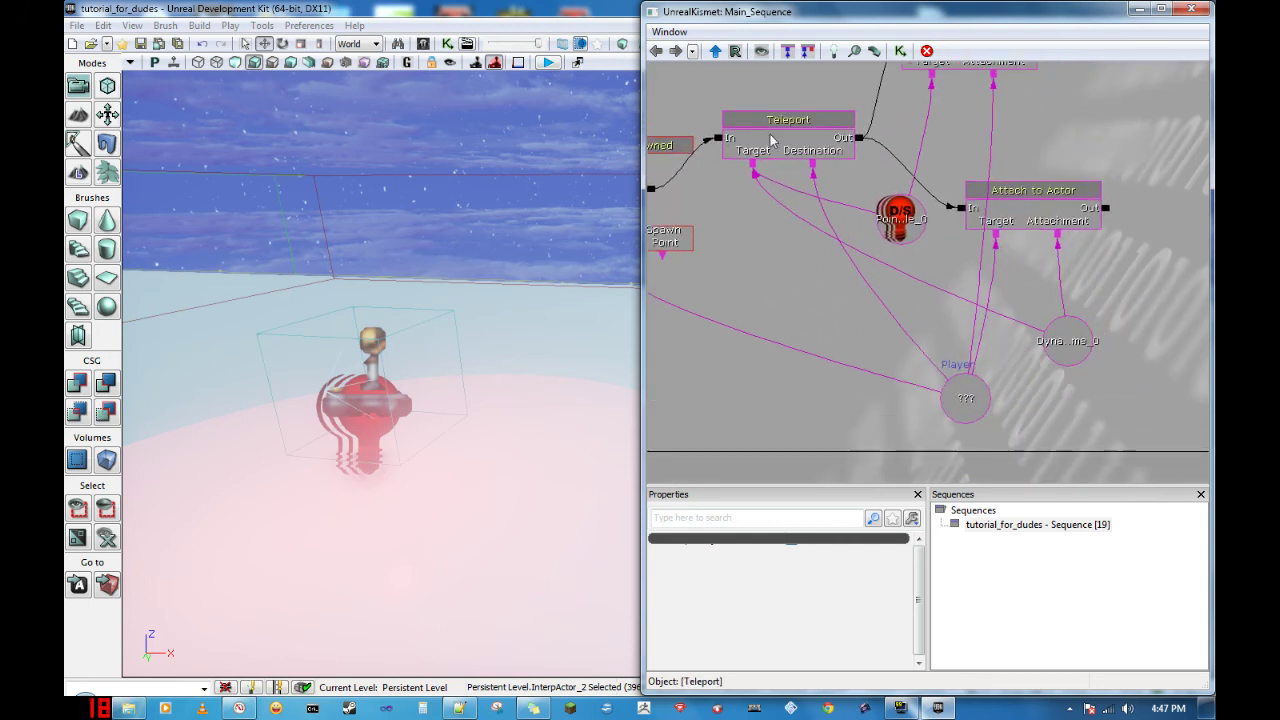
click(897, 216)
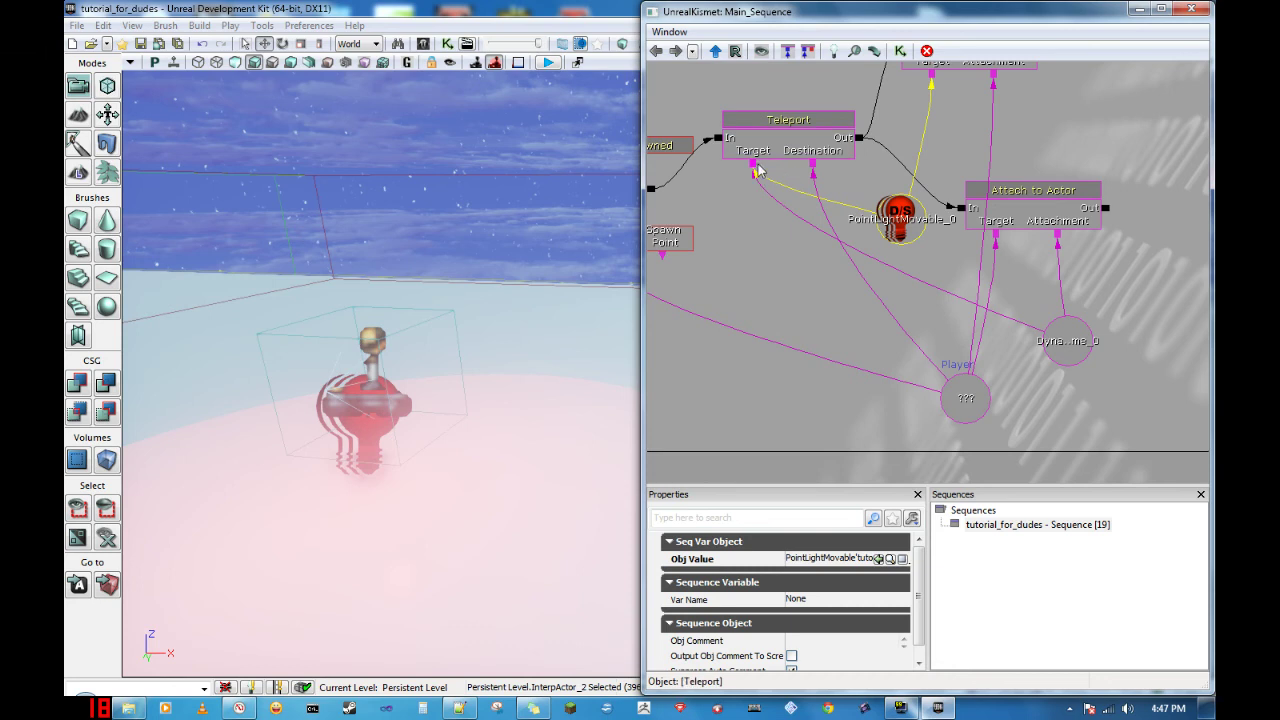
click(757, 168)
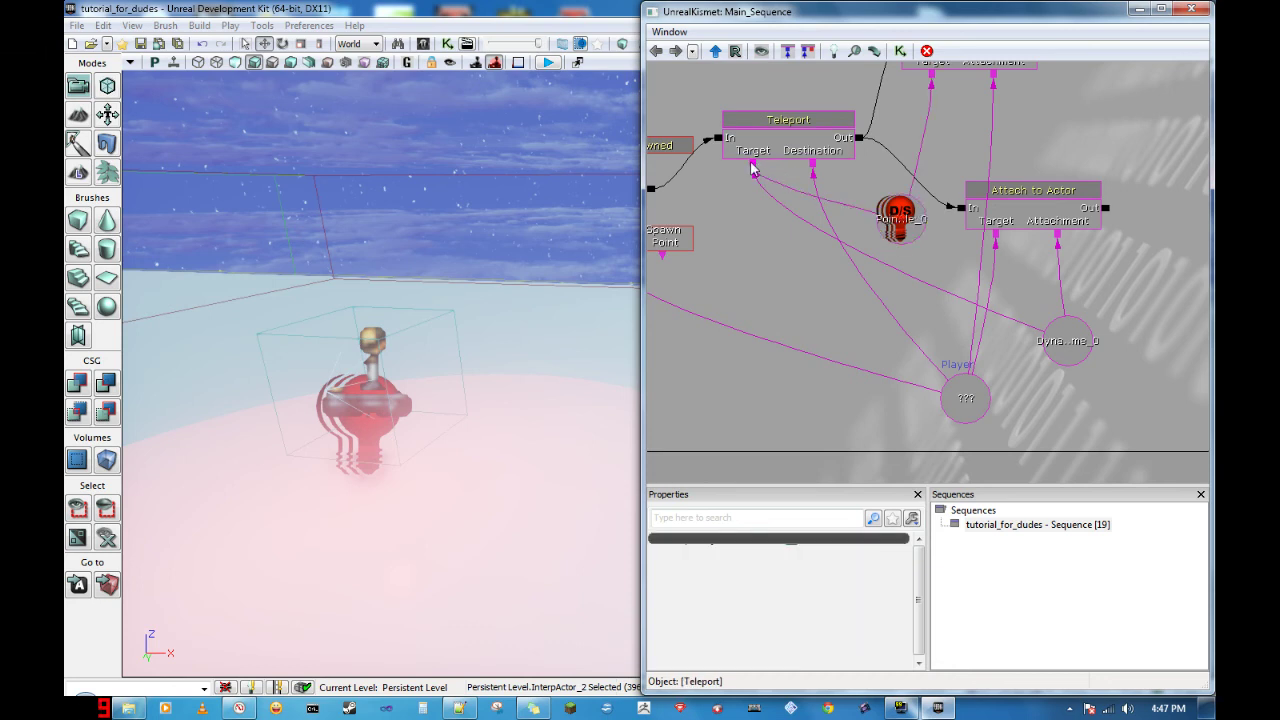
click(757, 151)
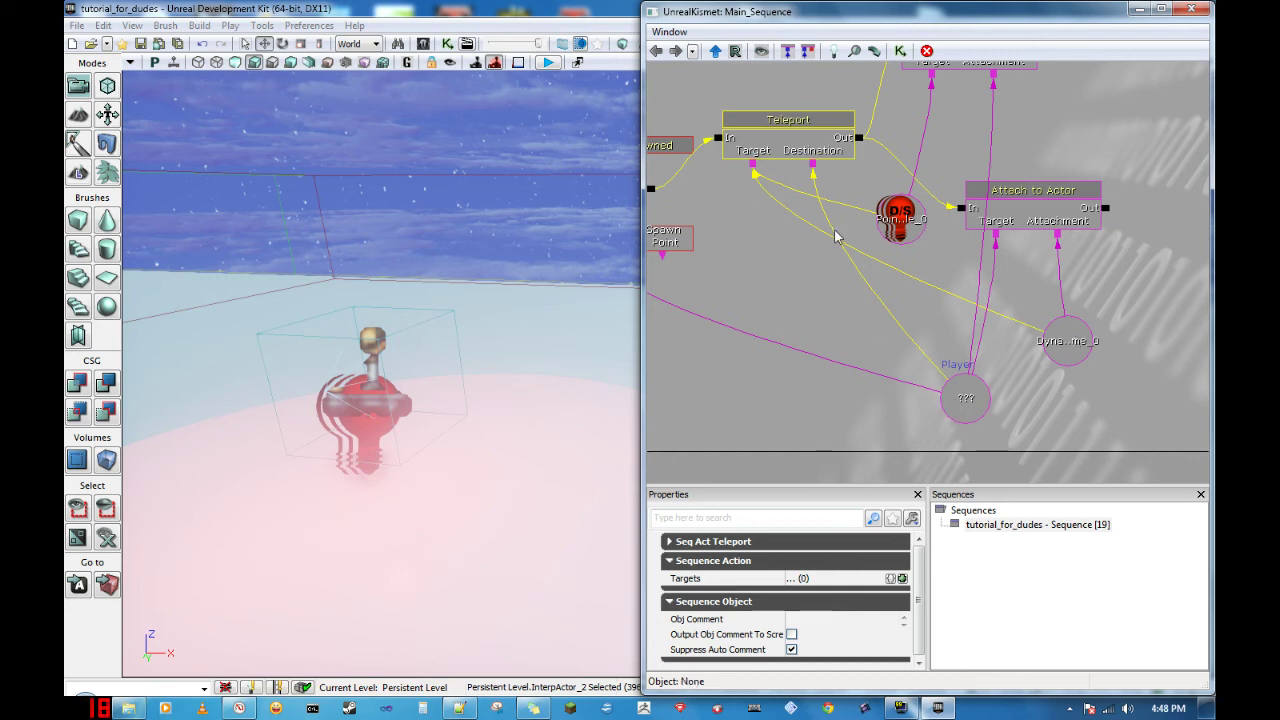
drag(836, 235, 765, 349)
drag(966, 306, 968, 218)
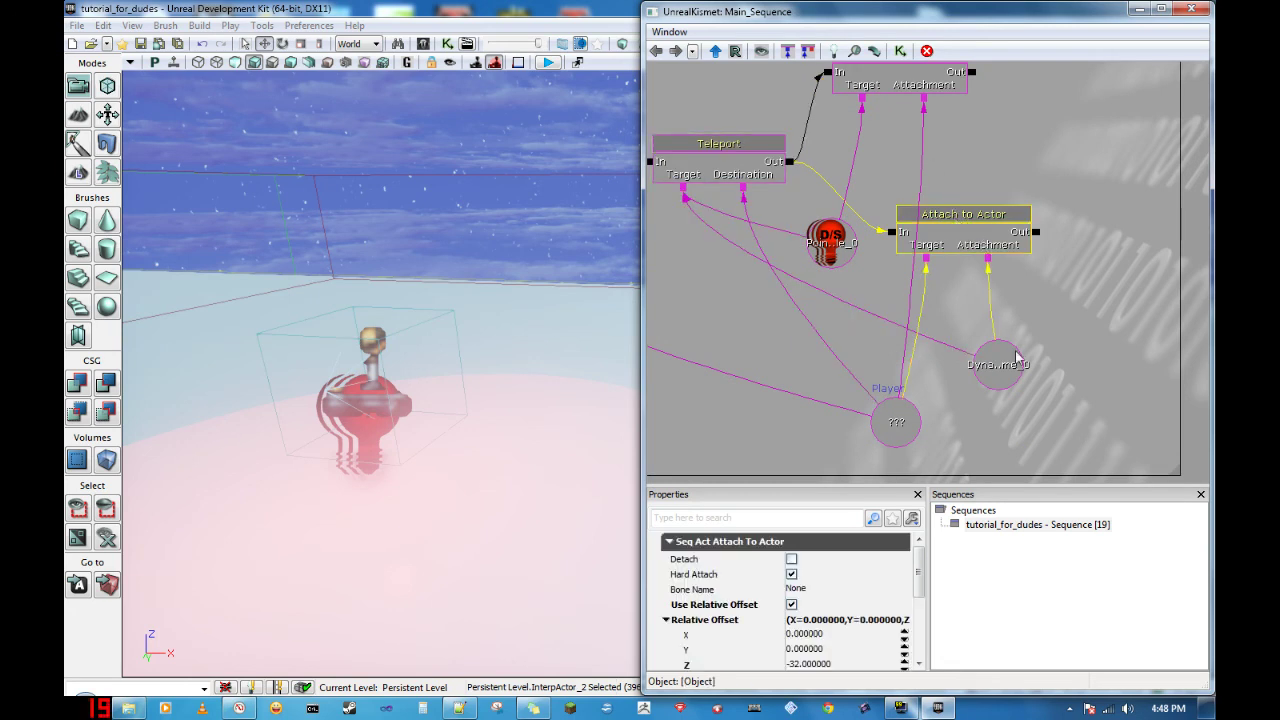
Step: Rewire the upper Attach to Actor node so its Target links to Player and its Attachment to PointLightMovable_0
click(898, 84)
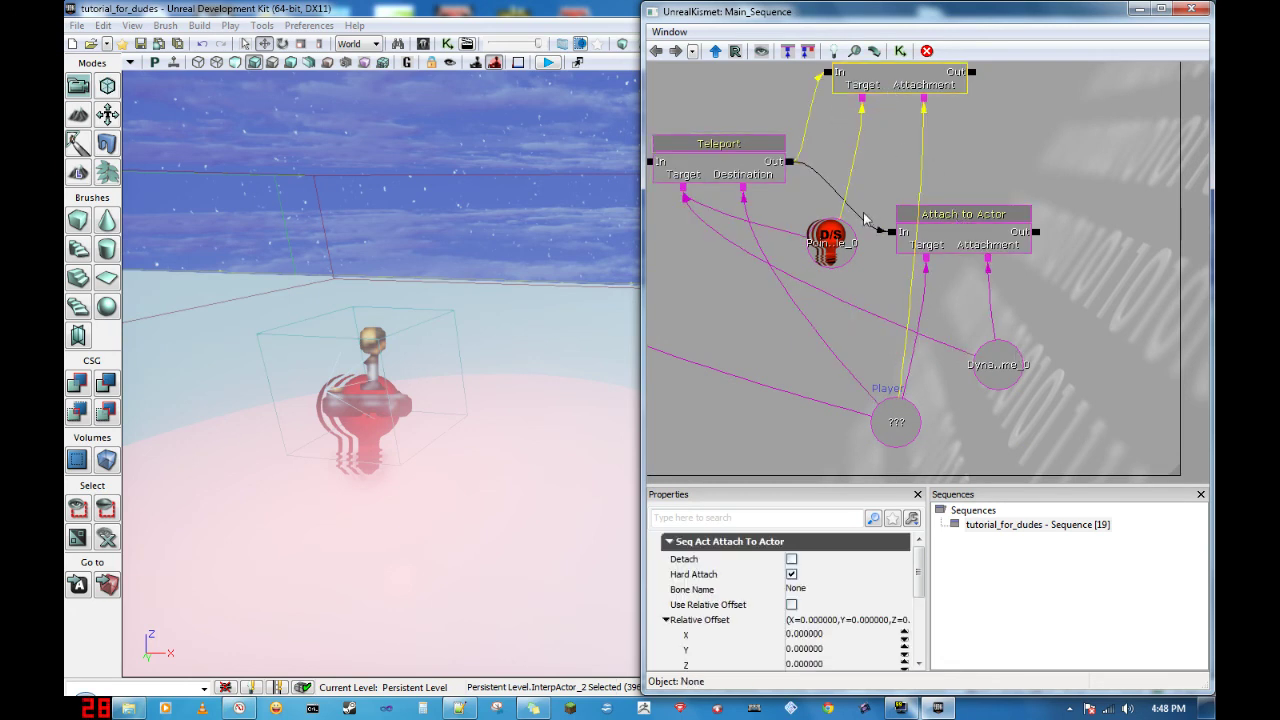
click(866, 106)
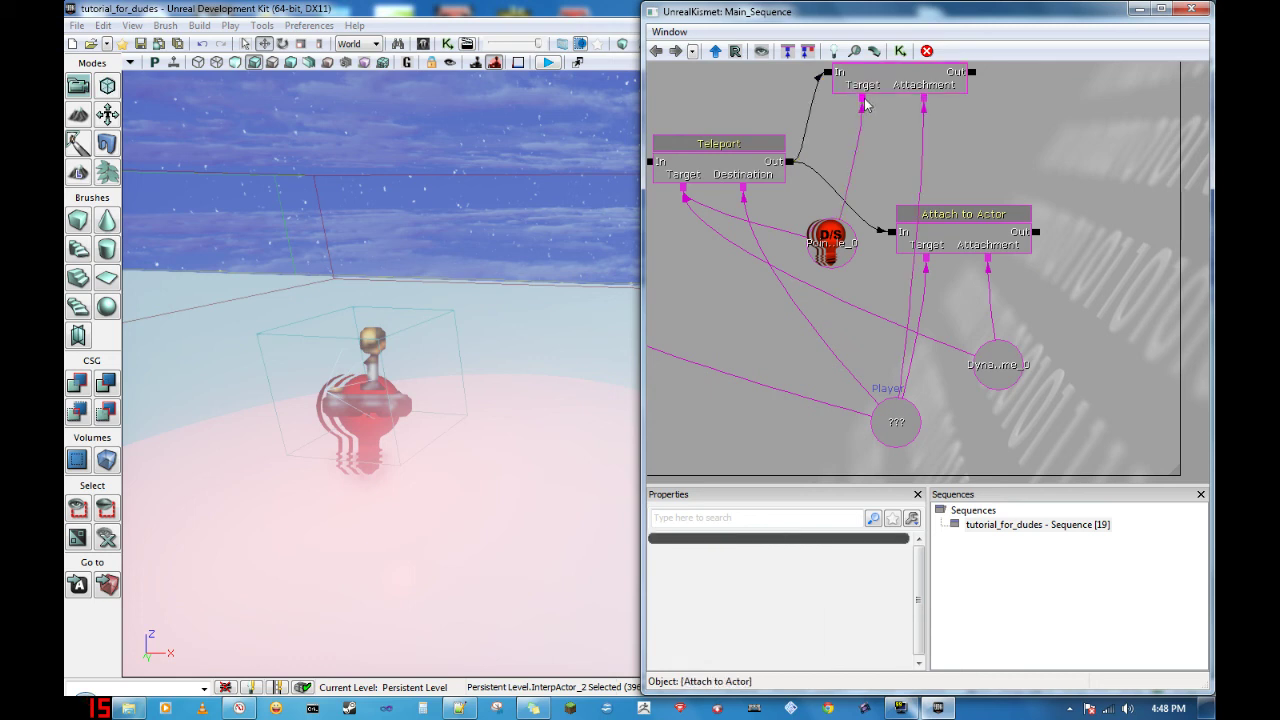
alt+click(922, 98)
drag(923, 98, 829, 238)
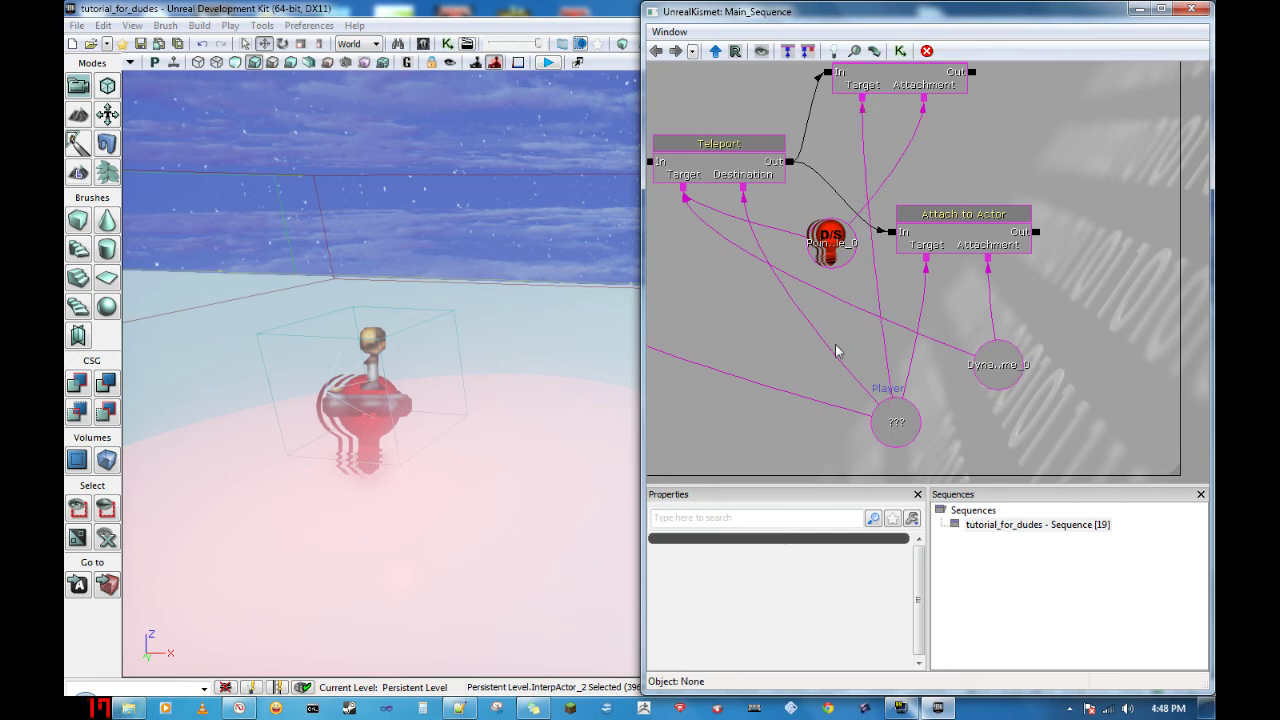
drag(837, 351, 903, 391)
click(823, 224)
click(824, 321)
drag(824, 321, 875, 353)
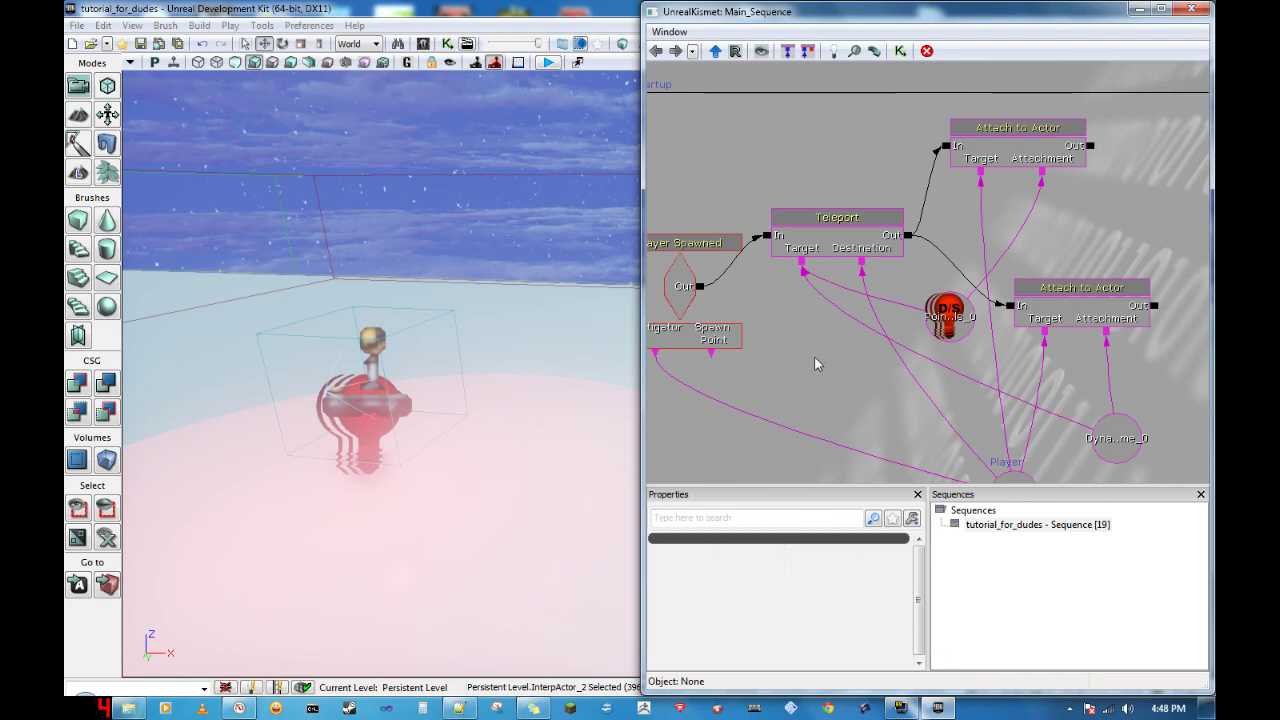
Step: Play-test the level in the viewport with the rewired point light attachment and end the session
click(548, 63)
click(549, 64)
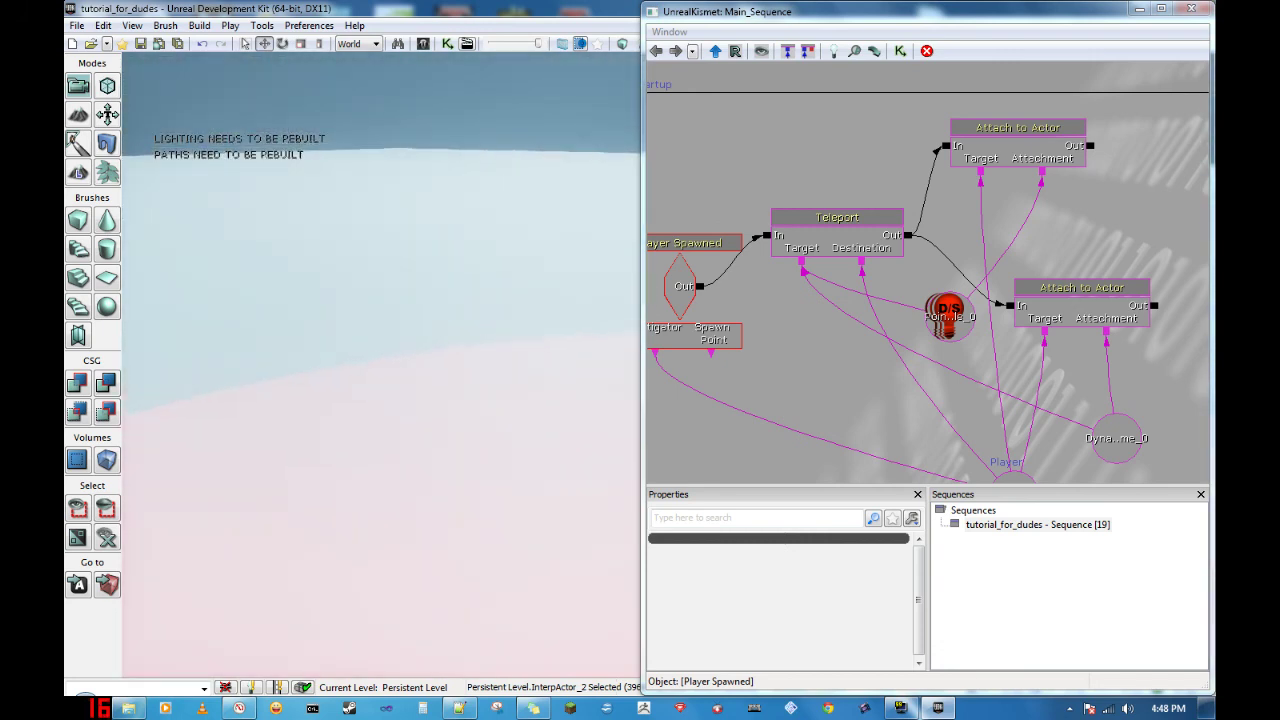
key(Escape)
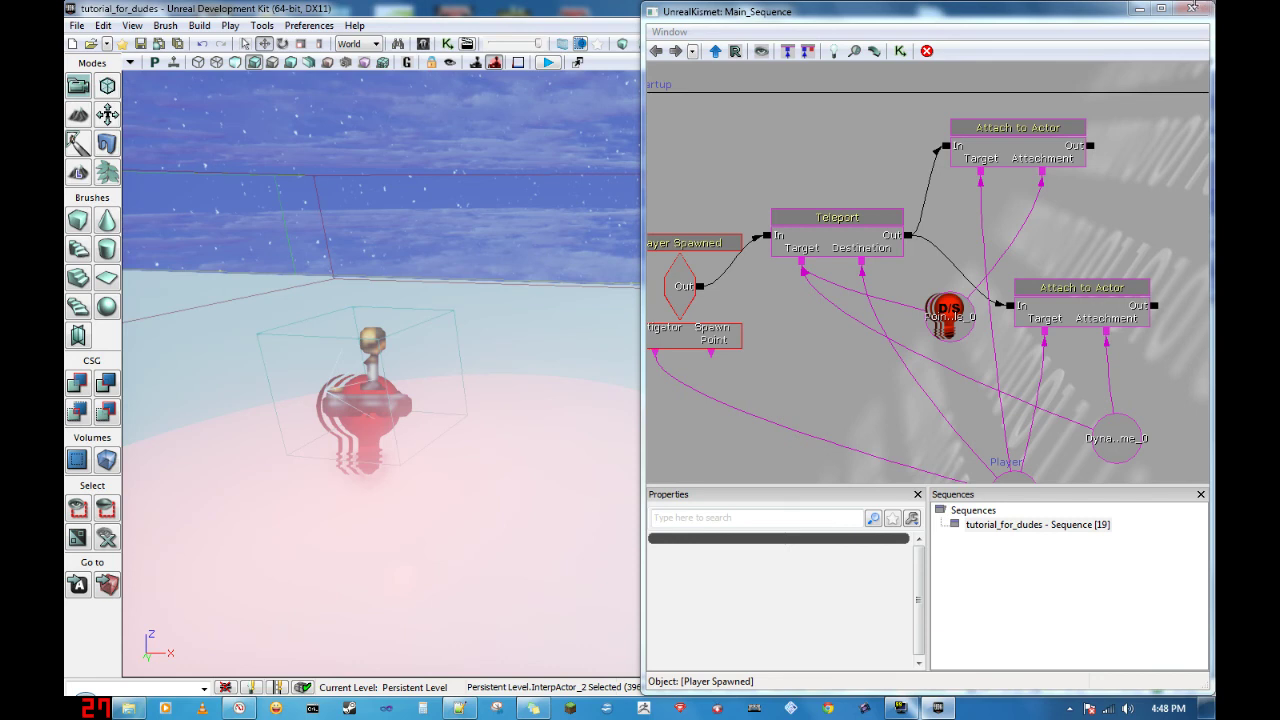
Step: Play-test the level in the viewport, moving and jumping around to check the point light on the player, and end the session
key(super)
key(super)
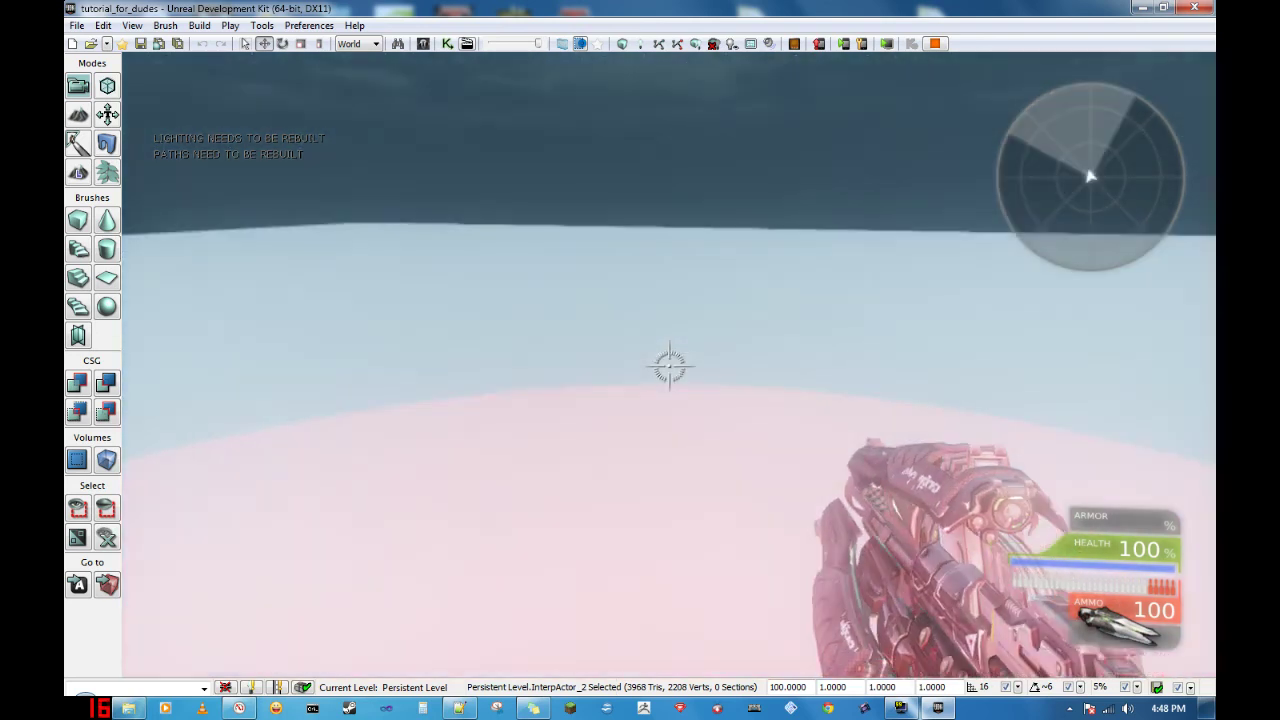
key(s)
key(d)
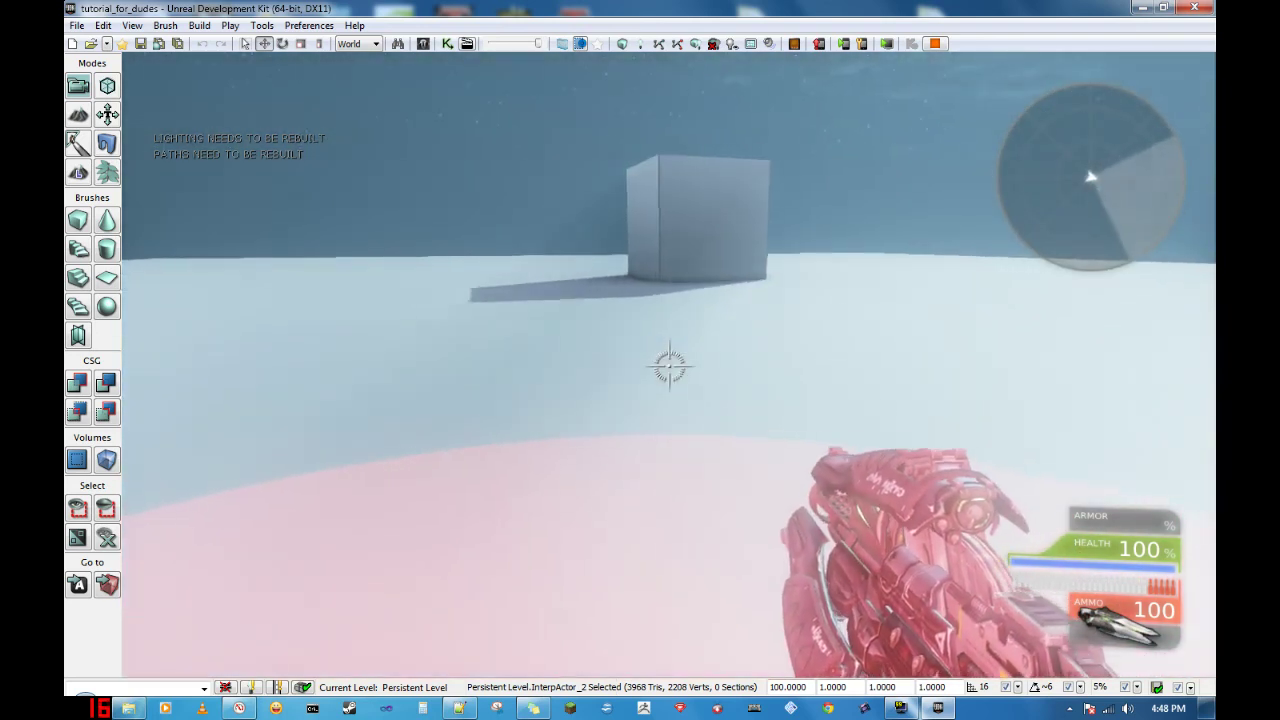
key(space)
key(space)
key(d)
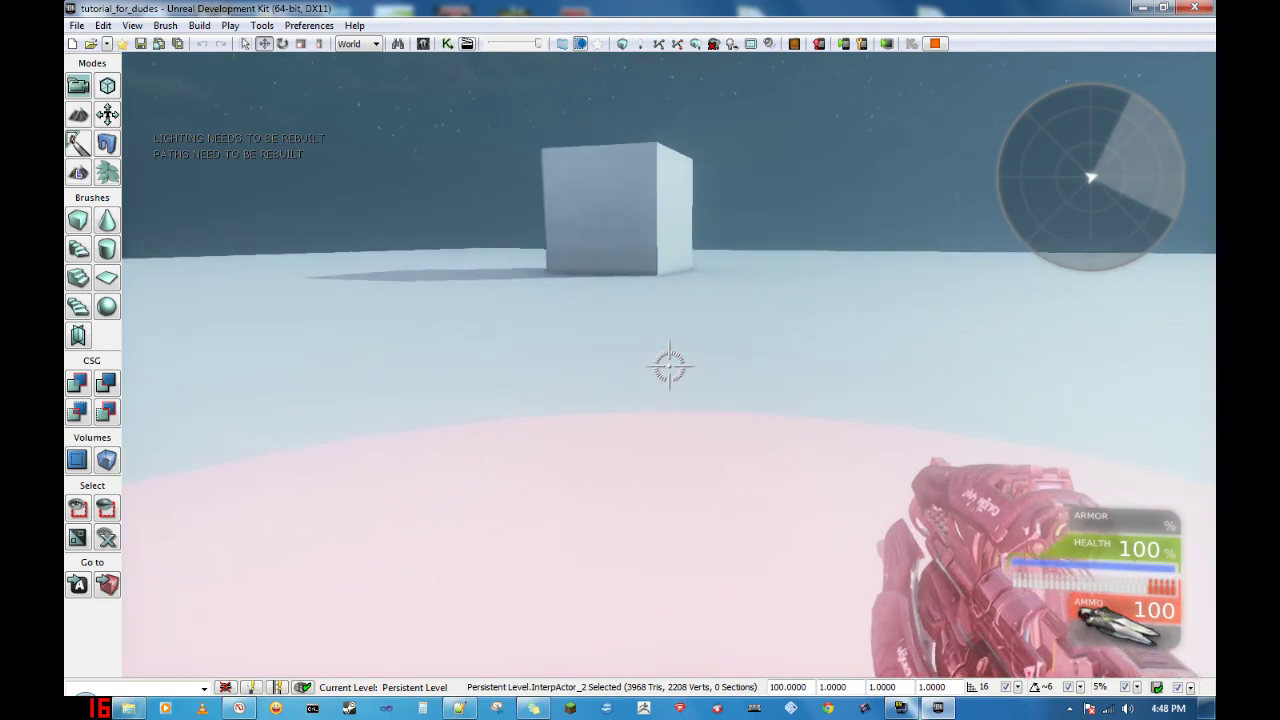
key(space)
key(space)
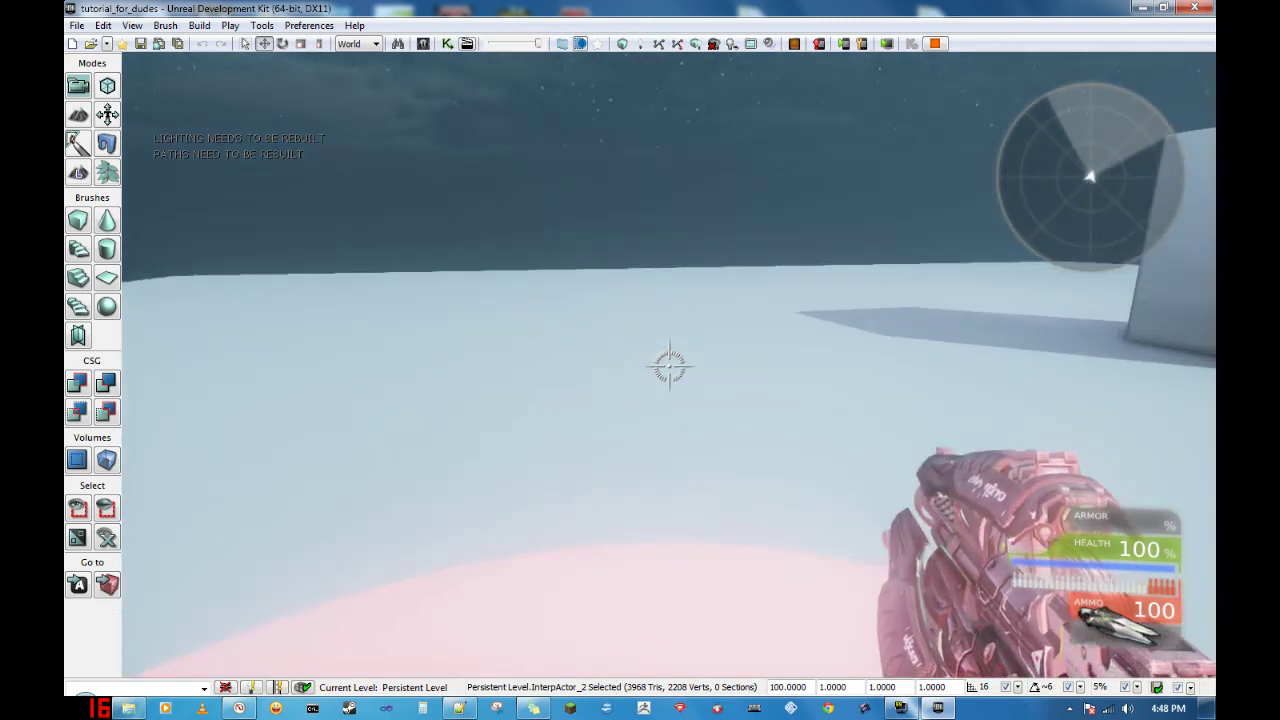
key(Escape)
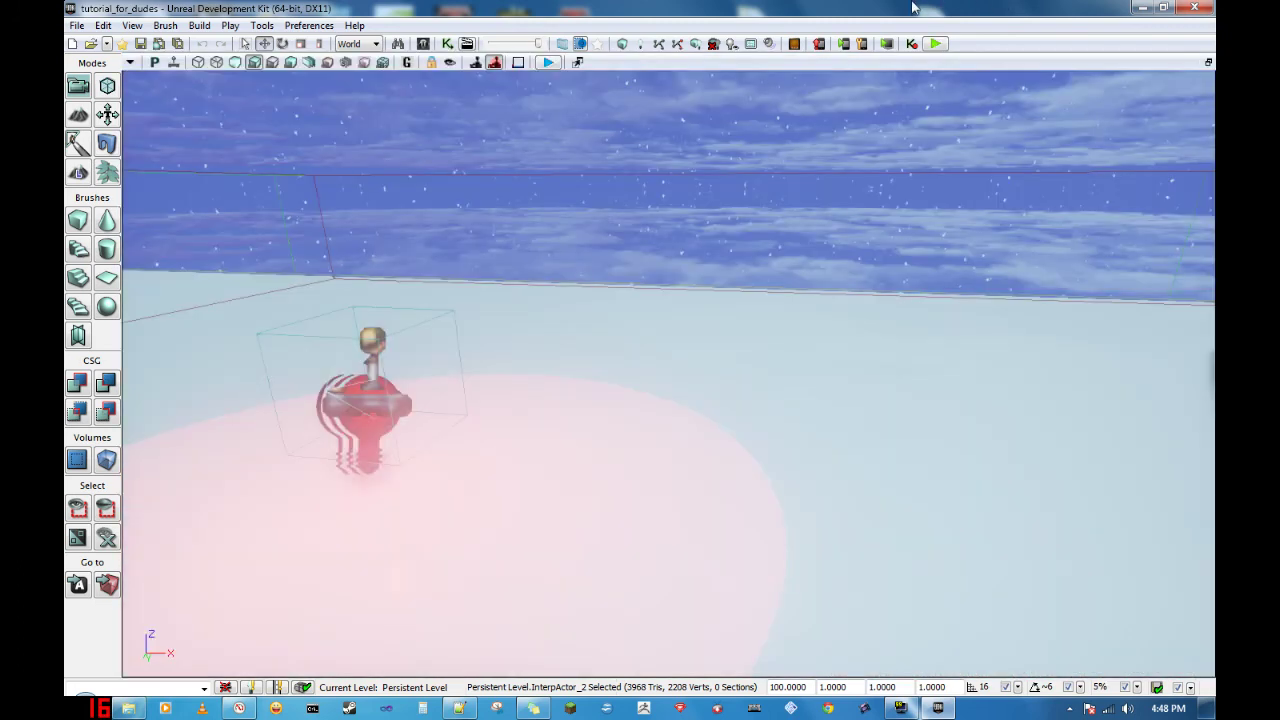
key(super)
key(super)
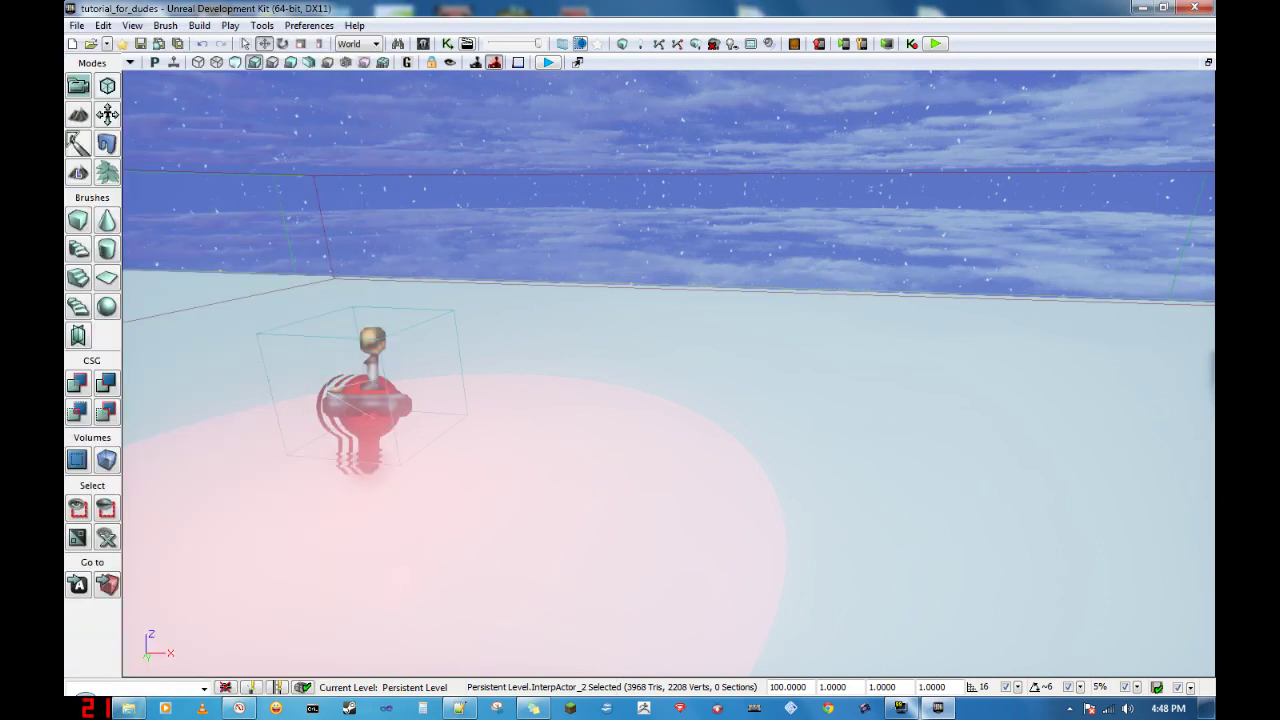
Step: Set a breakpoint on the upper Attach to Actor node in the Startup Kismet sequence and close the Kismet editor
click(447, 43)
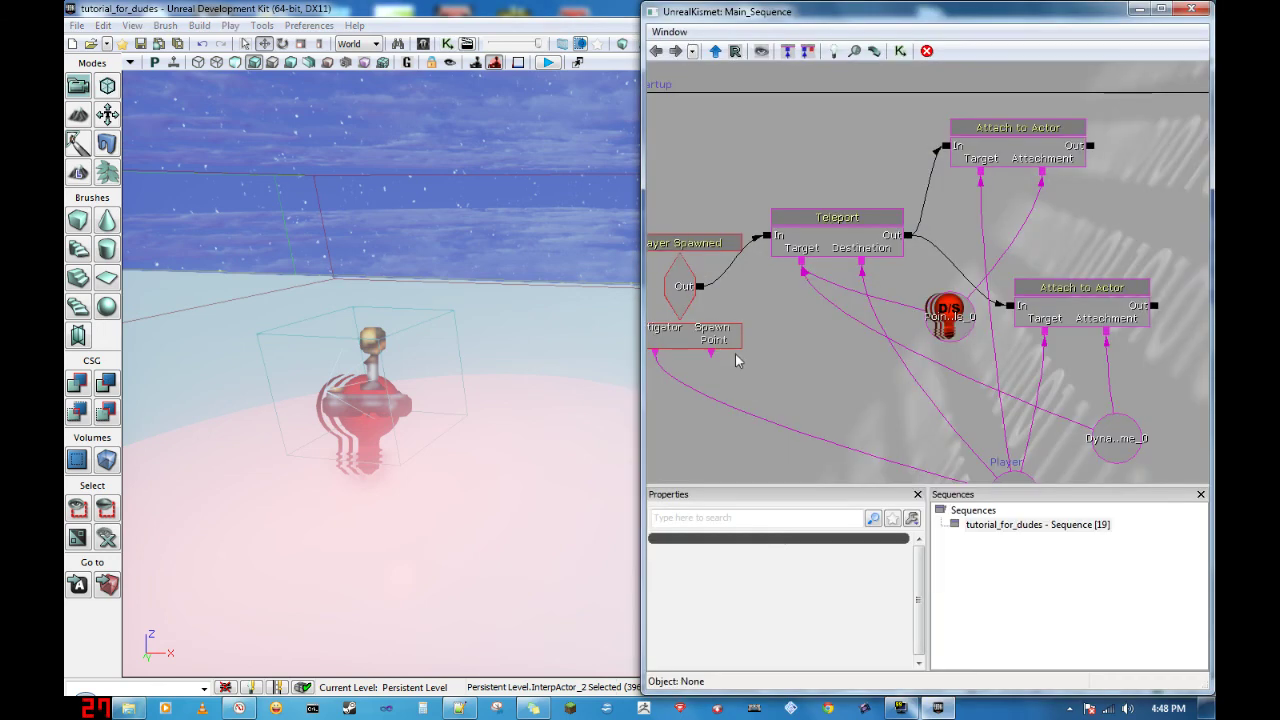
drag(810, 353, 728, 356)
scroll(771, 316, down, 4)
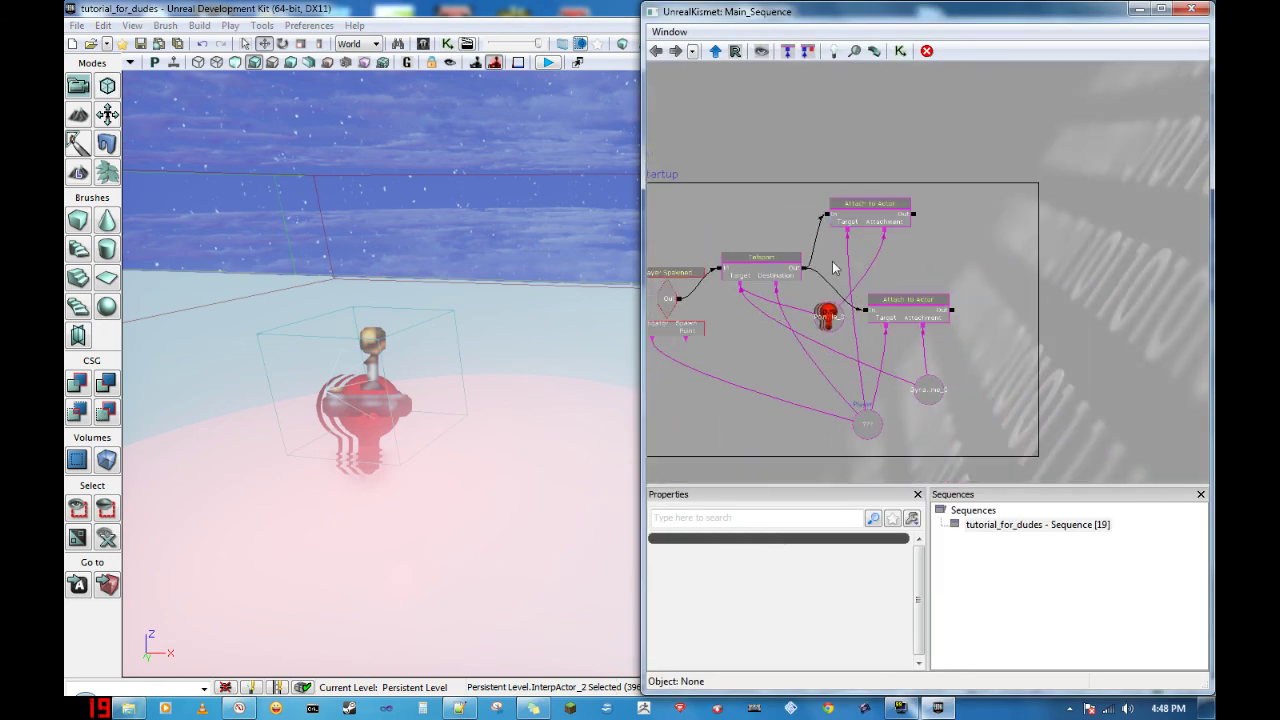
click(877, 208)
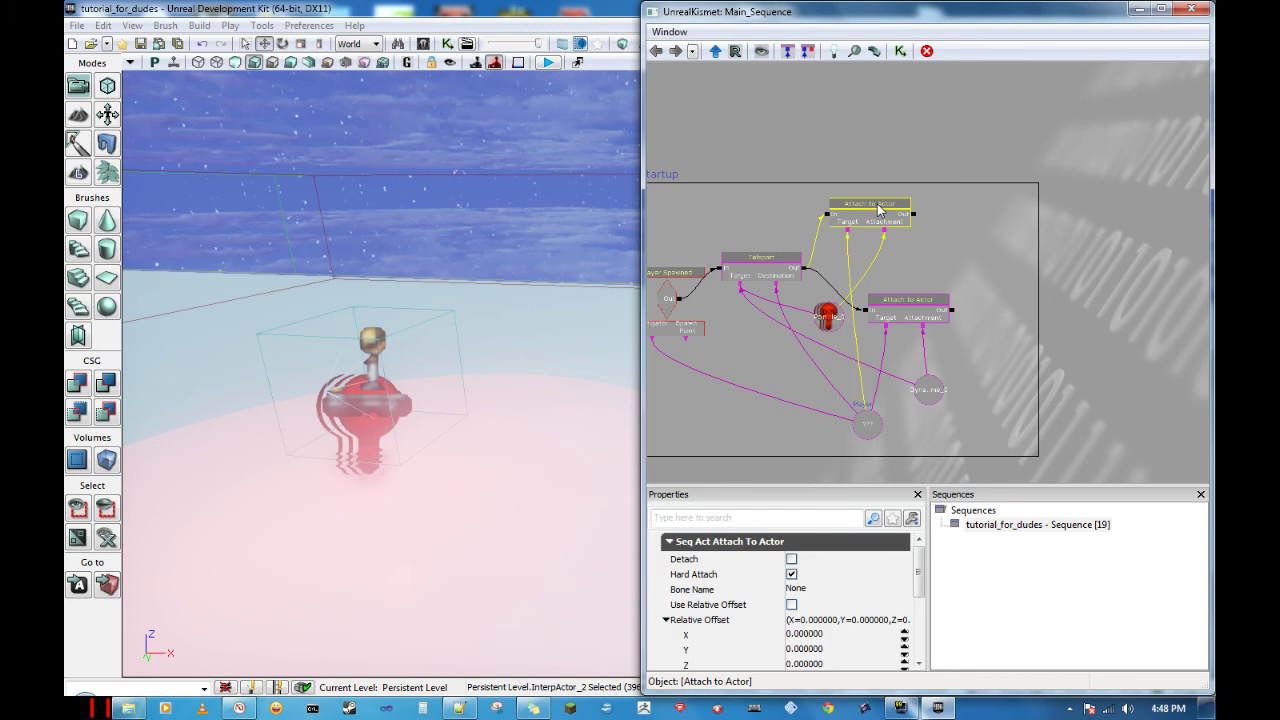
right_click(878, 208)
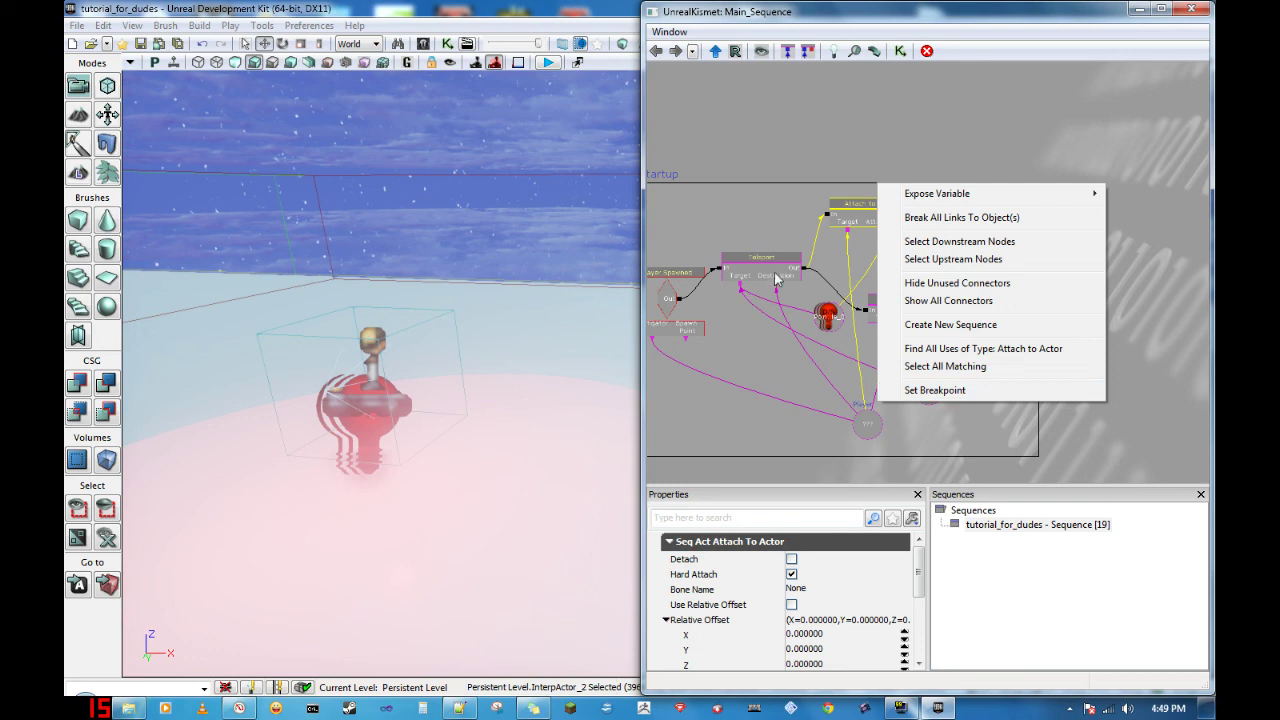
click(945, 391)
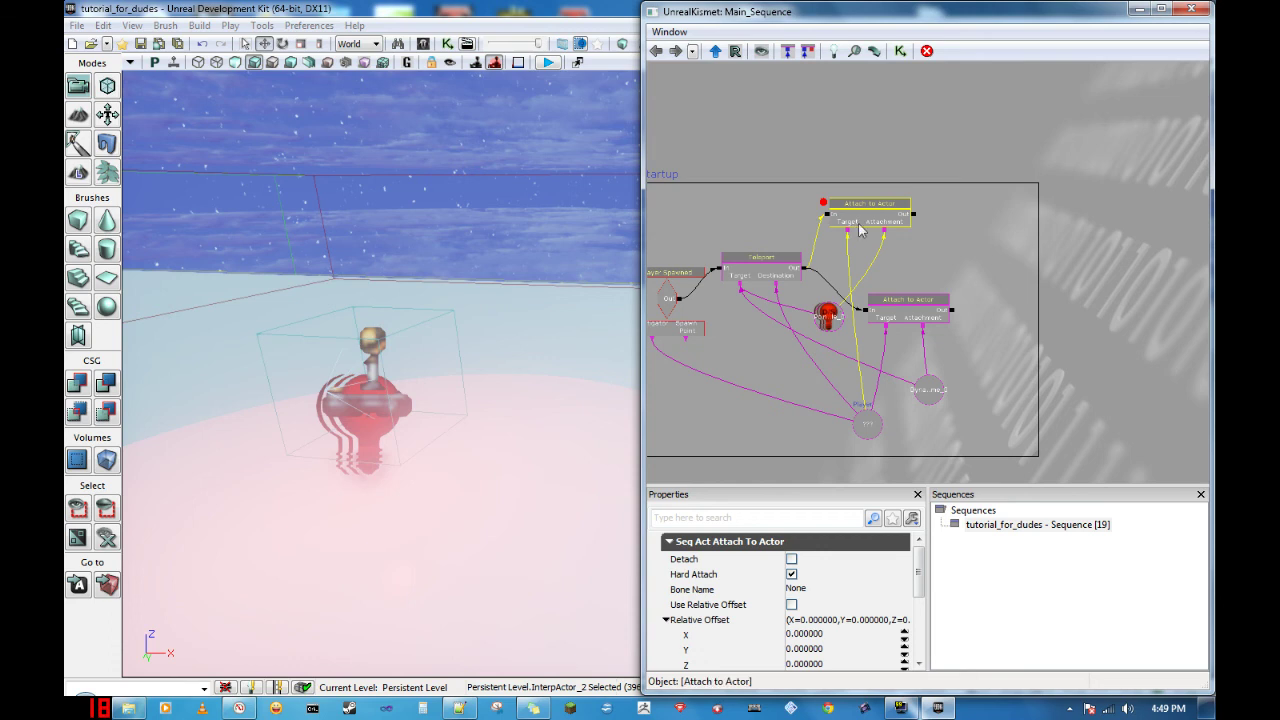
click(1191, 9)
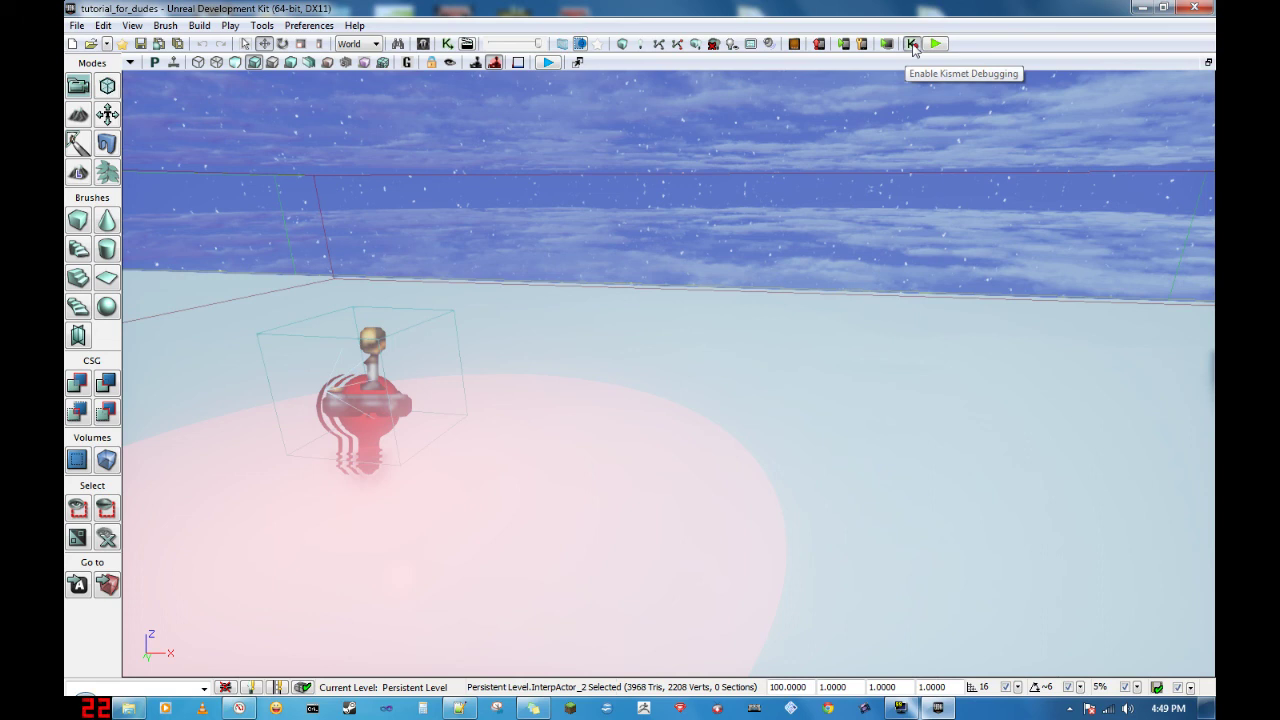
Step: Enable Kismet debugging, play the level in the viewport up to the Attach to Actor breakpoint, and close the Kismet debugger
click(912, 44)
right_click(649, 250)
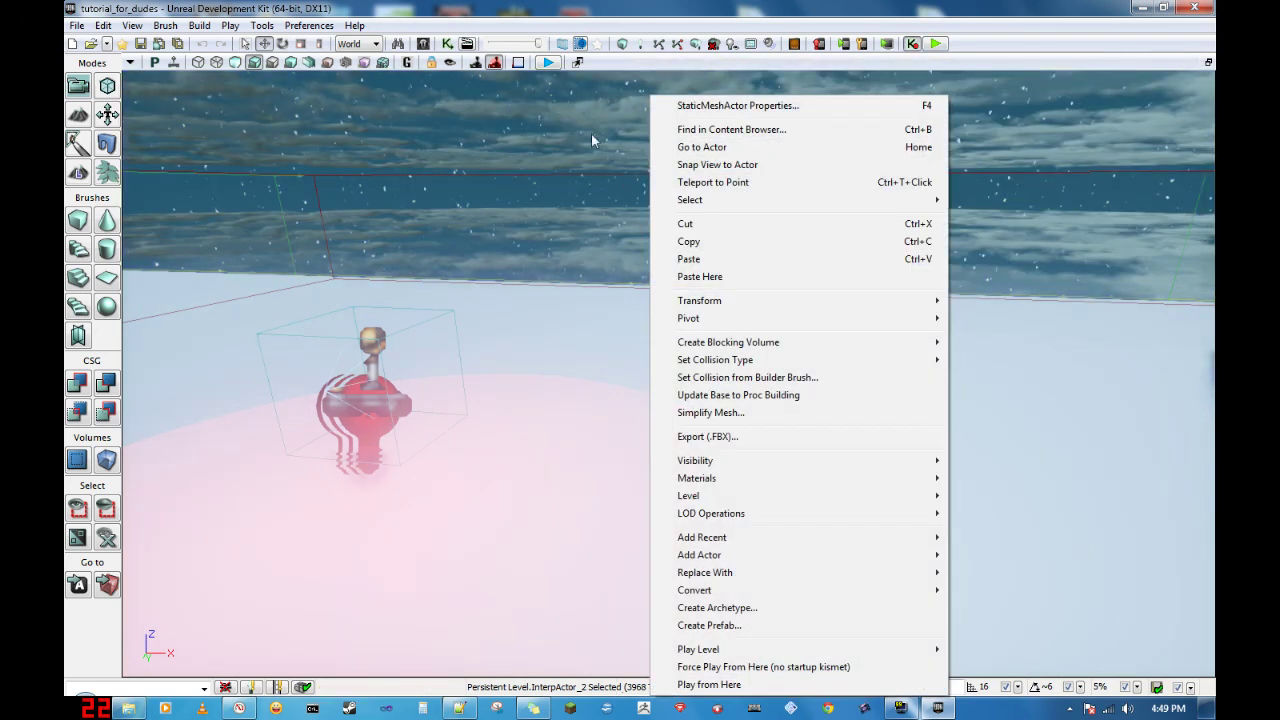
click(552, 63)
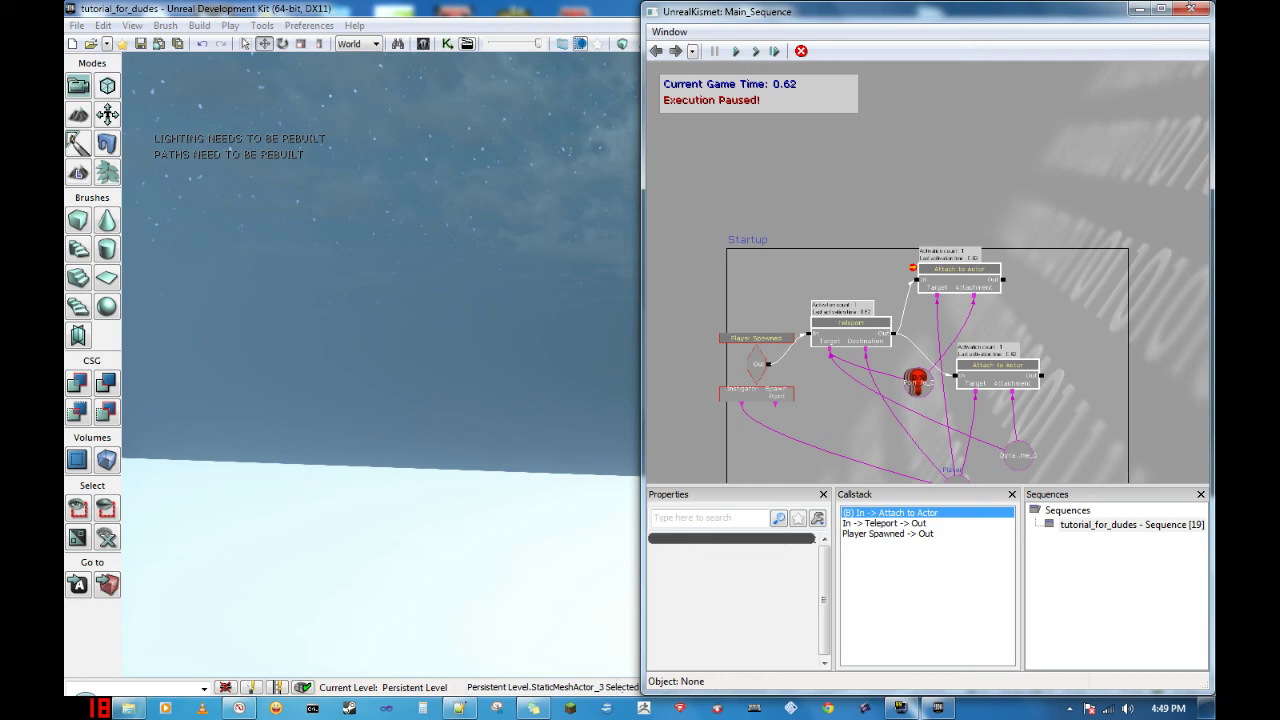
click(1190, 10)
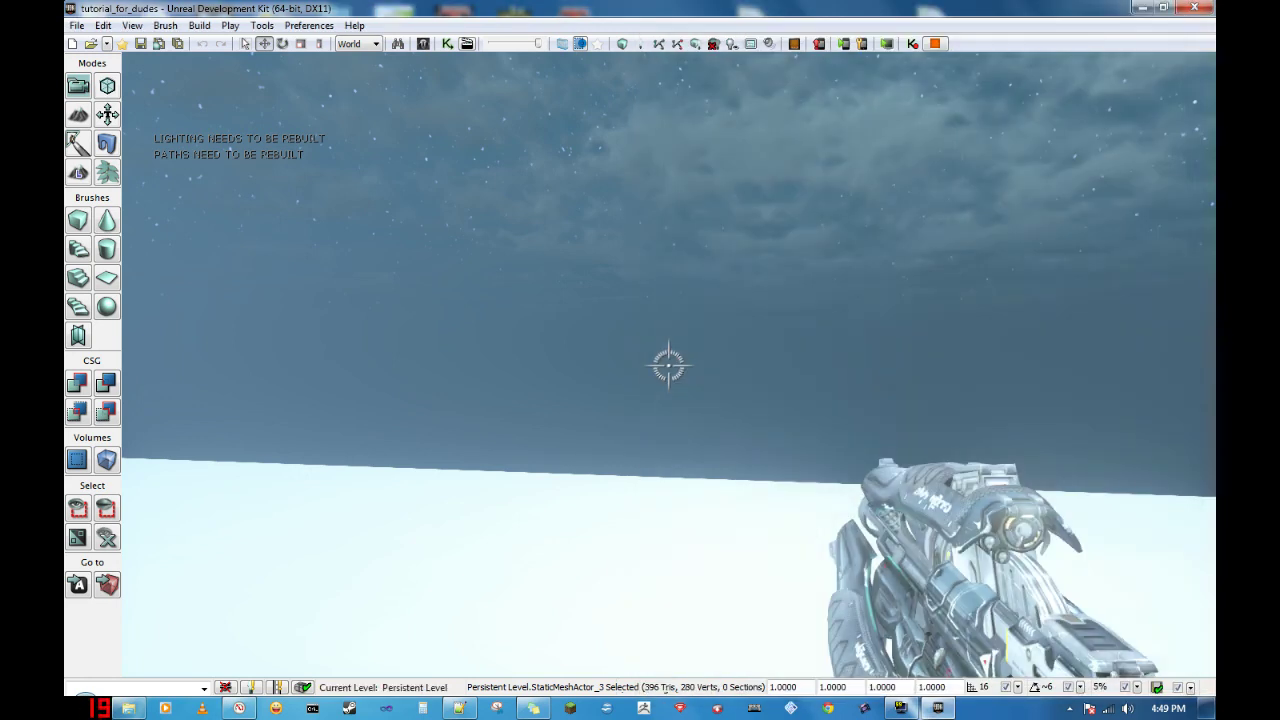